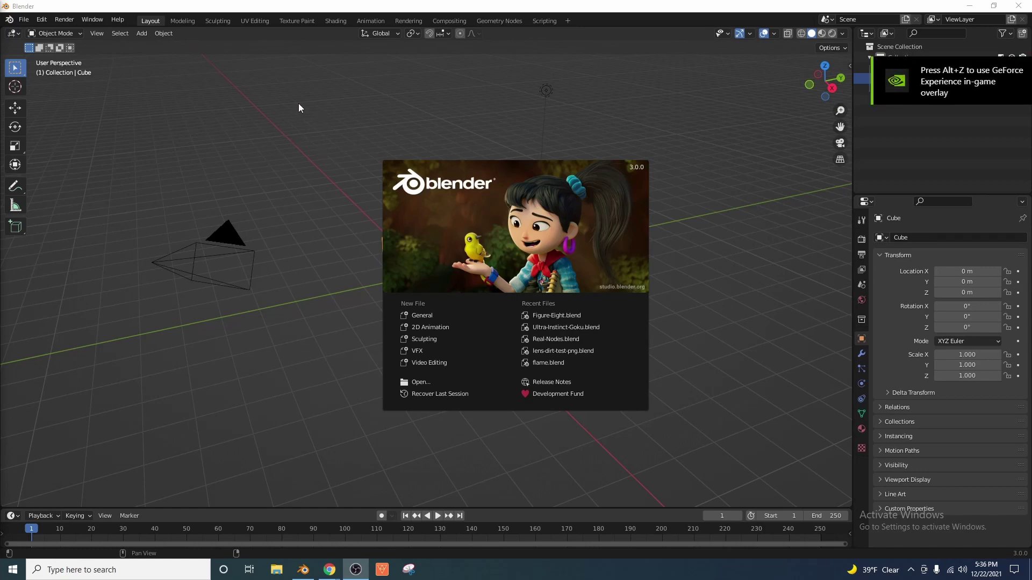
# Switch the render engine to Cycles
pyautogui.click(288, 169)
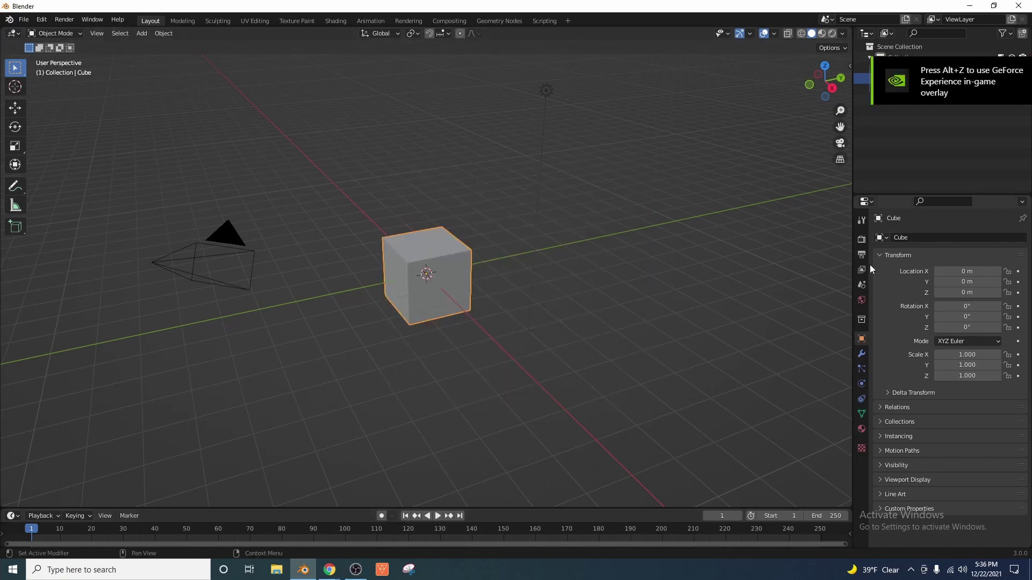
pyautogui.click(862, 240)
pyautogui.click(982, 238)
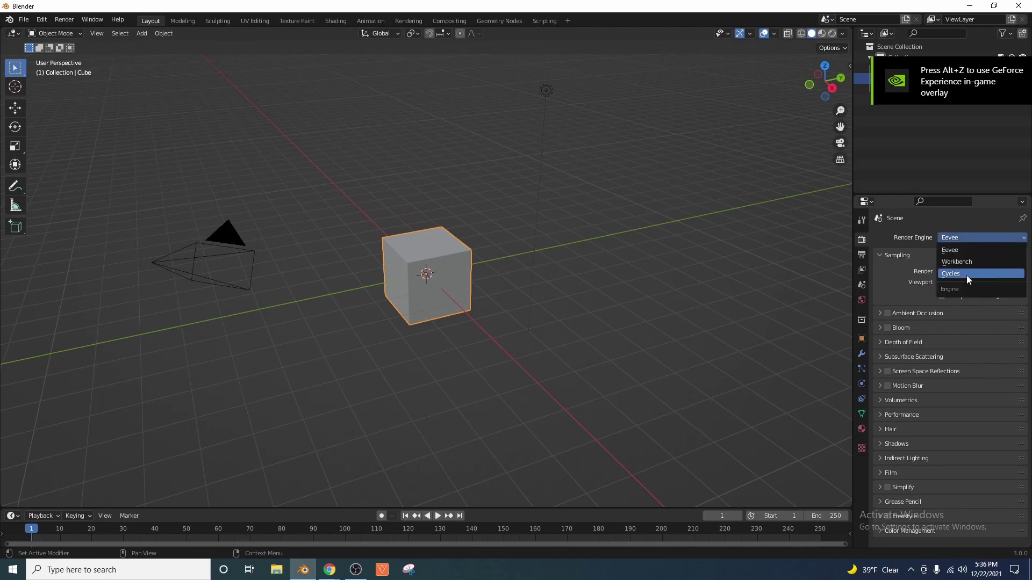
pyautogui.click(966, 275)
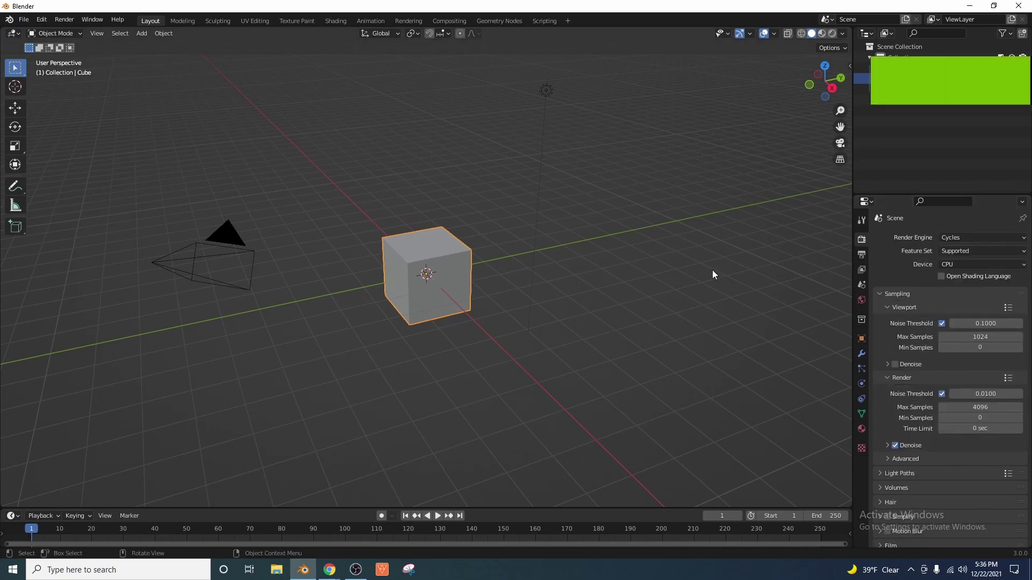
# Set the output resolution to 3870 × 2177 px
pyautogui.click(862, 254)
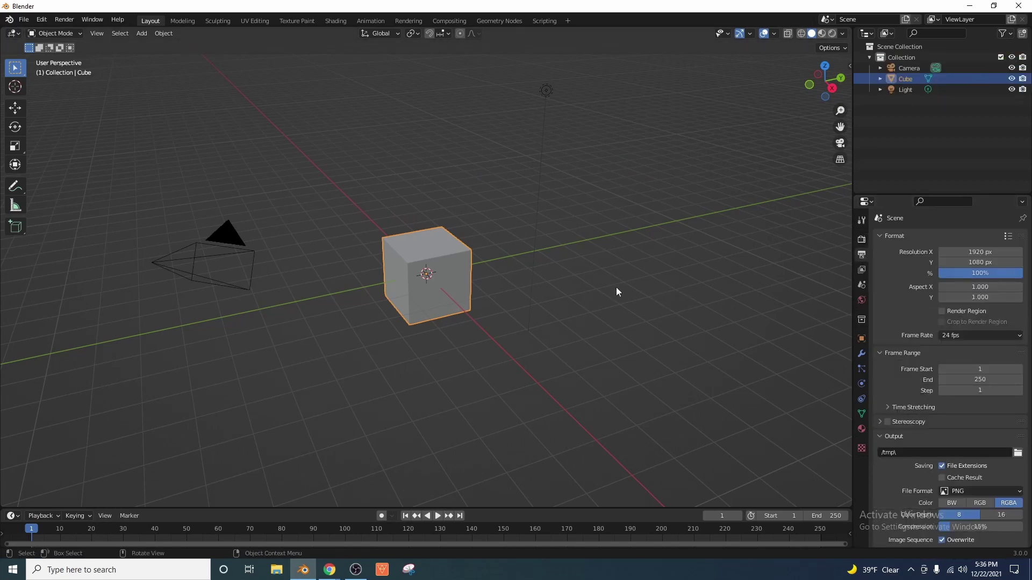
pyautogui.click(979, 251)
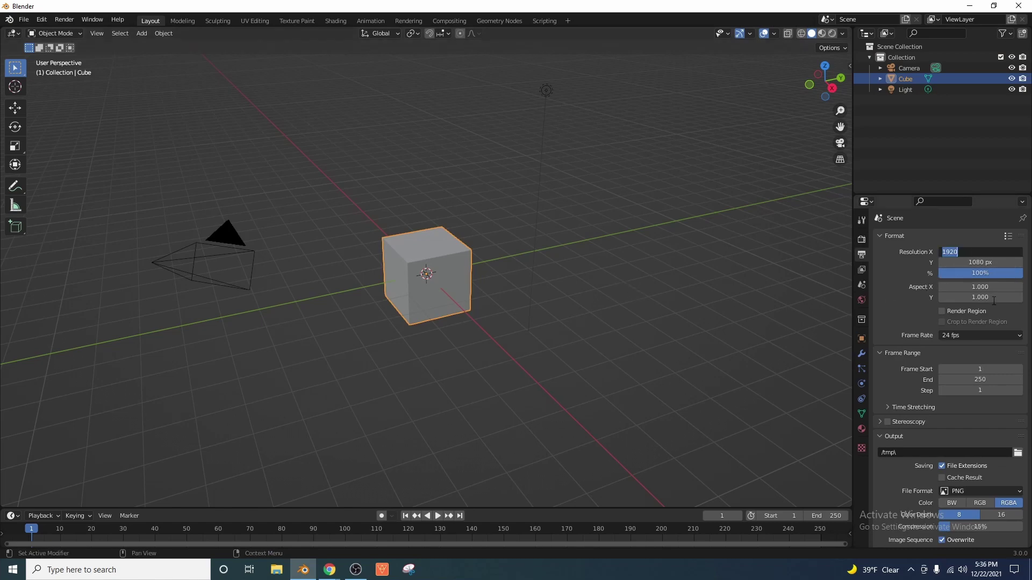
pyautogui.write('3870')
pyautogui.press('Tab')
pyautogui.write('2177')
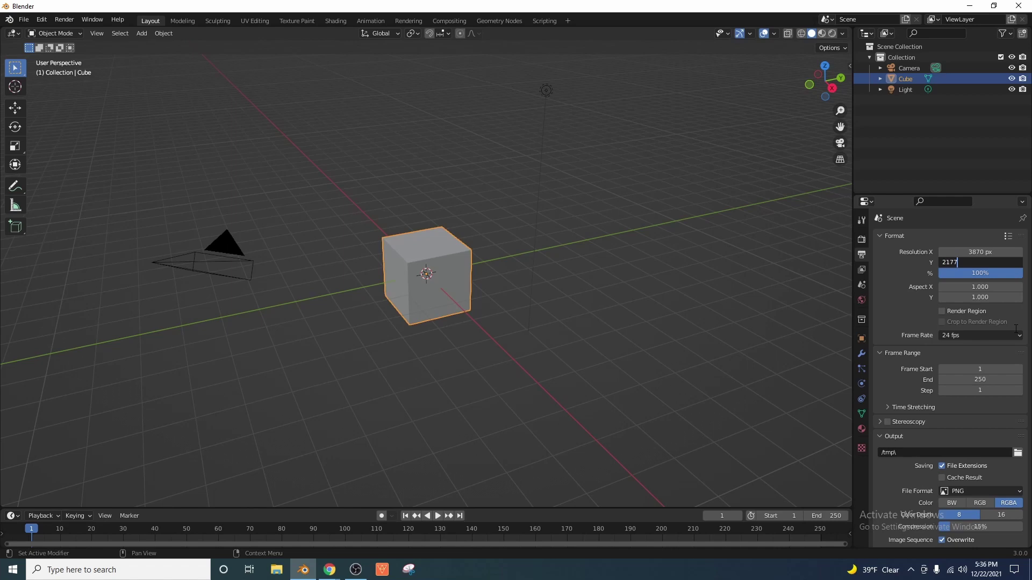
pyautogui.press('Return')
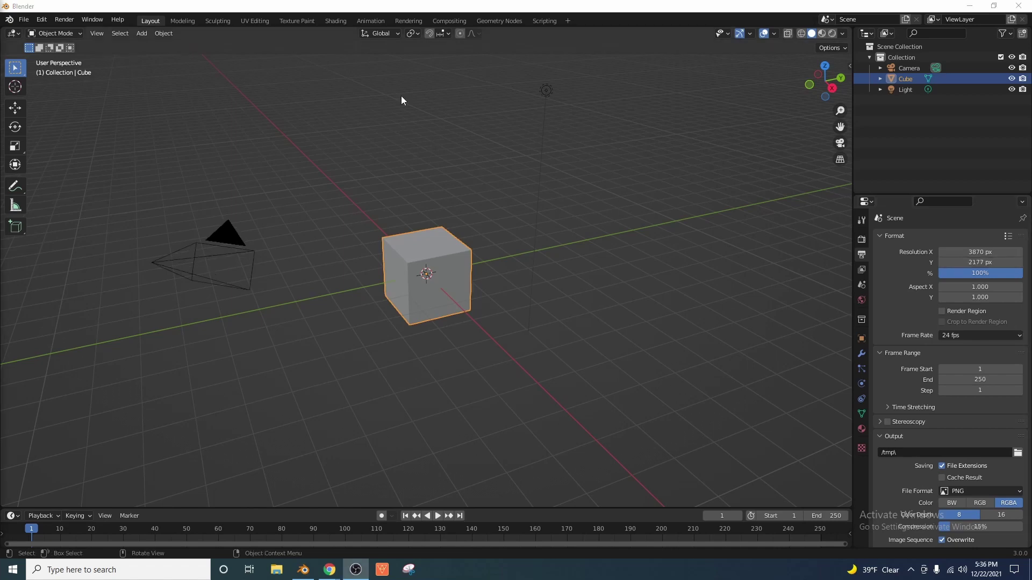
pyautogui.click(470, 89)
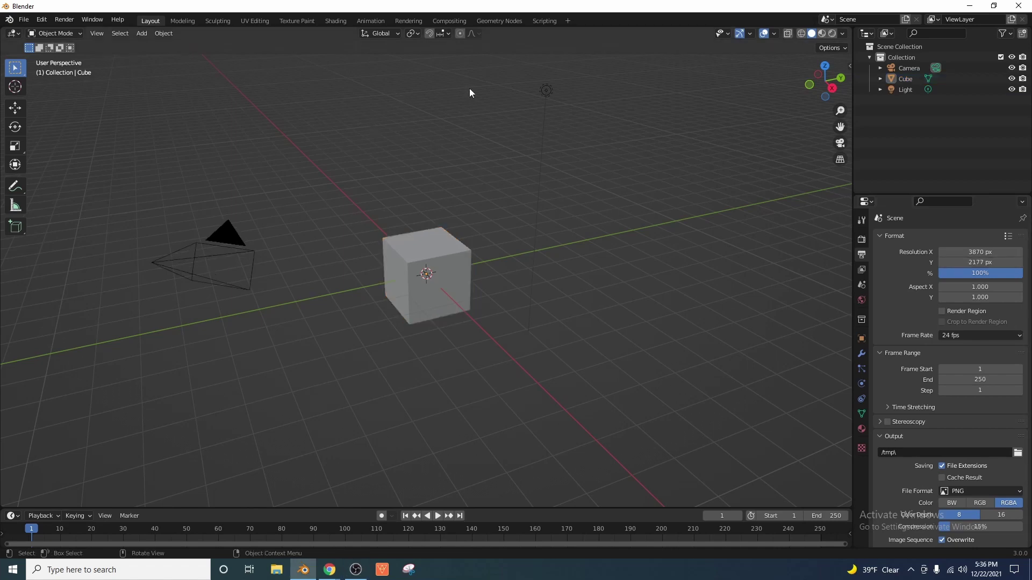
# In Compositing, enable Use Nodes, shift Composite right, and drop in bTcmAR8.jpeg as an Image node
pyautogui.click(449, 20)
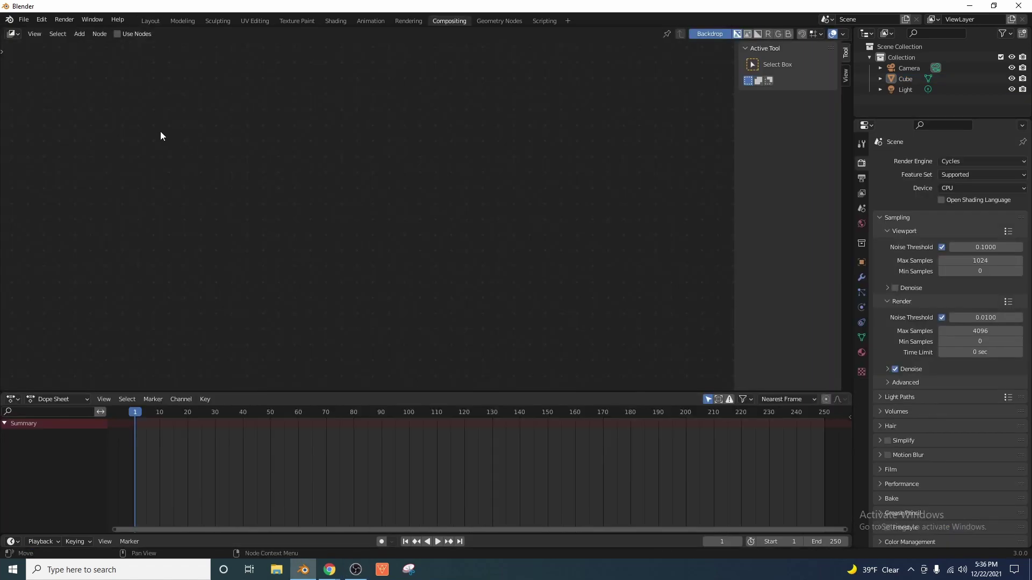
pyautogui.click(117, 34)
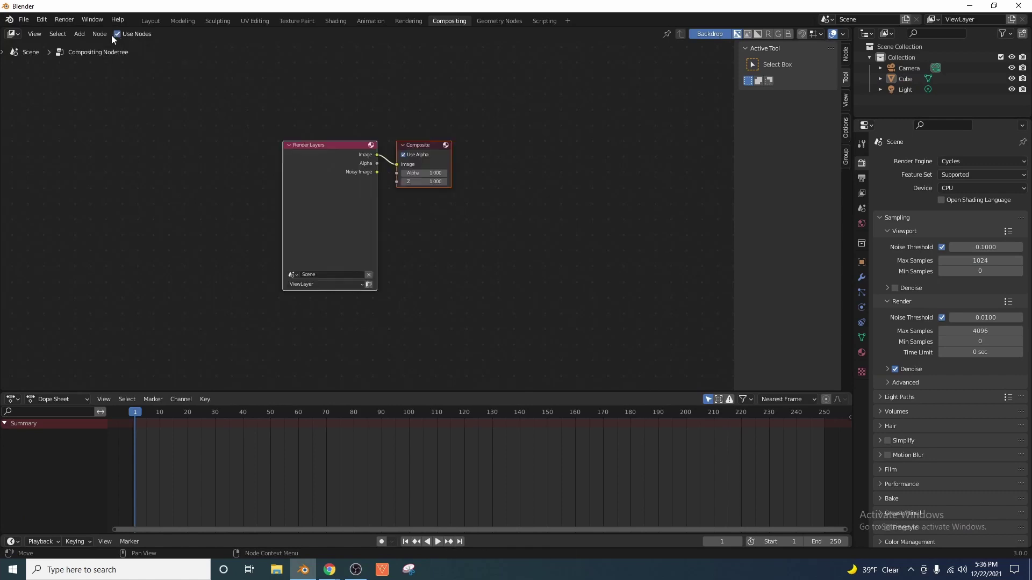
pyautogui.click(433, 147)
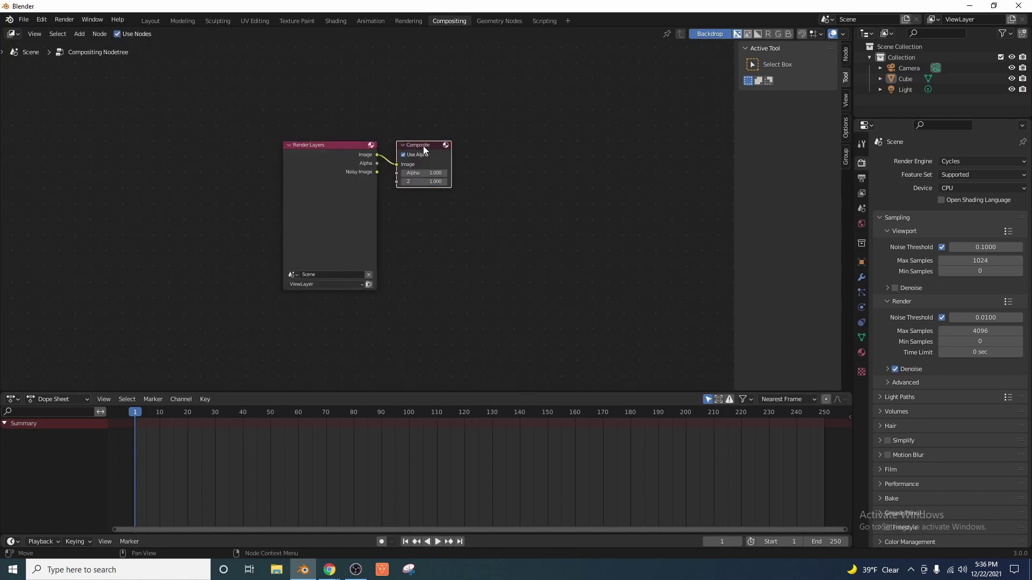
pyautogui.moveTo(424, 147); pyautogui.dragTo(498, 159)
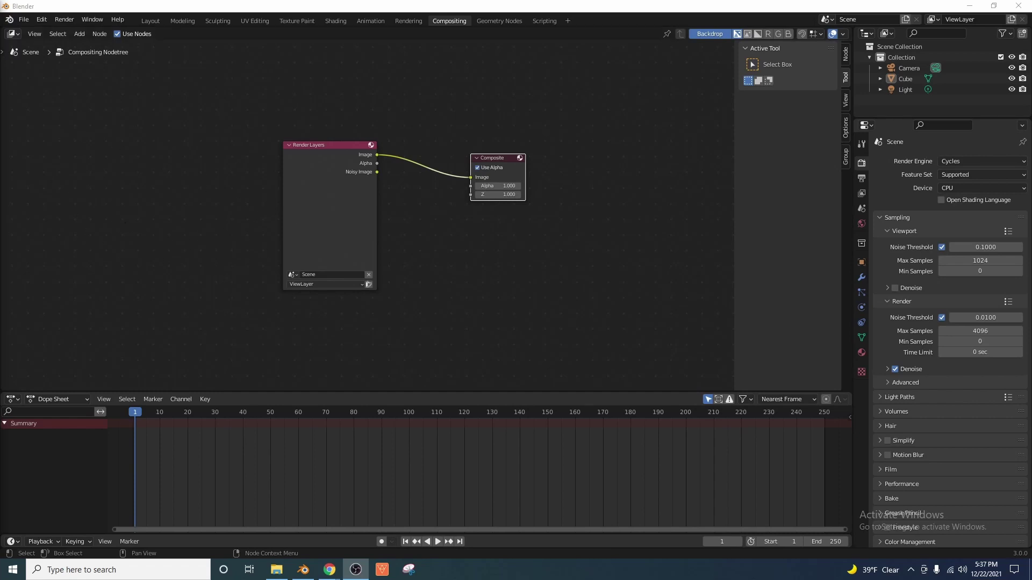
pyautogui.moveTo(227, 227); pyautogui.dragTo(420, 230)
# Position the bTcmAR8.jpeg Image node below Composite and move Render Layers further left
pyautogui.hotkey('alt', 'Tab')
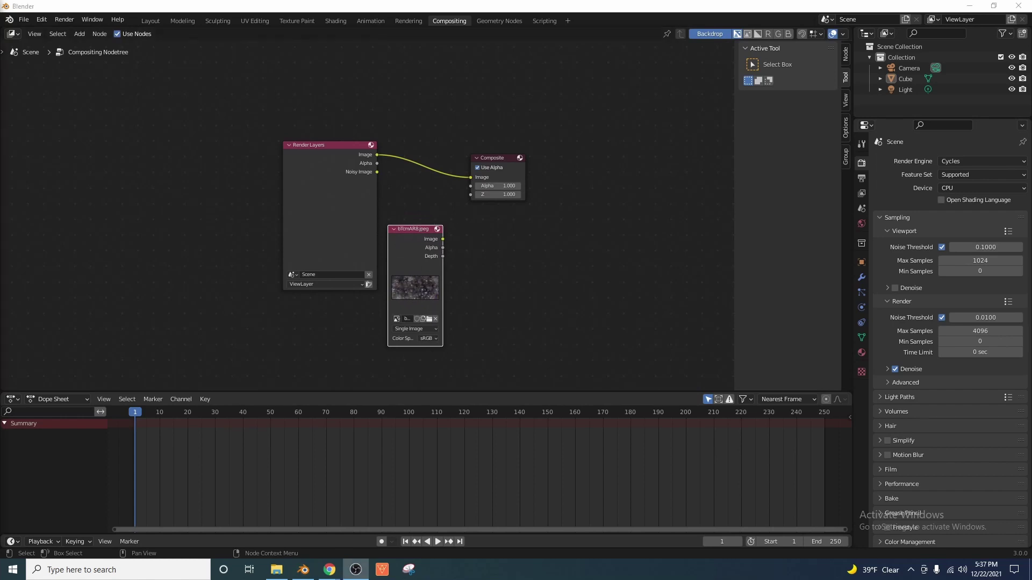
pyautogui.click(192, 311)
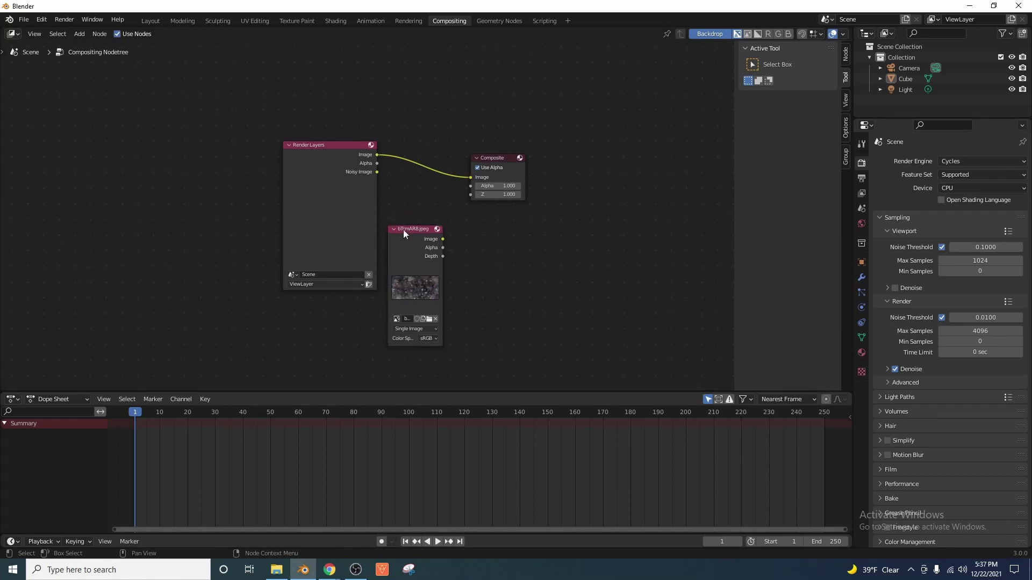
pyautogui.moveTo(405, 232)
pyautogui.mouseDown()
pyautogui.moveTo(446, 232)
pyautogui.moveTo(426, 210)
pyautogui.moveTo(421, 229)
pyautogui.mouseUp()
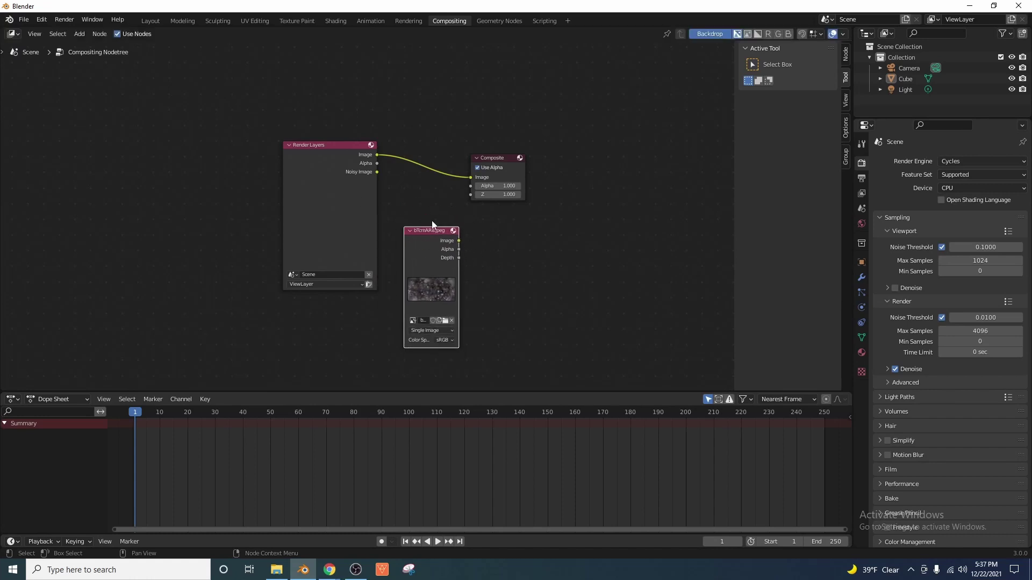
pyautogui.moveTo(426, 230); pyautogui.dragTo(412, 211)
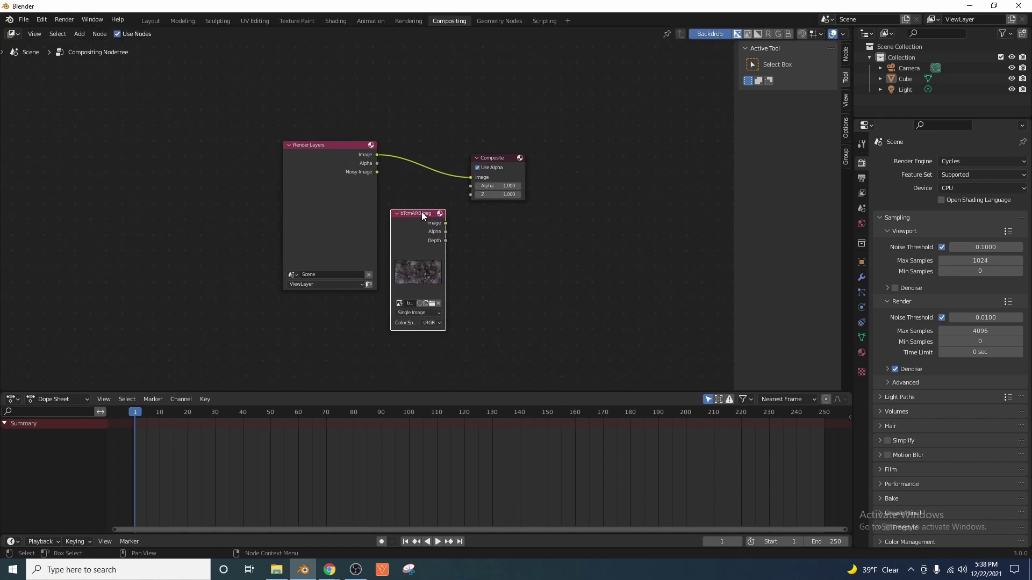
pyautogui.moveTo(422, 215); pyautogui.dragTo(444, 216)
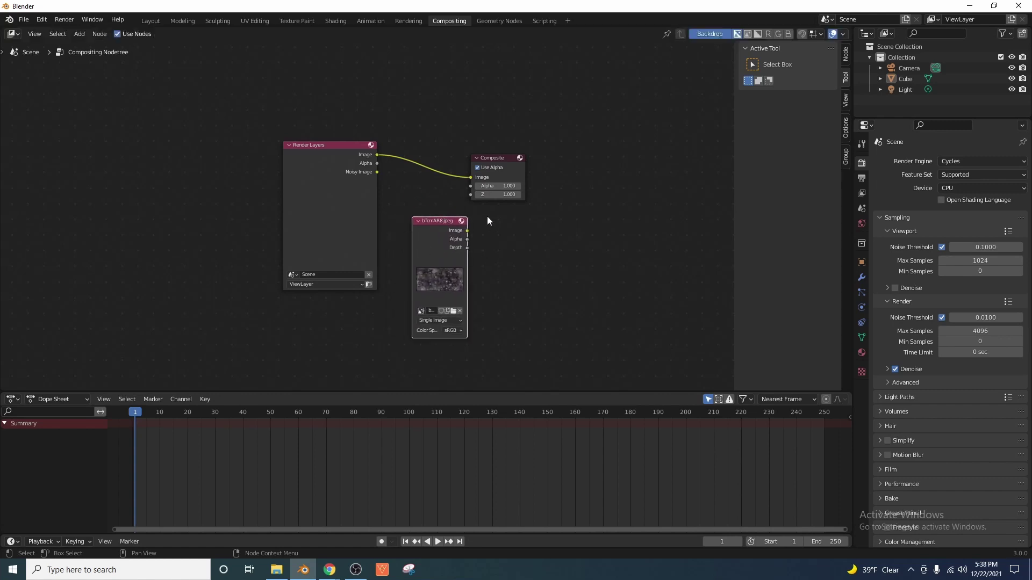
pyautogui.click(422, 208)
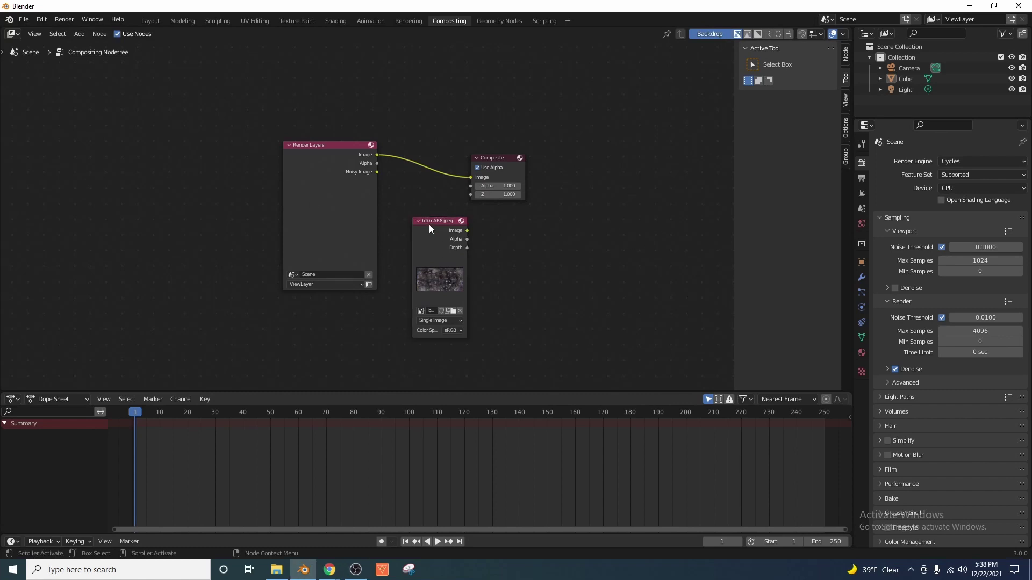
pyautogui.moveTo(429, 224)
pyautogui.mouseDown()
pyautogui.moveTo(409, 226)
pyautogui.moveTo(423, 226)
pyautogui.mouseUp()
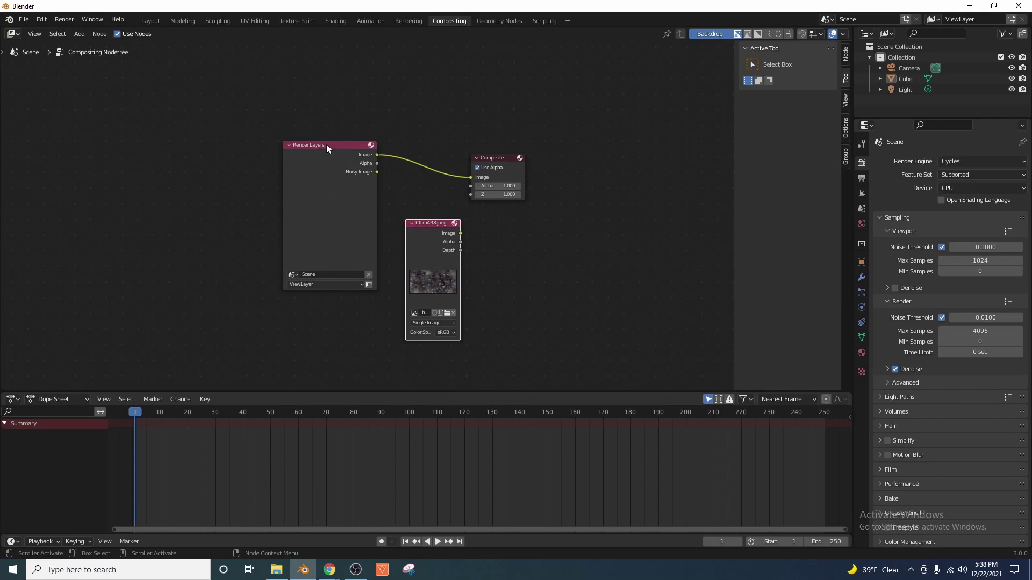
pyautogui.moveTo(342, 143); pyautogui.dragTo(248, 172)
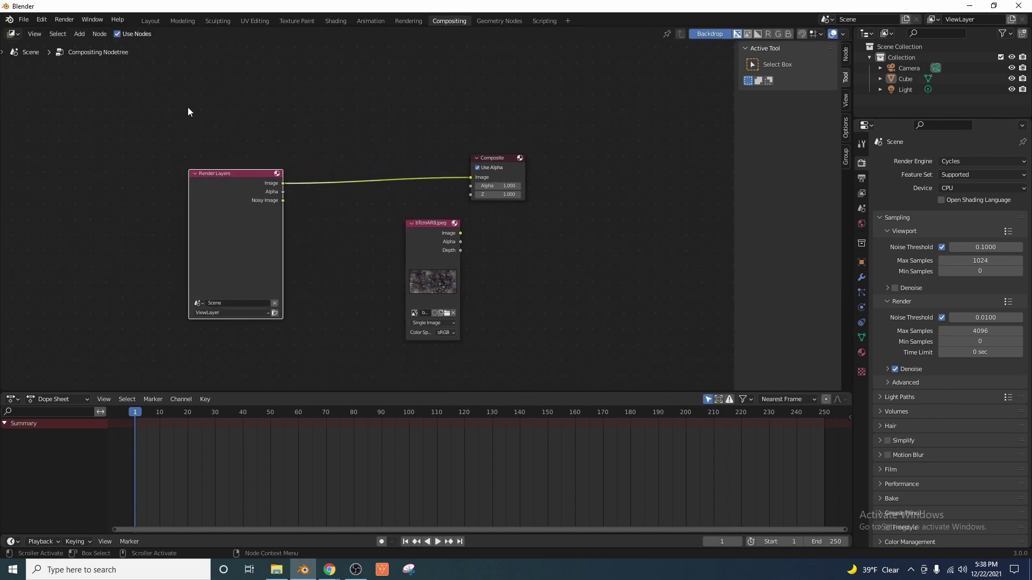
# Add two Mix nodes, placing them side by side above Composite
pyautogui.click(80, 34)
pyautogui.click(91, 48)
pyautogui.write('mix')
pyautogui.press('Return')
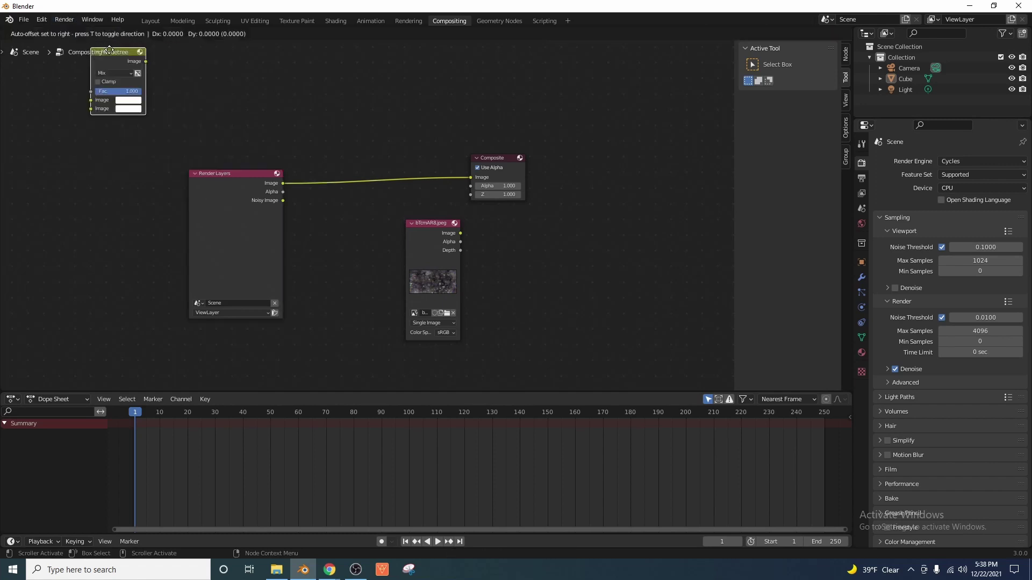
pyautogui.click(376, 108)
pyautogui.click(79, 33)
pyautogui.click(90, 44)
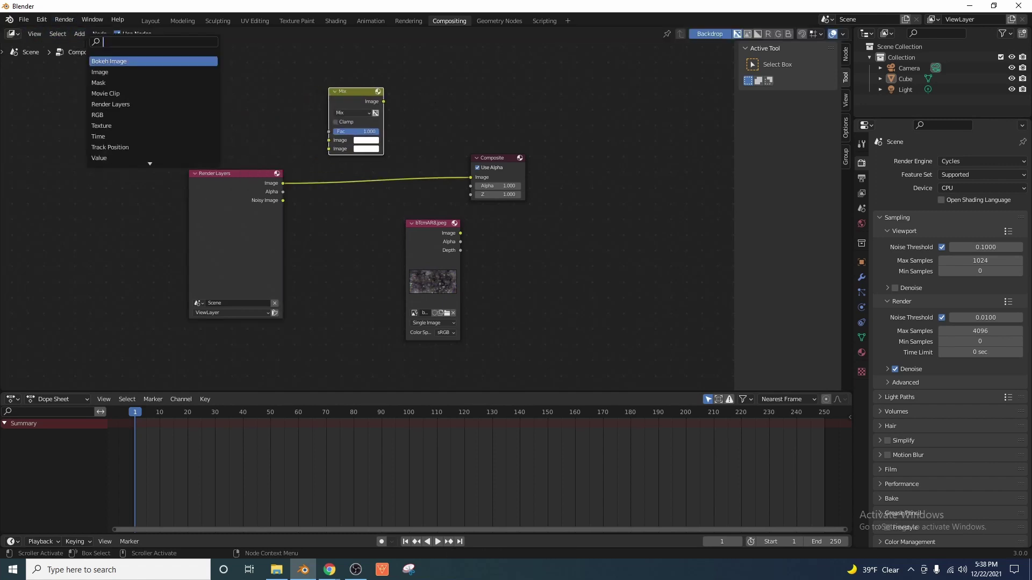
pyautogui.write('mix')
pyautogui.press('Return')
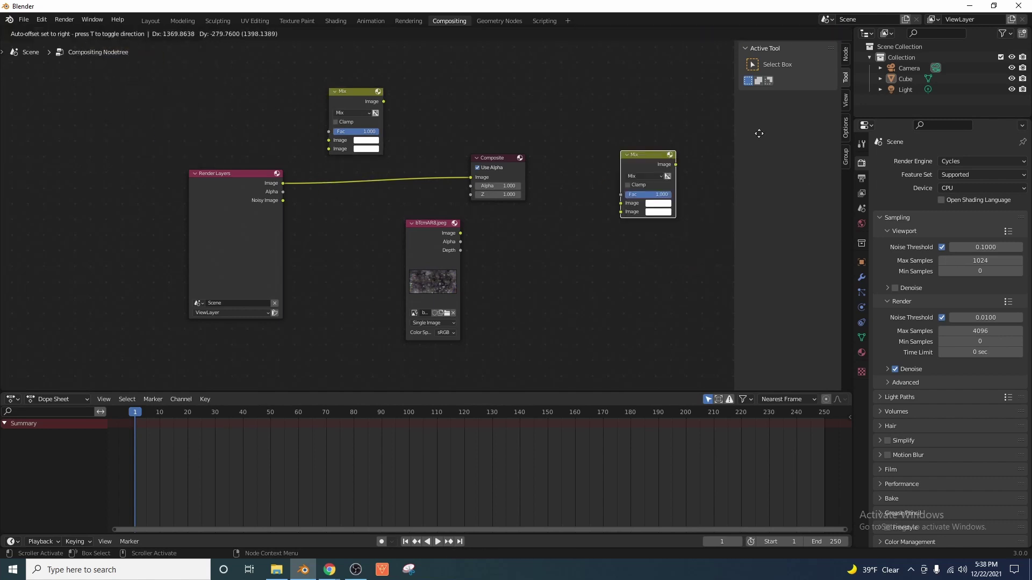
pyautogui.click(508, 118)
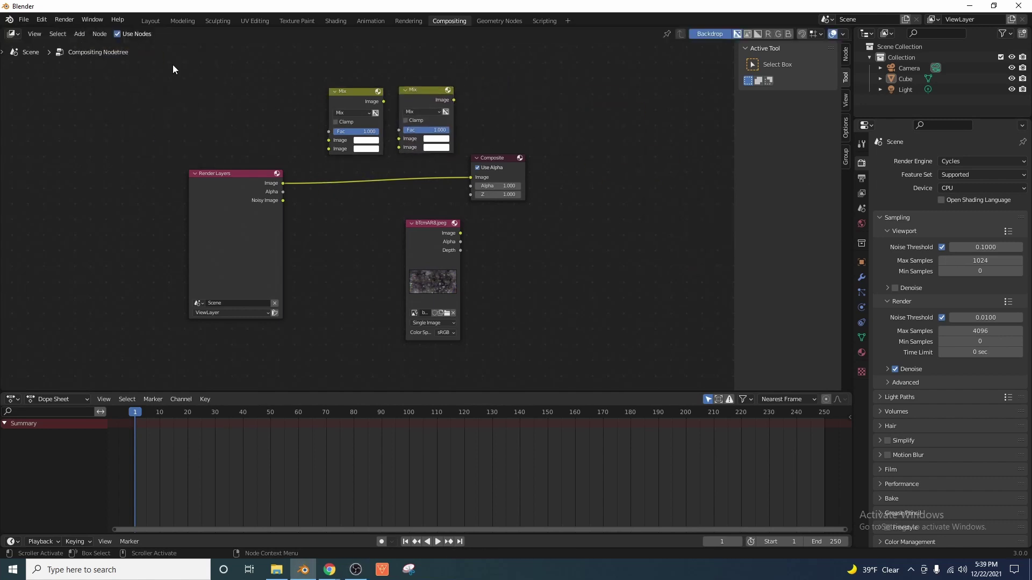
# Add a Bright/Contrast node to the right of the Mix nodes
pyautogui.click(80, 34)
pyautogui.click(93, 44)
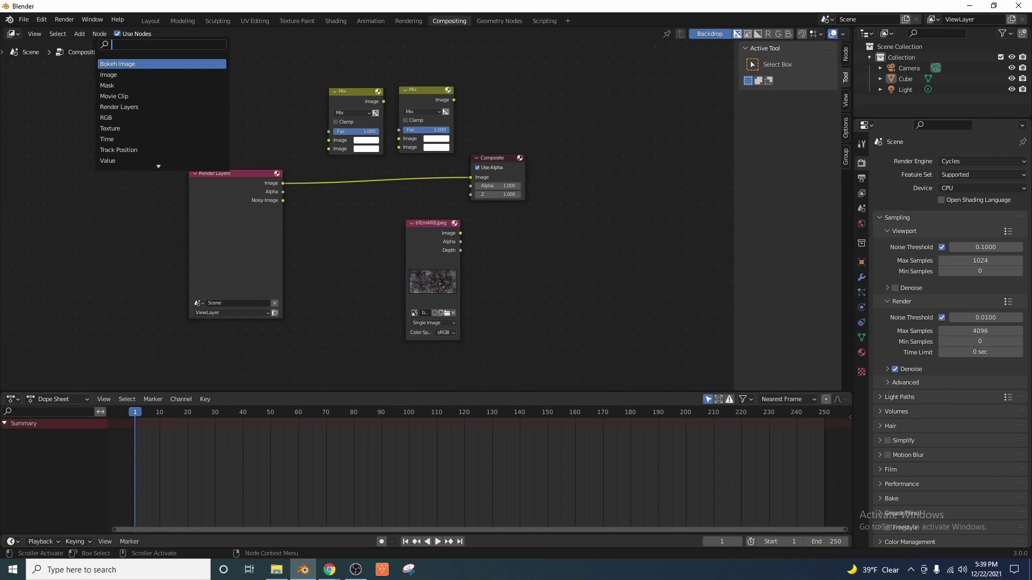
pyautogui.write('bl')
pyautogui.write('i')
pyautogui.press('Return')
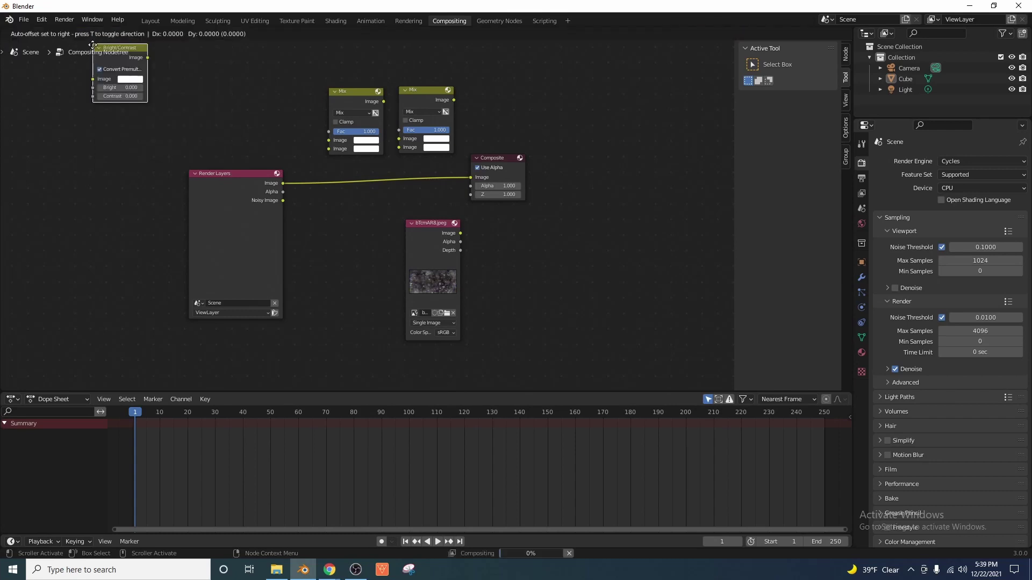
pyautogui.click(617, 100)
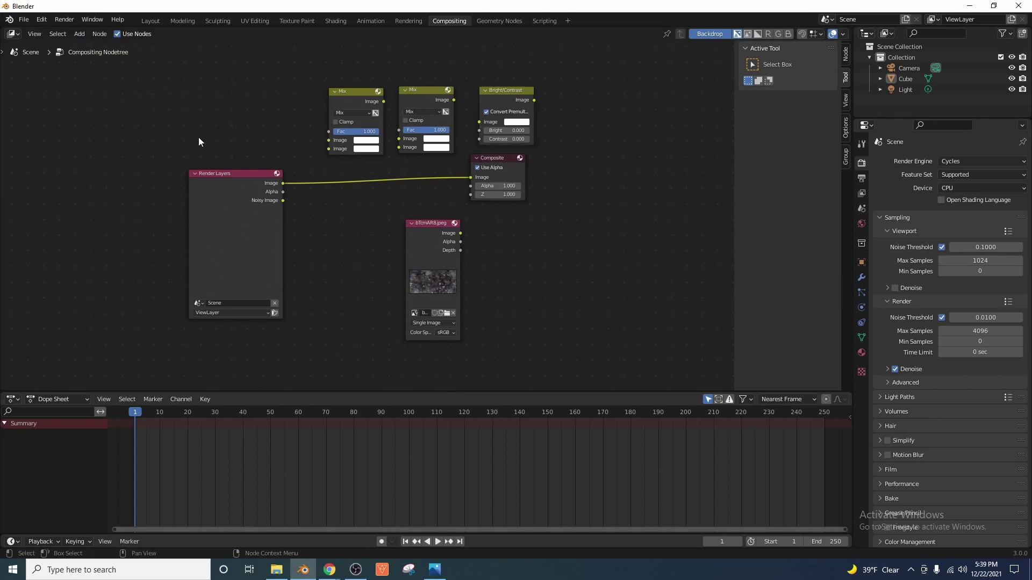
# Set both Mix nodes to Screen blending and drag Render Layers aside
pyautogui.click(353, 113)
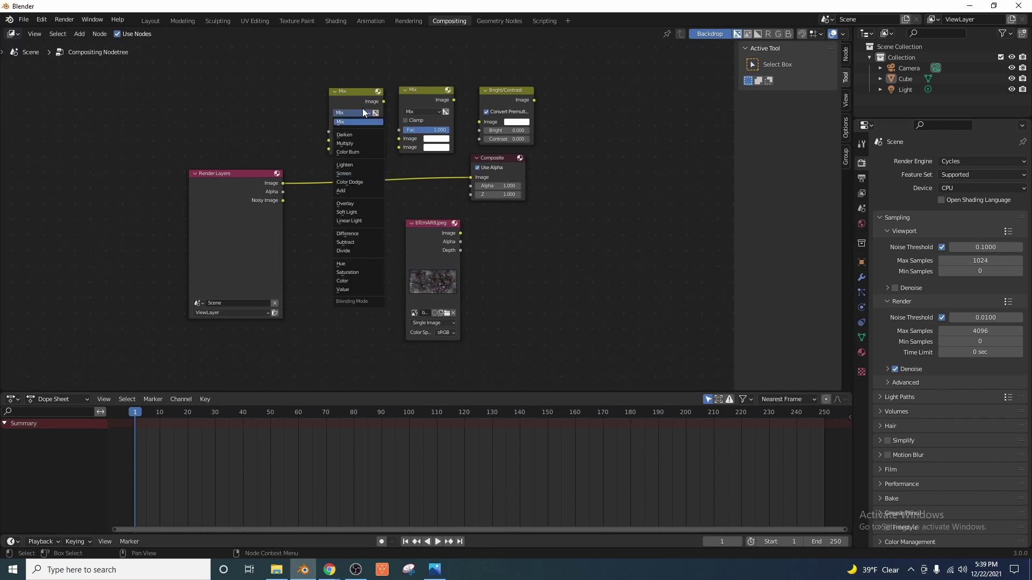
pyautogui.click(358, 175)
pyautogui.click(415, 112)
pyautogui.click(428, 173)
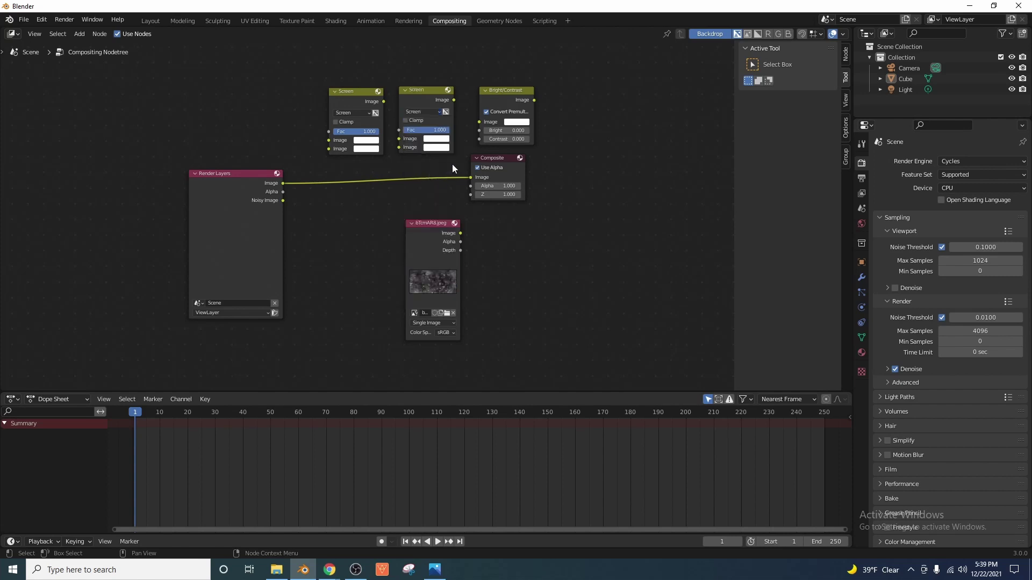
pyautogui.moveTo(245, 175); pyautogui.dragTo(210, 172)
pyautogui.click(181, 178)
# Delete Render Layers and arrange the image, both Screen nodes and Bright/Contrast
pyautogui.press('x')
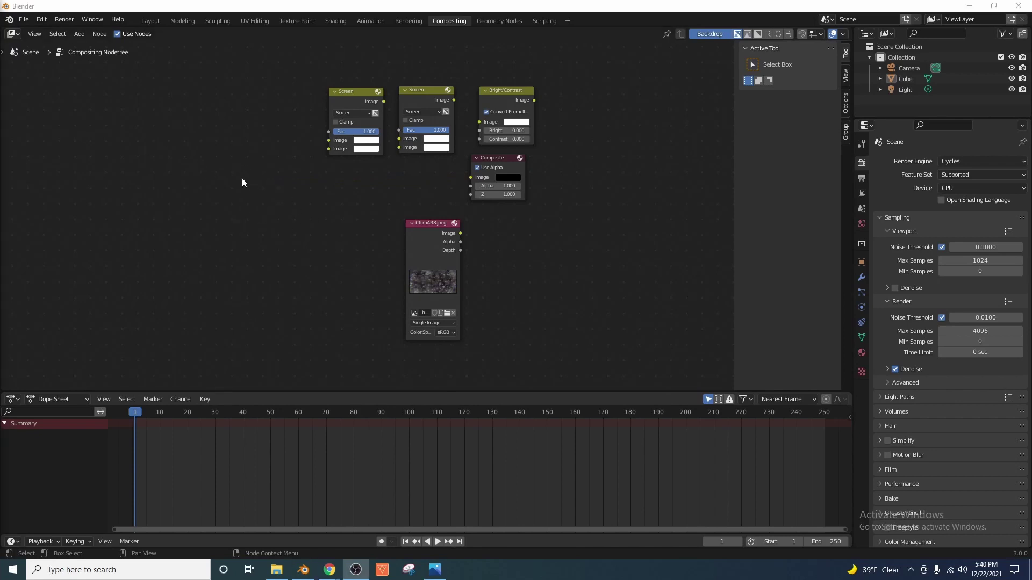
pyautogui.moveTo(435, 222); pyautogui.dragTo(190, 157)
pyautogui.moveTo(359, 95); pyautogui.dragTo(311, 109)
pyautogui.moveTo(434, 92); pyautogui.dragTo(391, 143)
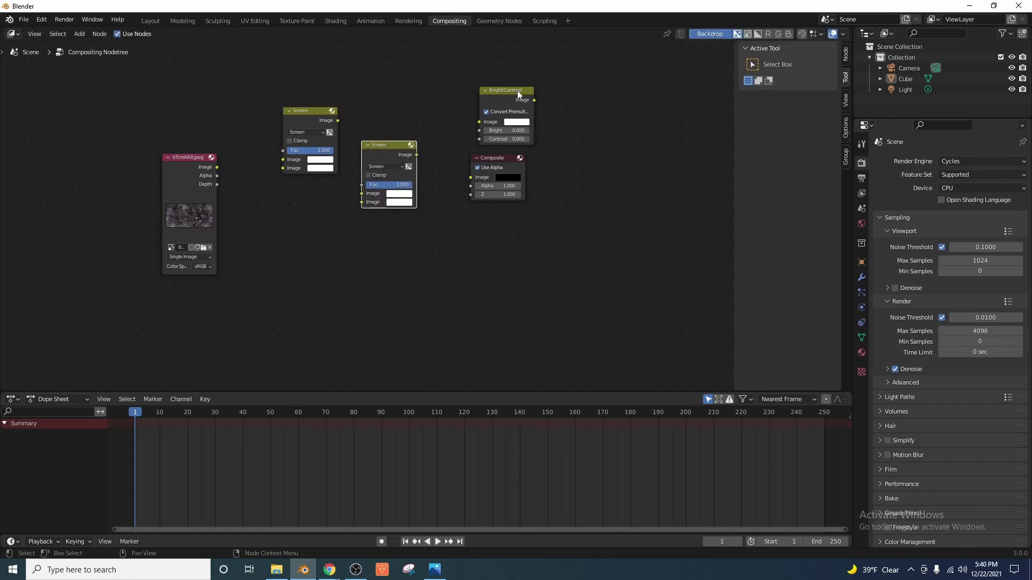
pyautogui.moveTo(517, 90); pyautogui.dragTo(327, 230)
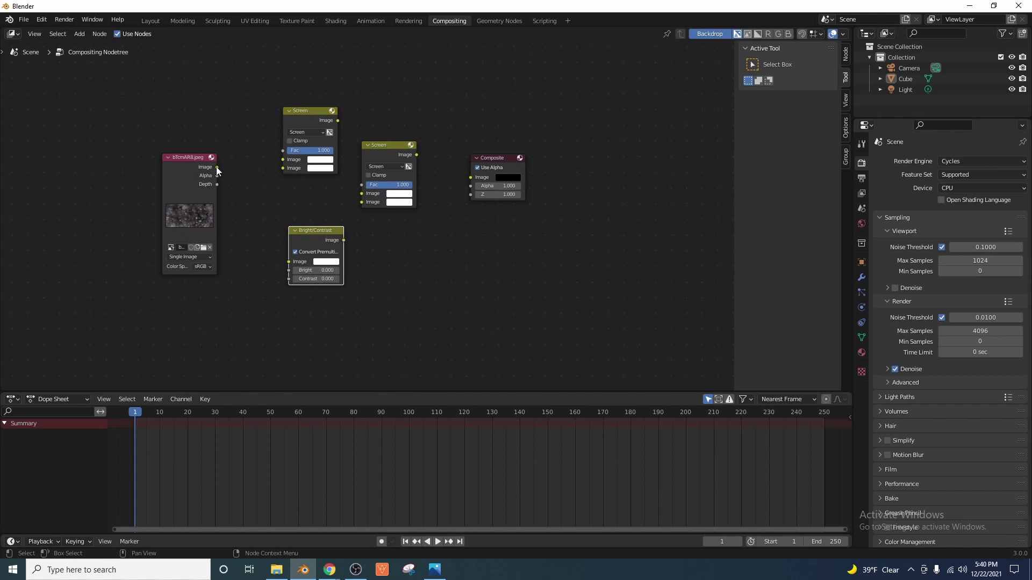
# Link the image's Image output into both Screen nodes and Bright/Contrast
pyautogui.moveTo(216, 167); pyautogui.dragTo(281, 168)
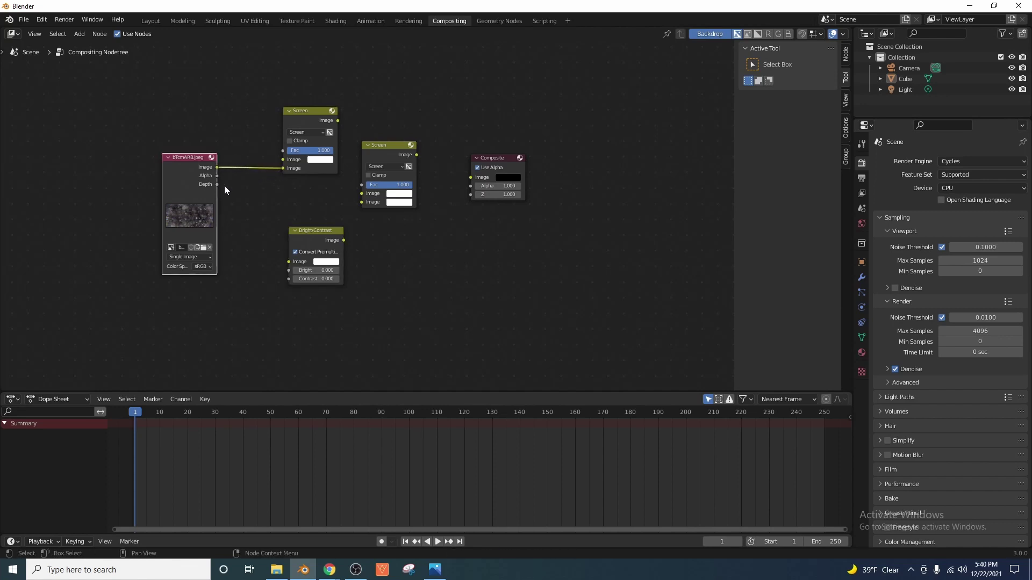
pyautogui.moveTo(217, 166); pyautogui.dragTo(360, 203)
pyautogui.moveTo(217, 168); pyautogui.dragTo(240, 192)
pyautogui.moveTo(254, 229); pyautogui.dragTo(289, 262)
# Connect the second Screen to Composite Image and Bright/Contrast to Composite Alpha
pyautogui.moveTo(289, 117); pyautogui.dragTo(359, 195)
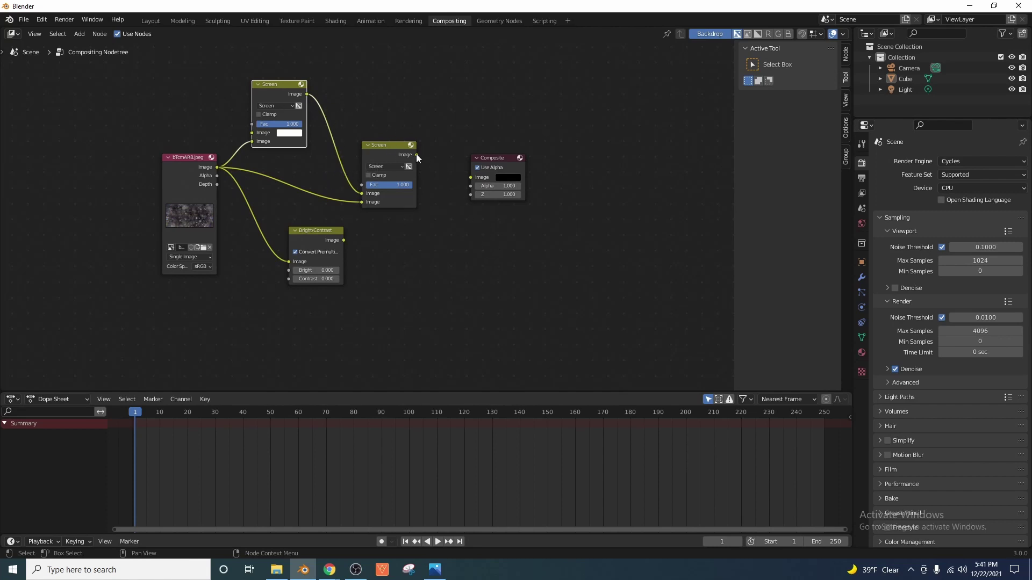
pyautogui.moveTo(416, 155); pyautogui.dragTo(471, 180)
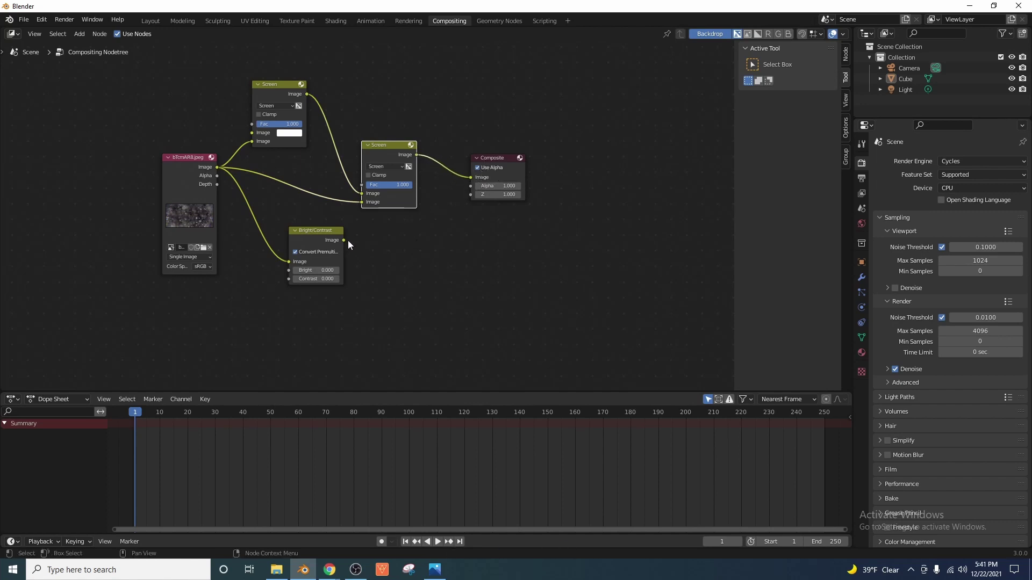
pyautogui.moveTo(344, 240); pyautogui.dragTo(469, 188)
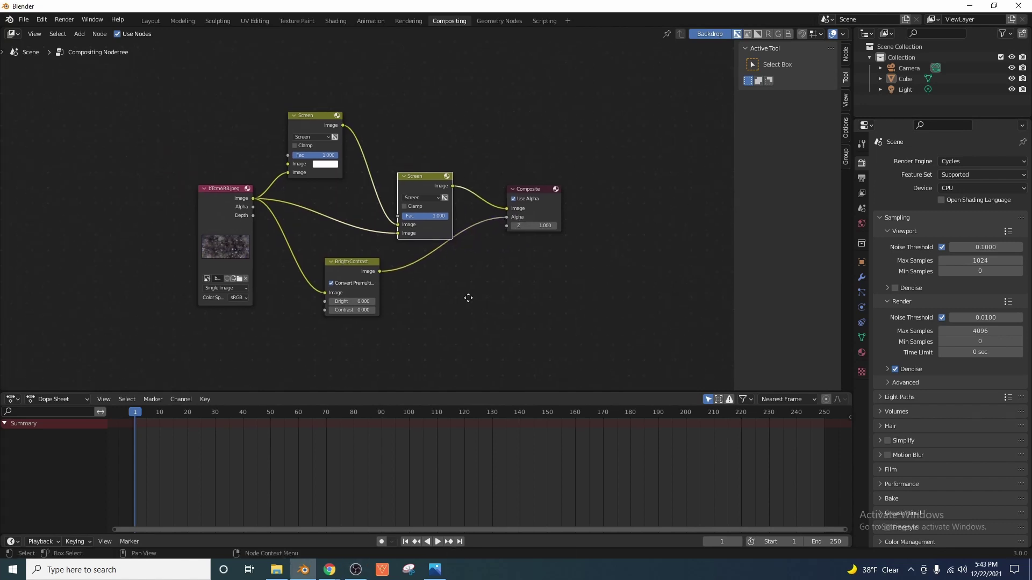
pyautogui.moveTo(468, 295)
pyautogui.mouseDown(button='middle')
pyautogui.moveTo(479, 272)
pyautogui.moveTo(466, 284)
pyautogui.mouseUp(button='middle')
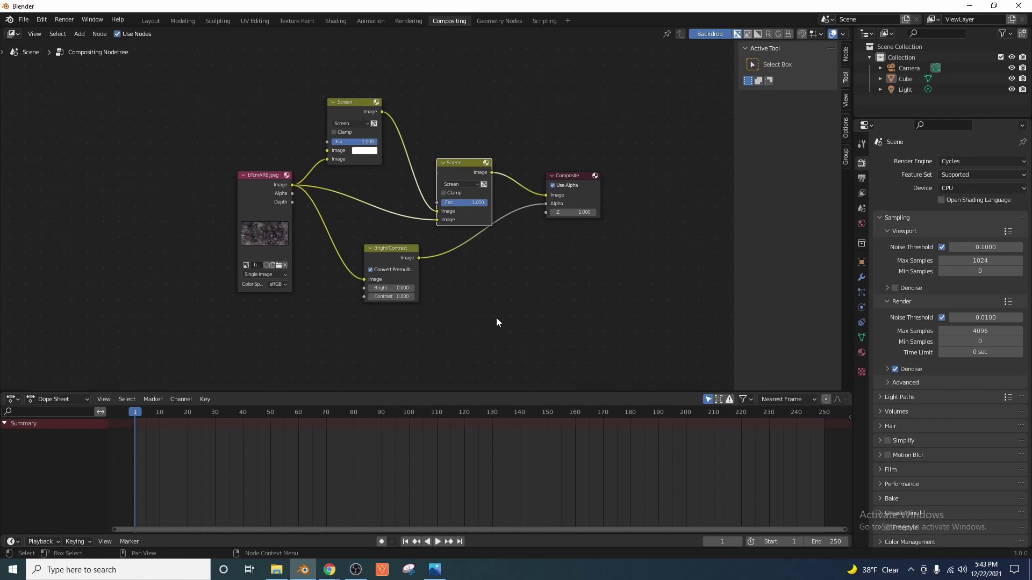
# Set Bright to 50, the second Screen's Fac to 2, and the first Screen's colour to black
pyautogui.click(402, 289)
pyautogui.write('50')
pyautogui.click(464, 202)
pyautogui.write('2')
pyautogui.press('Return')
pyautogui.click(372, 151)
pyautogui.moveTo(414, 70); pyautogui.dragTo(420, 99)
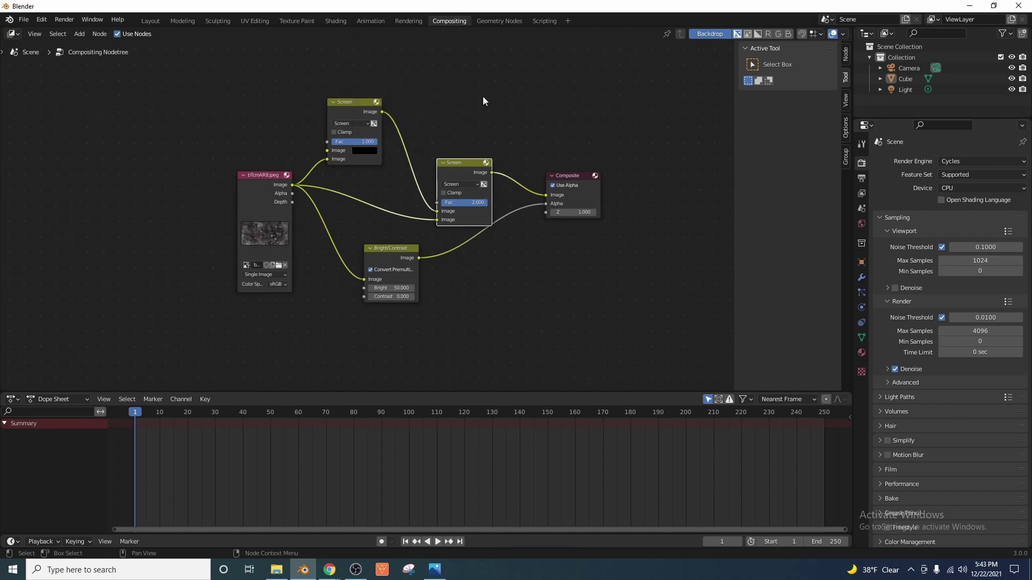
# Render a still image of the composite and zoom around to inspect it
pyautogui.click(64, 21)
pyautogui.click(76, 30)
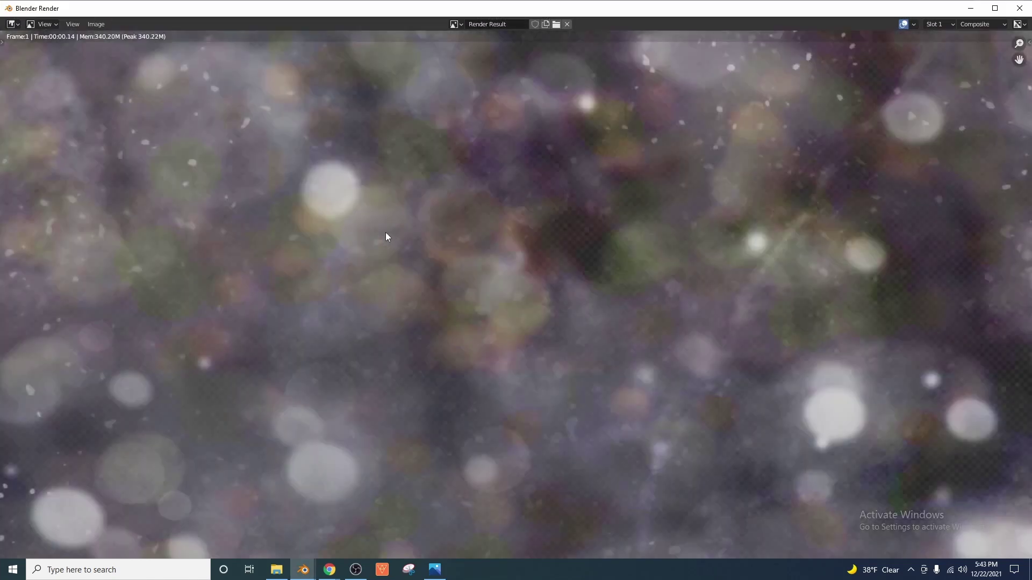
pyautogui.scroll(-5, 386, 233)
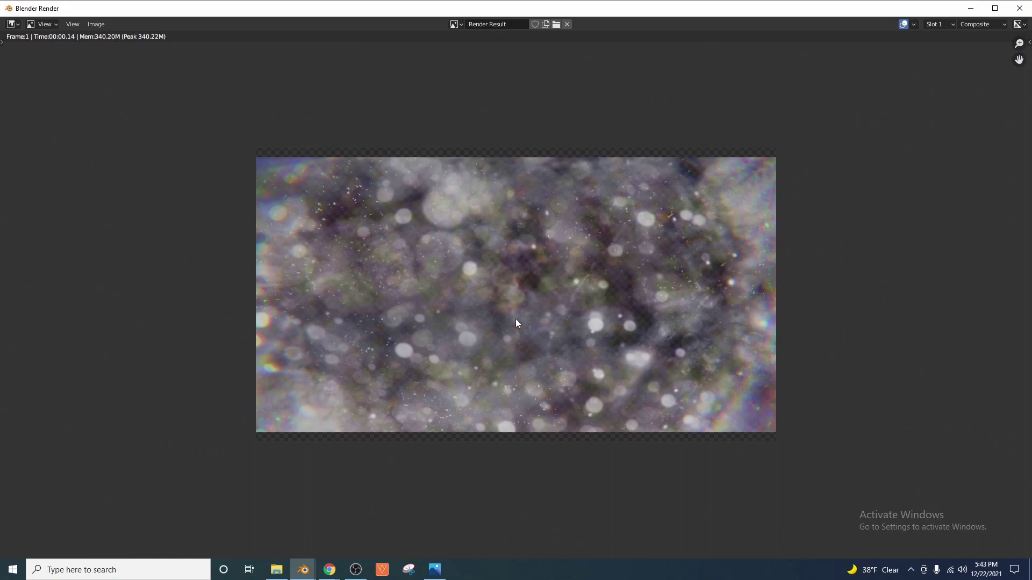
pyautogui.scroll(2, 516, 323)
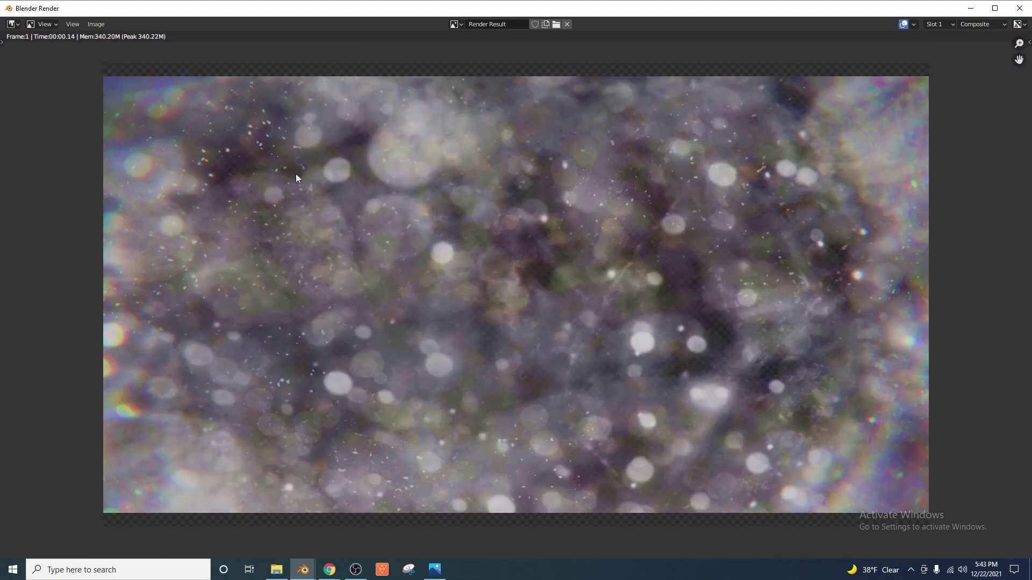
pyautogui.scroll(2, 454, 255)
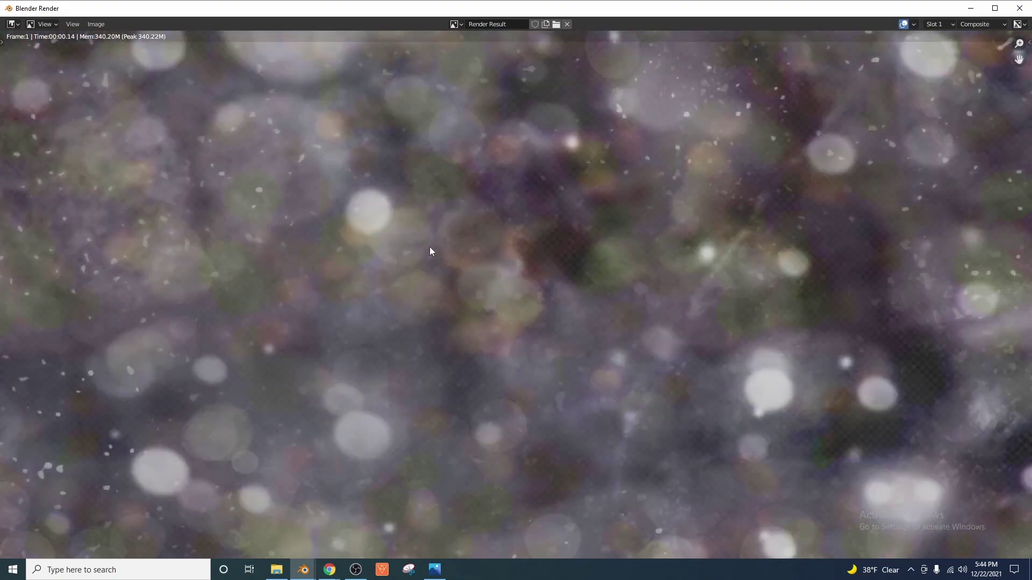
pyautogui.scroll(-2, 430, 246)
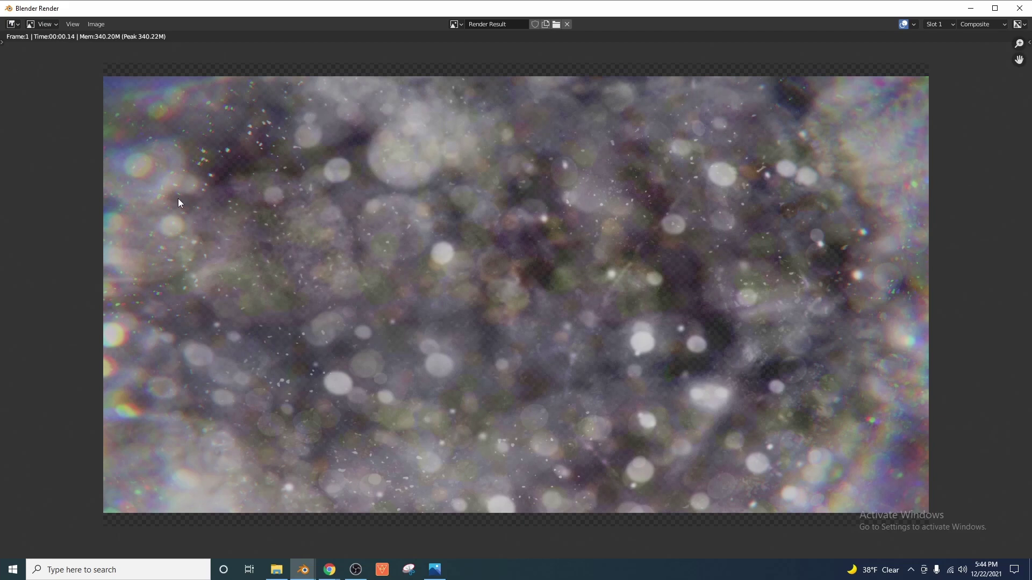
pyautogui.scroll(2, 247, 199)
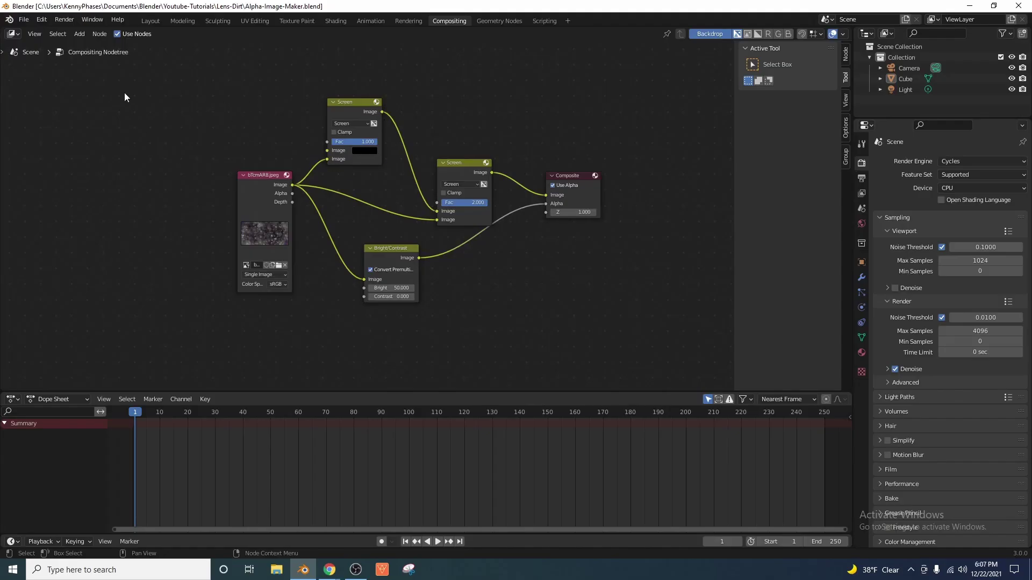
# Start a new General scene, keeping Eevee as the render engine
pyautogui.moveTo(272, 113); pyautogui.dragTo(247, 128, button='middle')
pyautogui.click(24, 19)
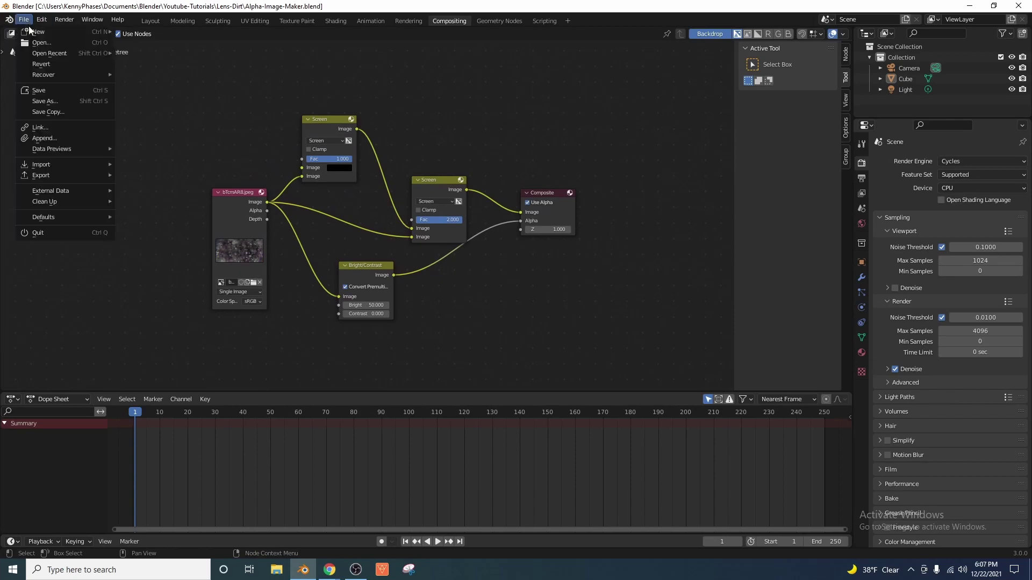
pyautogui.moveTo(32, 33)
pyautogui.click(177, 32)
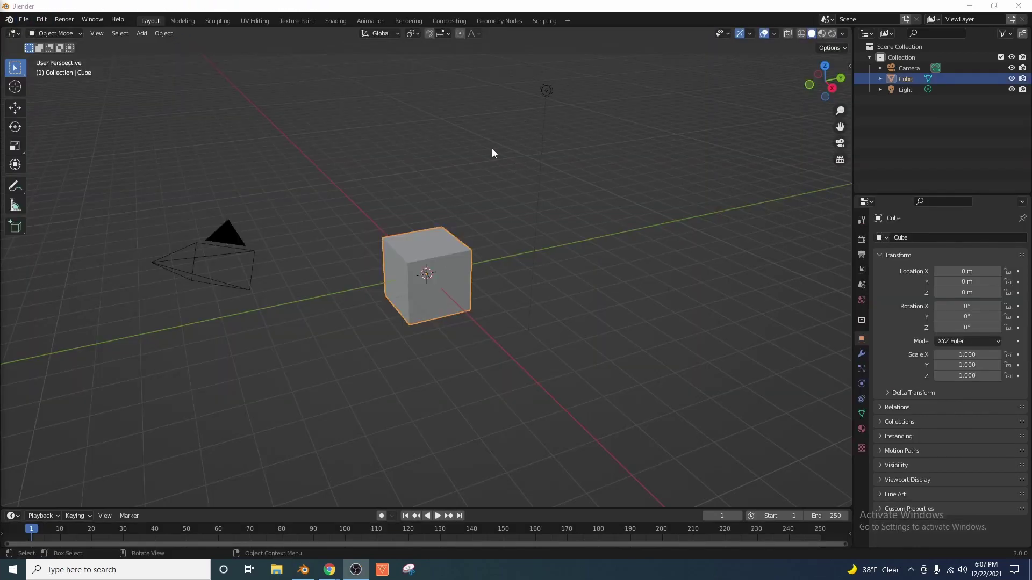
pyautogui.moveTo(492, 153); pyautogui.dragTo(555, 174, button='middle')
pyautogui.click(862, 238)
pyautogui.click(948, 237)
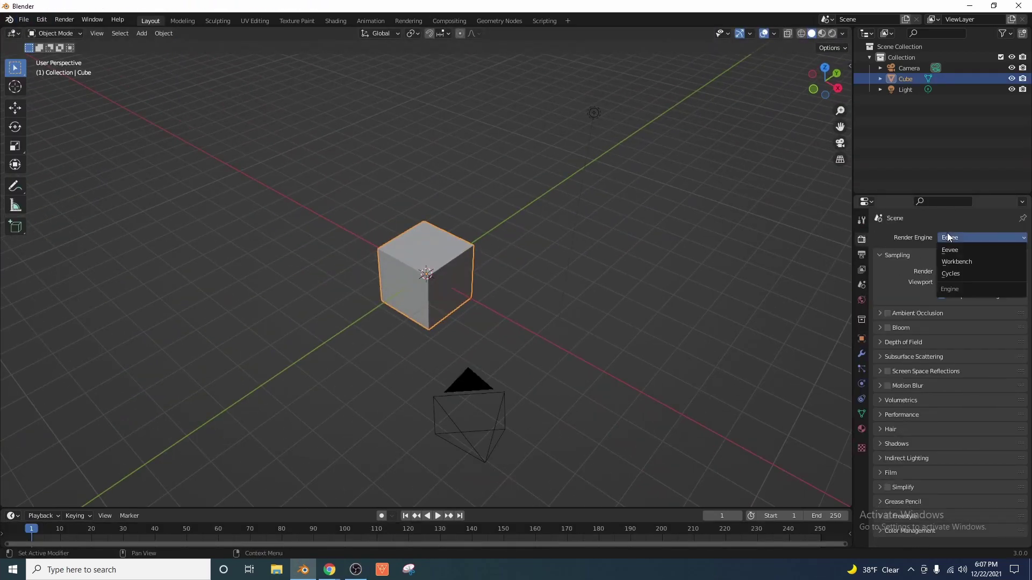
pyautogui.click(956, 237)
# Box-select the cube and light and delete them
pyautogui.moveTo(576, 293); pyautogui.dragTo(422, 226, button='middle')
pyautogui.click(466, 220)
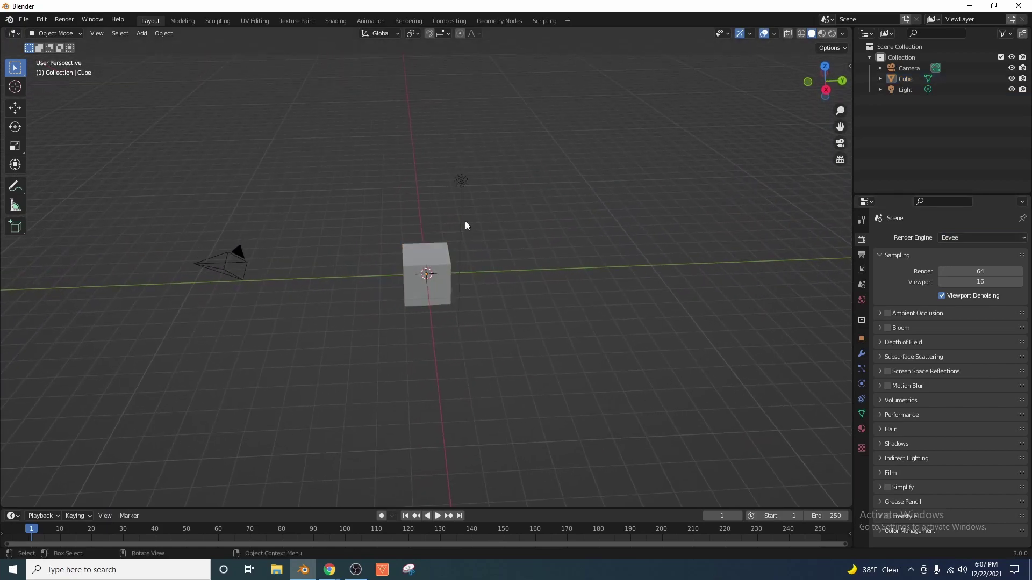
pyautogui.moveTo(559, 157); pyautogui.dragTo(404, 311)
pyautogui.press('x')
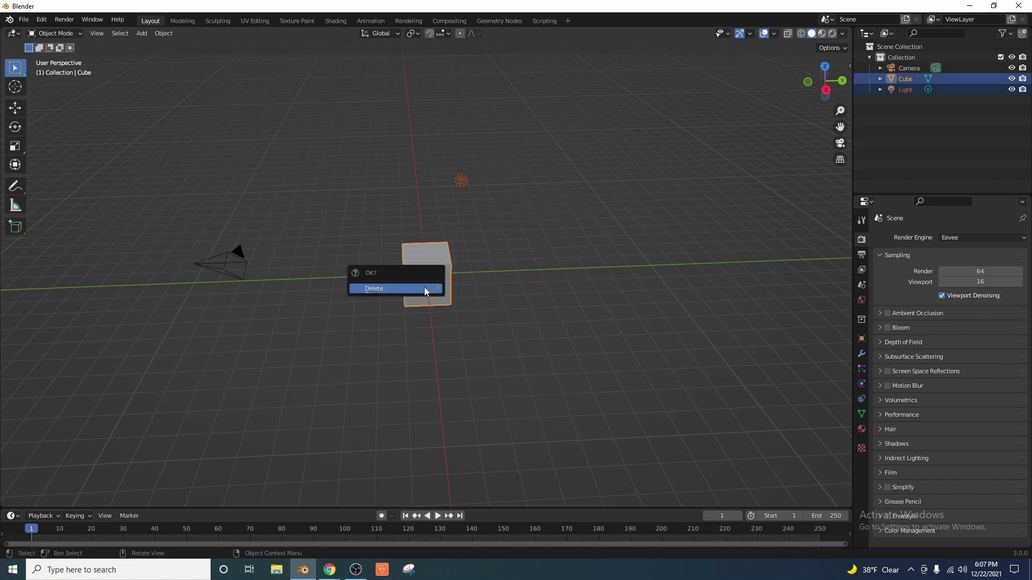
pyautogui.click(424, 289)
# Make the World background colour black
pyautogui.click(862, 301)
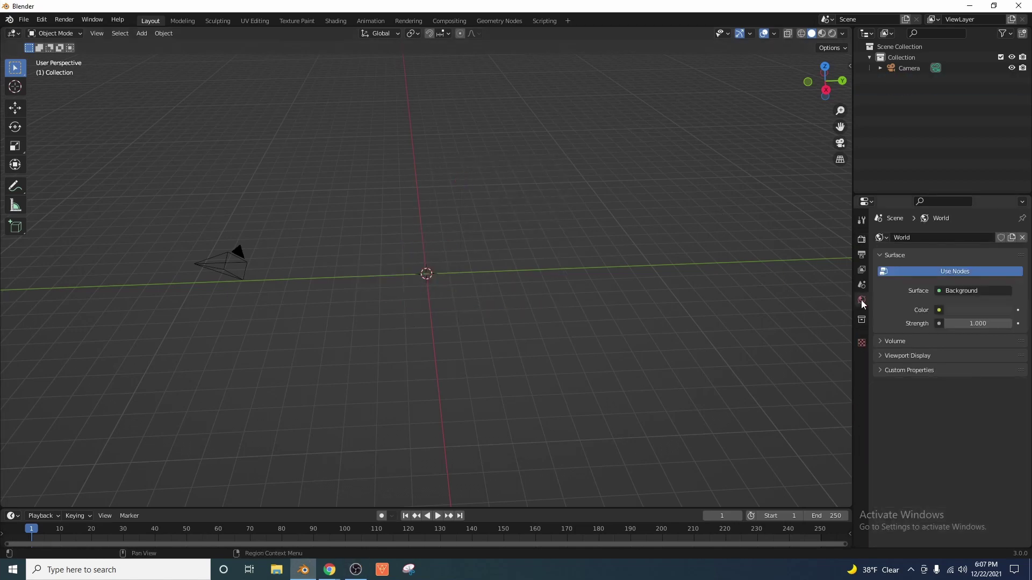
pyautogui.click(991, 310)
pyautogui.moveTo(1002, 218); pyautogui.dragTo(1003, 229)
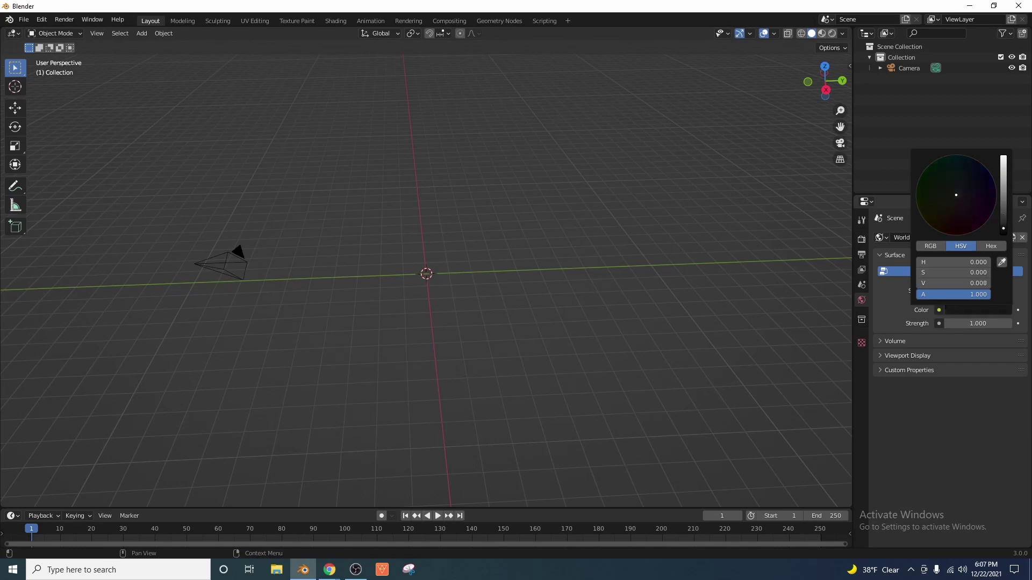
pyautogui.moveTo(269, 214); pyautogui.dragTo(381, 234, button='middle')
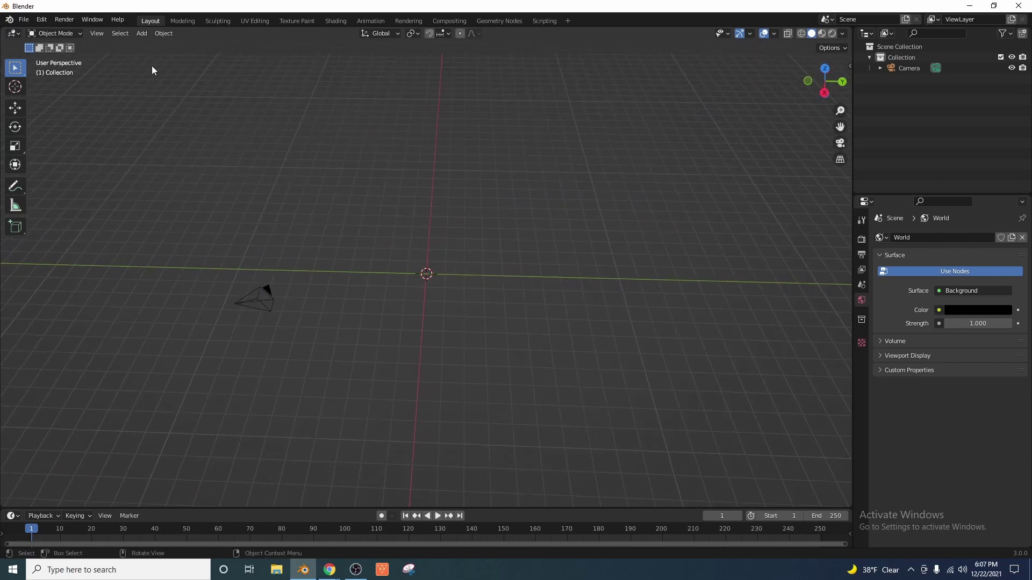
# Add a Bezier Circle and switch to a zoomed-in top view
pyautogui.click(141, 34)
pyautogui.moveTo(162, 57)
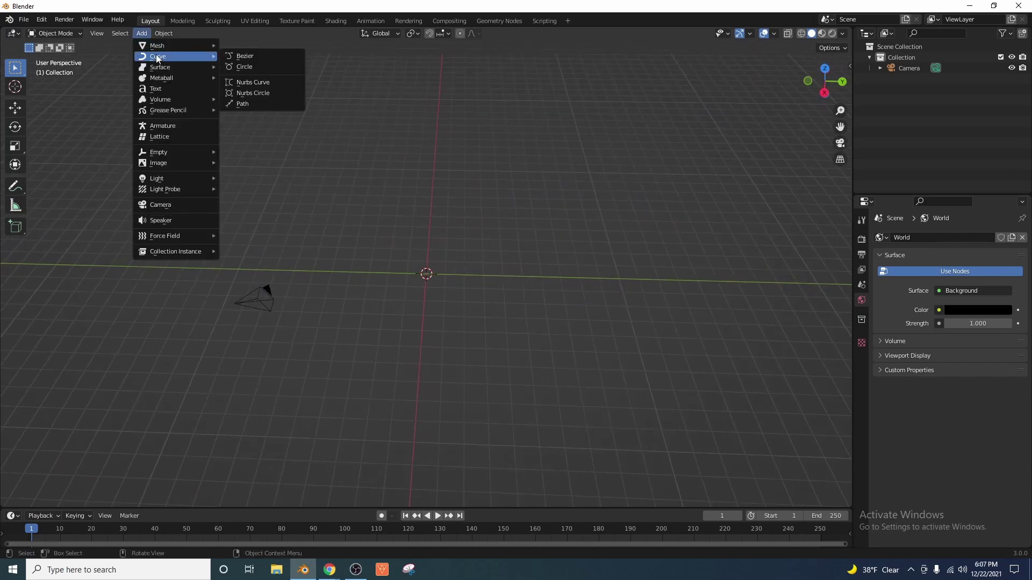
pyautogui.click(253, 66)
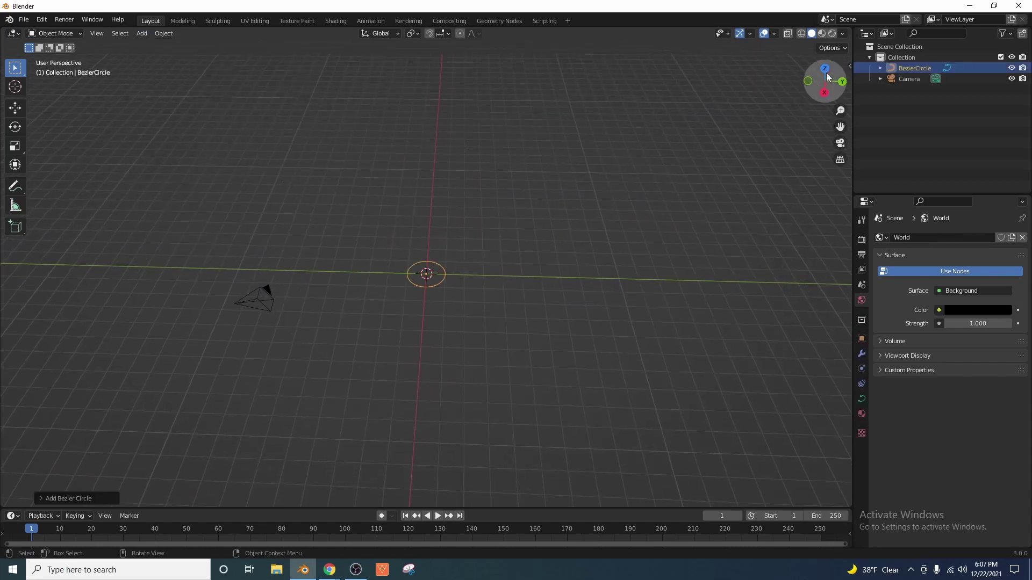
pyautogui.moveTo(791, 89); pyautogui.dragTo(820, 76, button='middle')
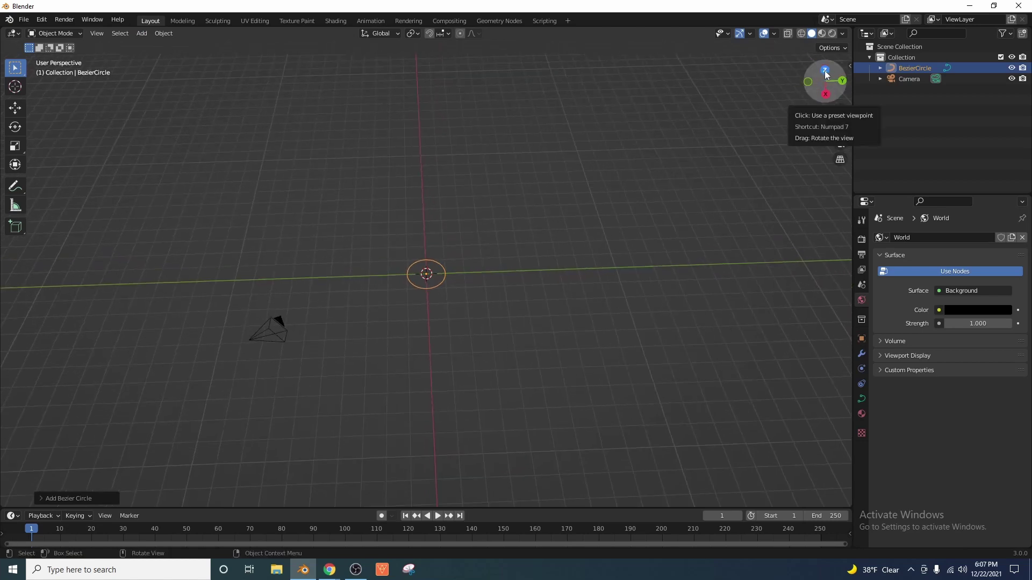
pyautogui.click(825, 71)
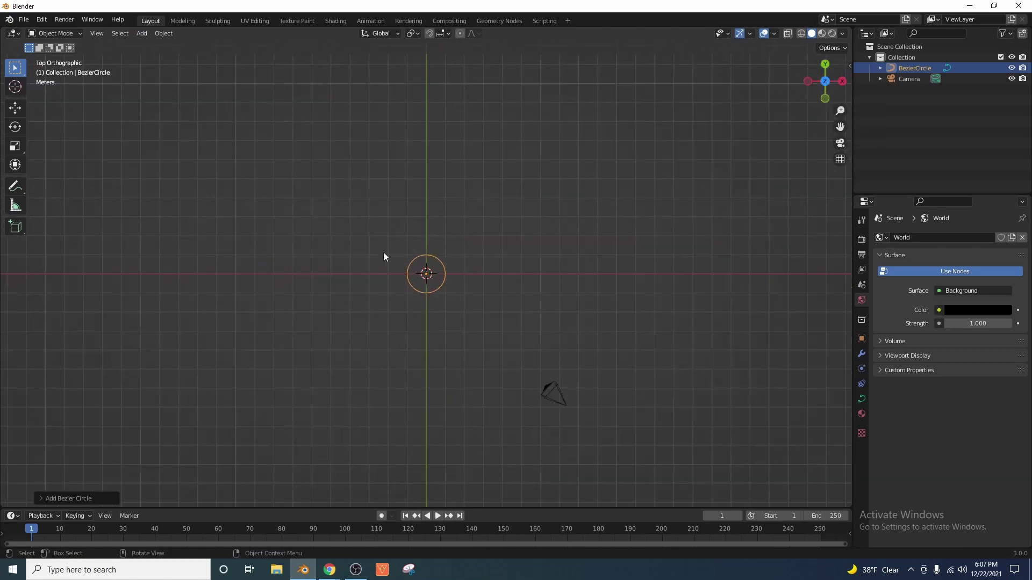
pyautogui.scroll(1, 403, 293)
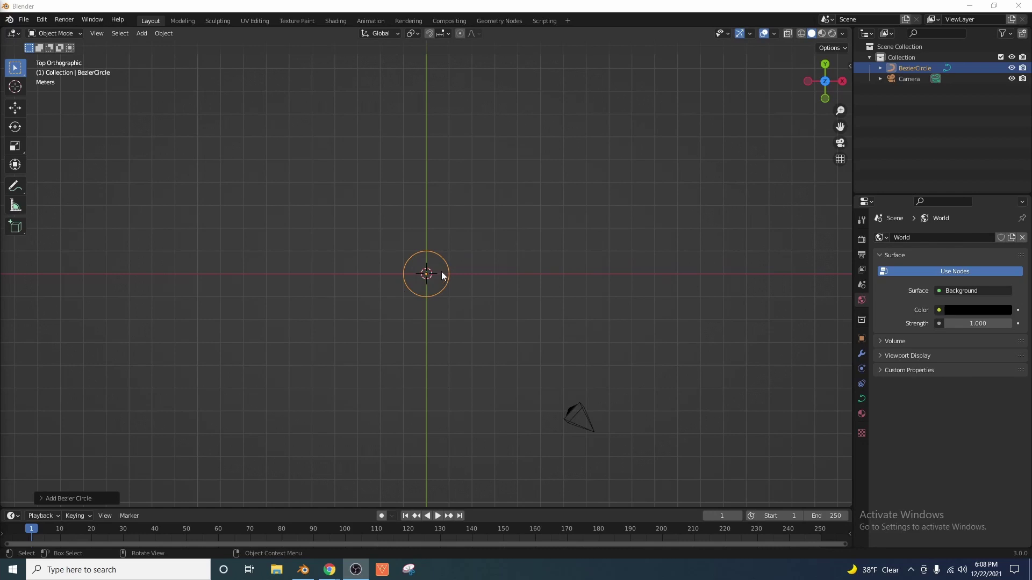
pyautogui.scroll(2, 442, 273)
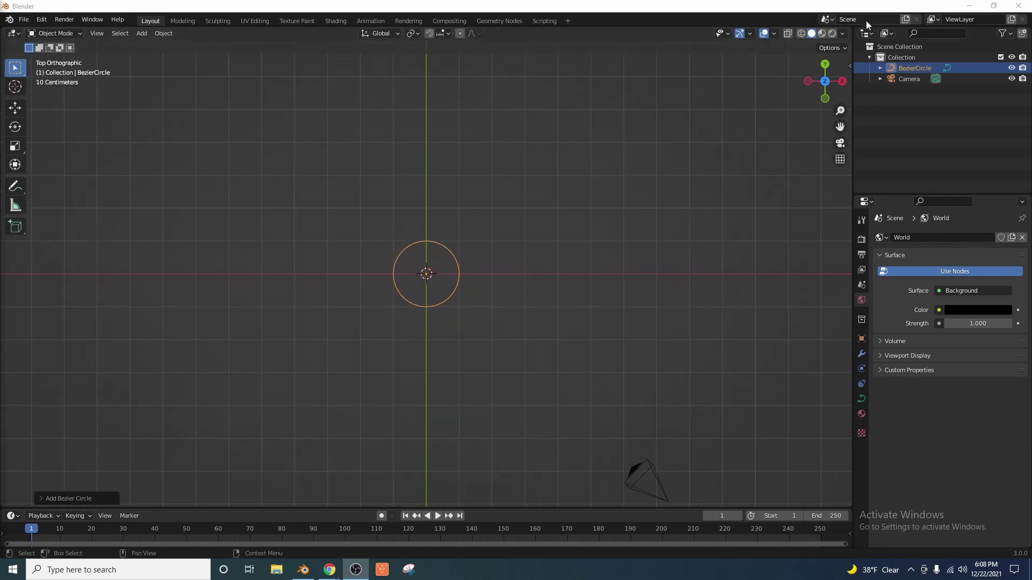
pyautogui.moveTo(850, 51); pyautogui.dragTo(849, 51)
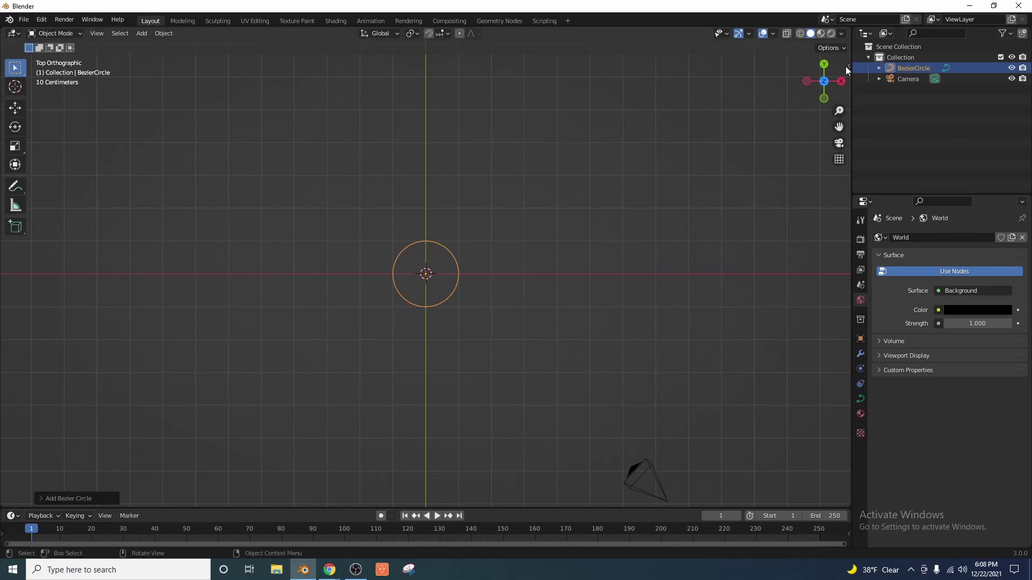
# Set the Bezier Circle's Location Y to 0.5 m in the sidebar
pyautogui.click(848, 65)
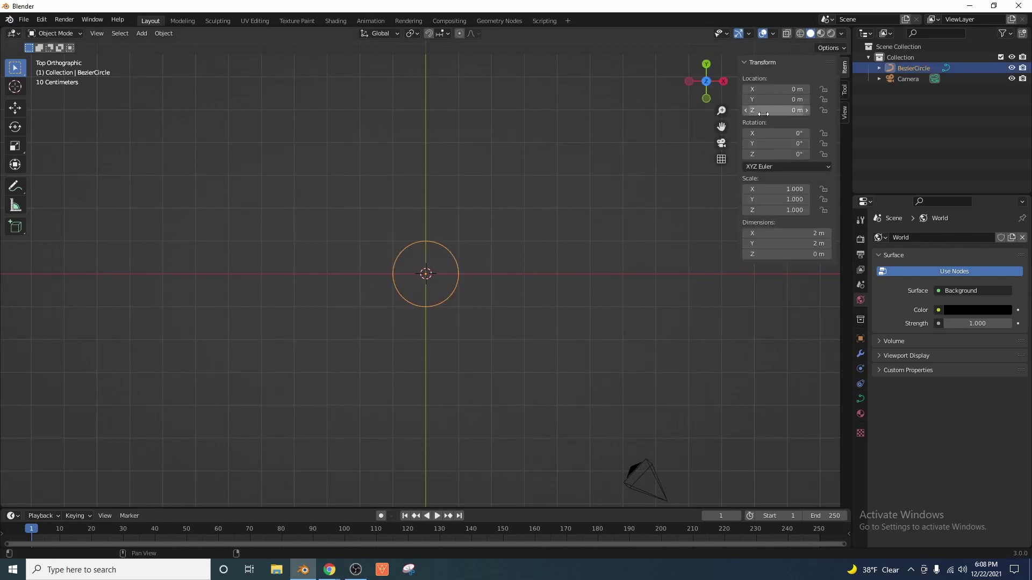
pyautogui.click(774, 98)
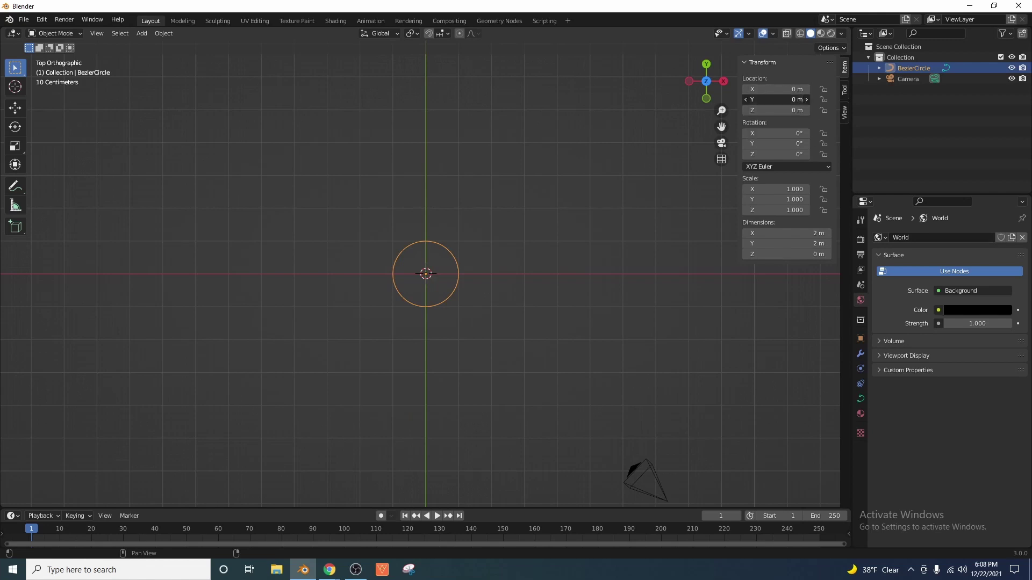
pyautogui.write('.5')
pyautogui.press('Return')
pyautogui.scroll(3, 420, 282)
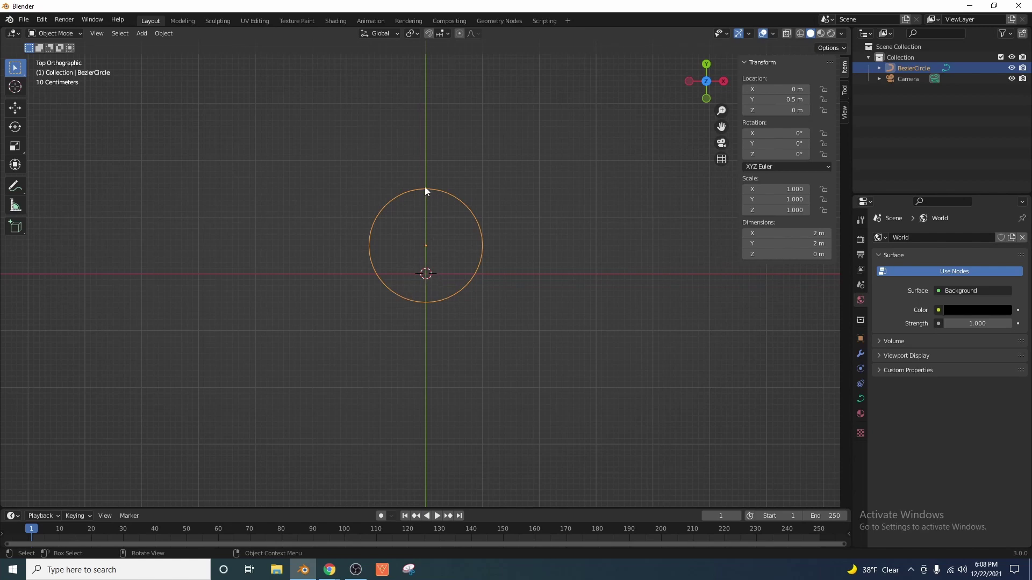
pyautogui.scroll(-2, 442, 257)
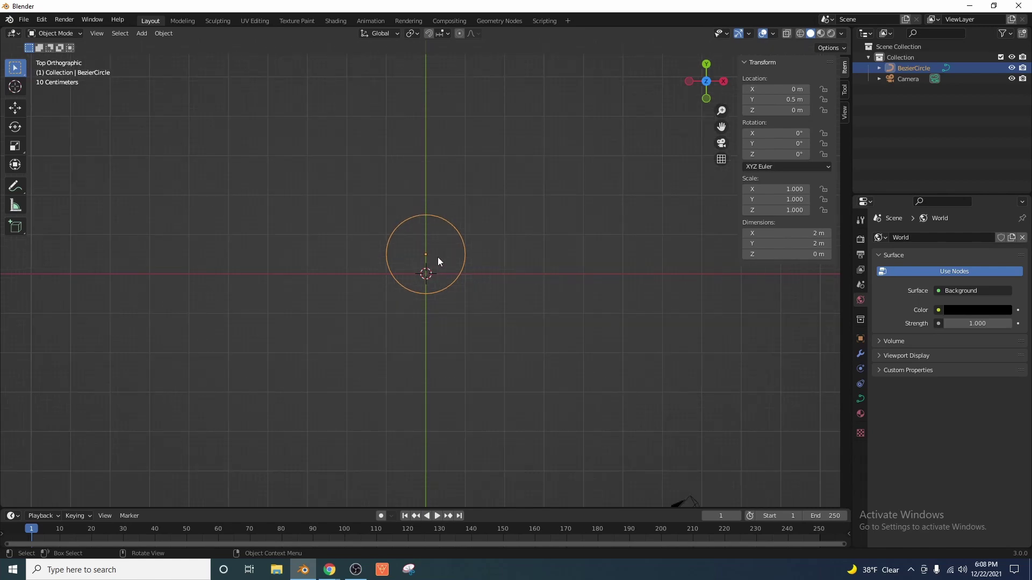
# In Edit Mode, move the circle's top control point to Y -1 m, X 1 m
pyautogui.press('Tab')
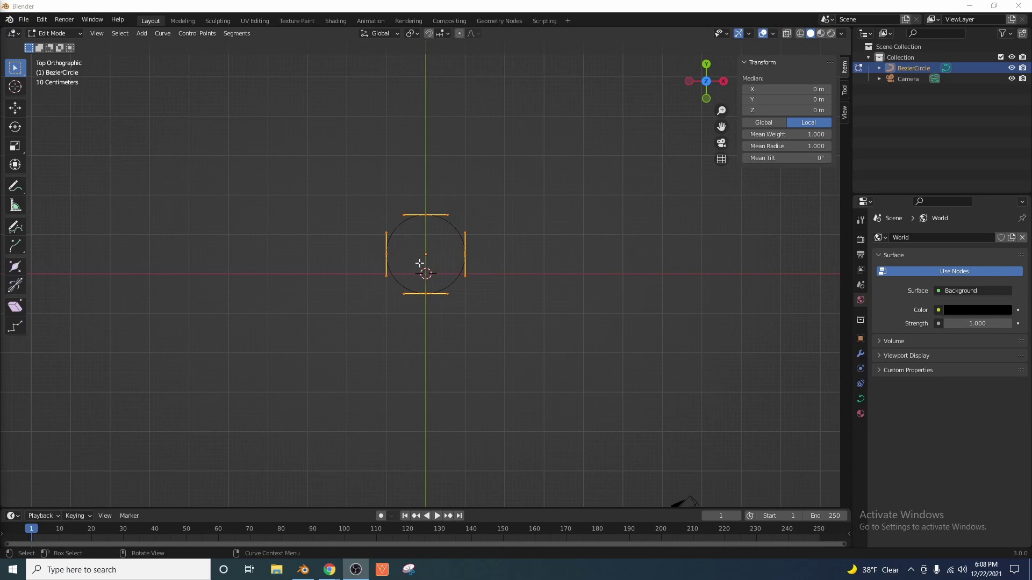
pyautogui.scroll(4, 419, 266)
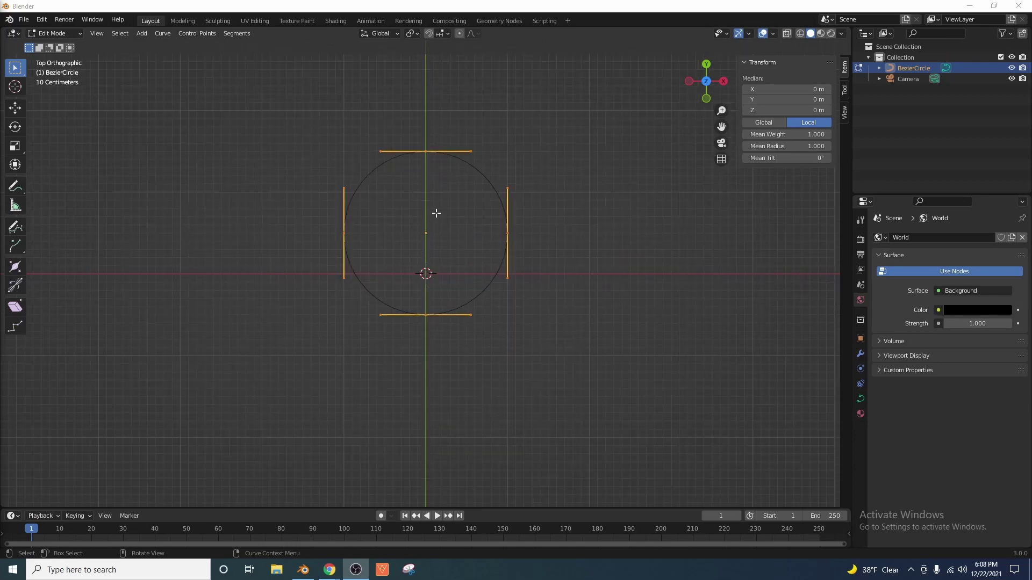
pyautogui.moveTo(436, 212); pyautogui.dragTo(438, 178, button='middle')
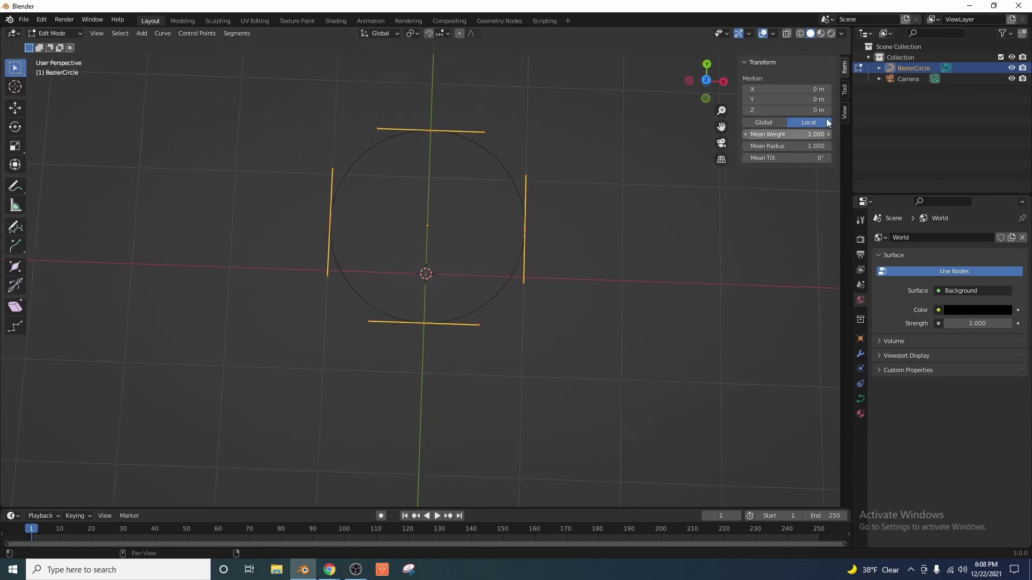
pyautogui.click(707, 82)
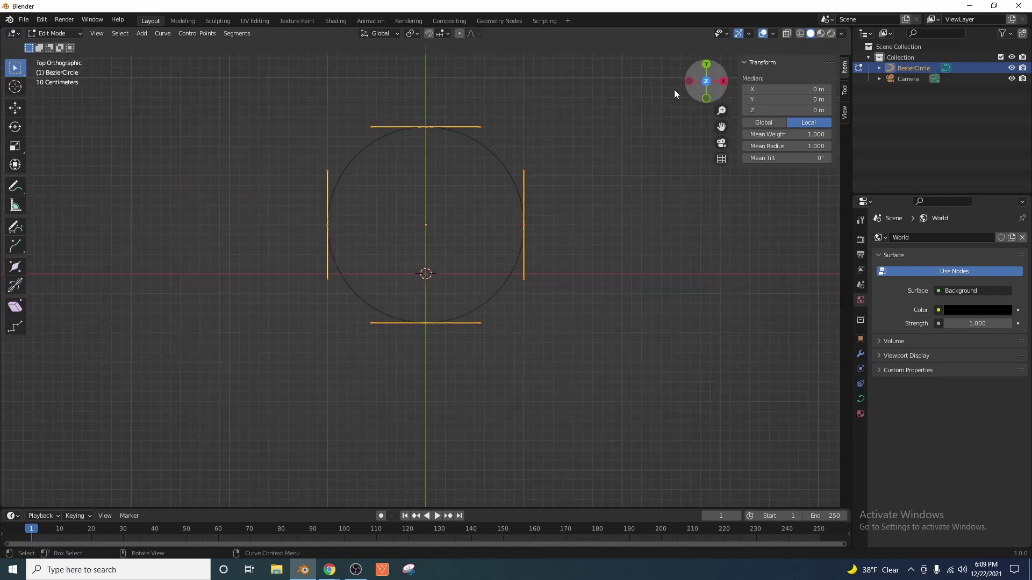
pyautogui.click(425, 126)
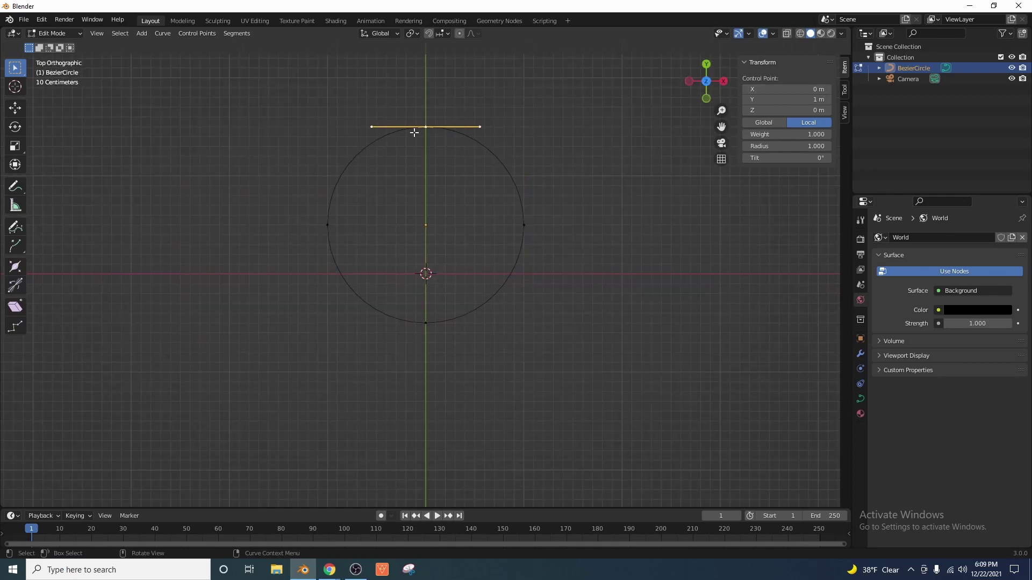
pyautogui.click(15, 108)
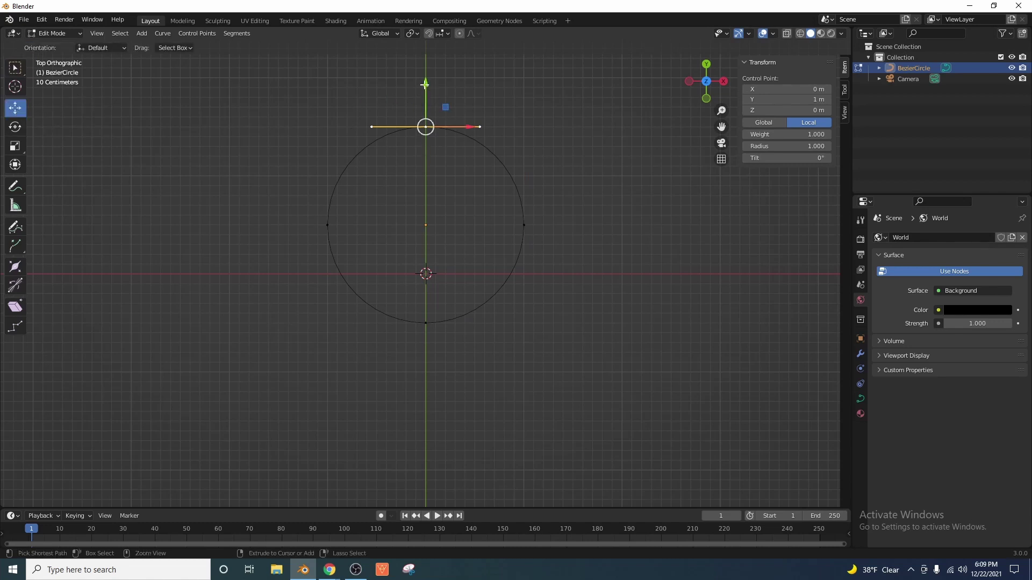
pyautogui.moveTo(426, 84); pyautogui.dragTo(426, 277)
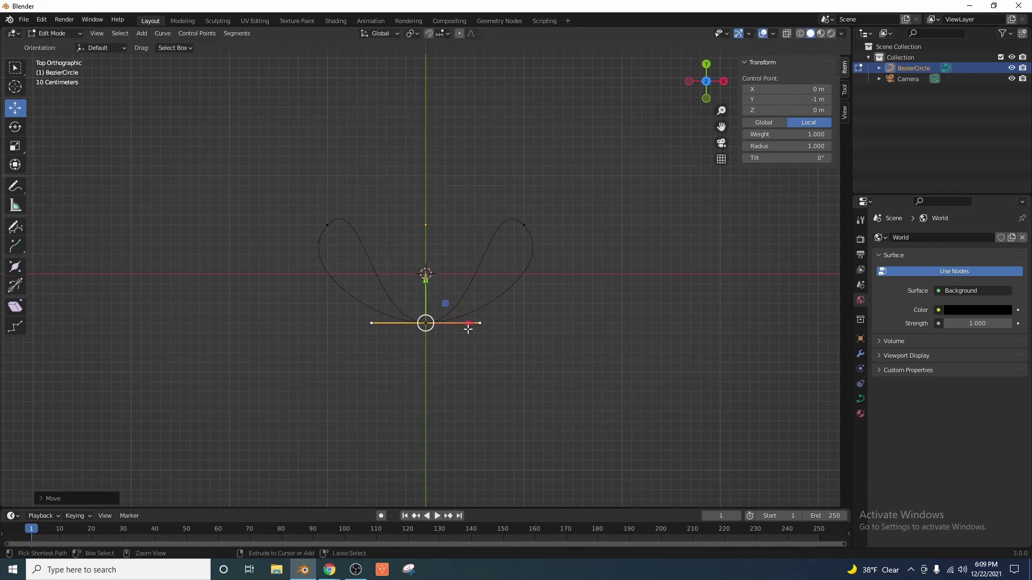
pyautogui.moveTo(472, 323); pyautogui.dragTo(569, 327)
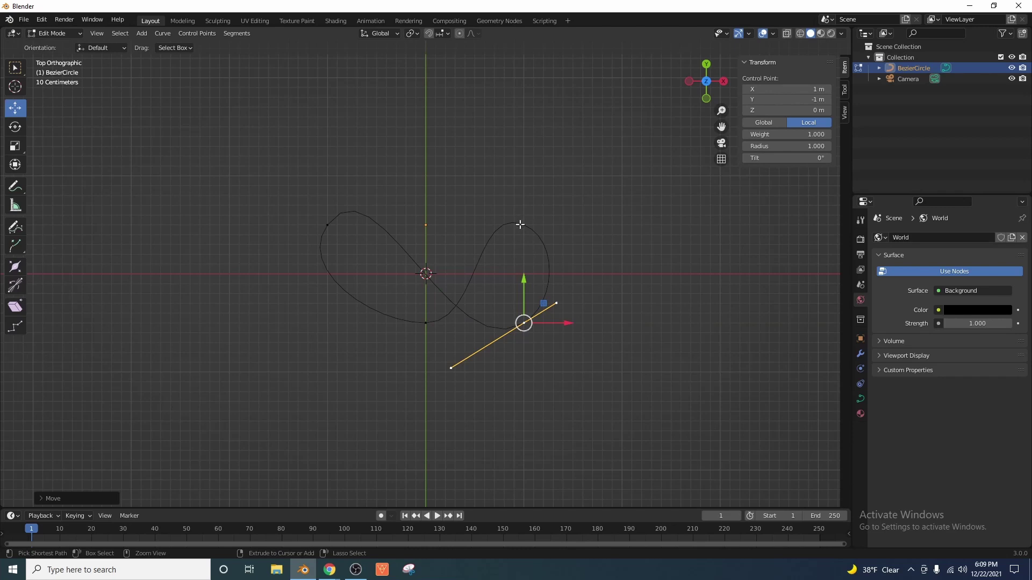
# Slide the other bottom control point left to X -1 m, forming the figure-eight
pyautogui.scroll(1, 543, 323)
pyautogui.scroll(3, 543, 323)
pyautogui.keyDown('shift'); pyautogui.moveTo(546, 322); pyautogui.dragTo(470, 305, button='middle'); pyautogui.keyUp('shift')
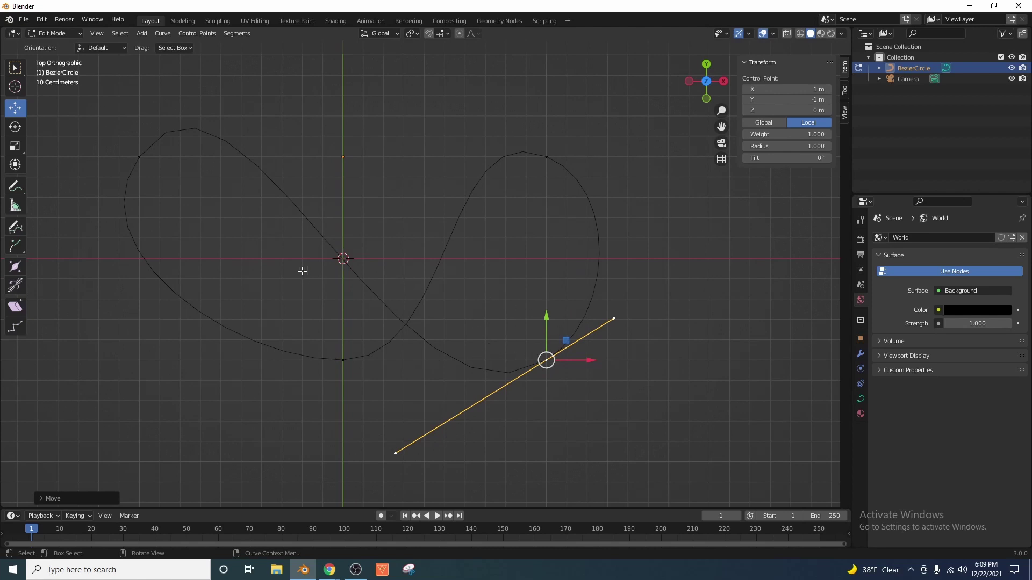
pyautogui.click(344, 361)
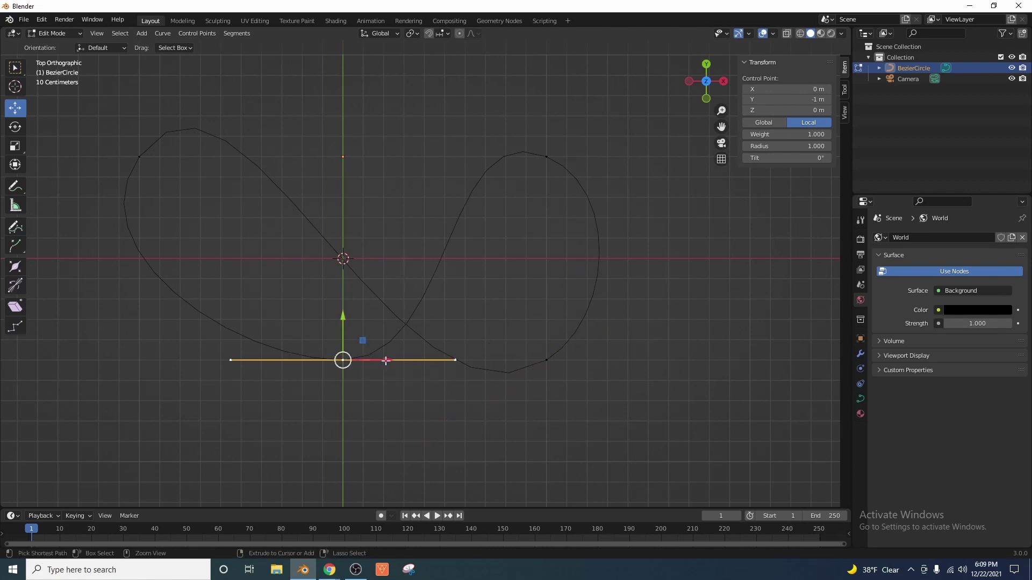
pyautogui.moveTo(386, 360); pyautogui.dragTo(180, 361)
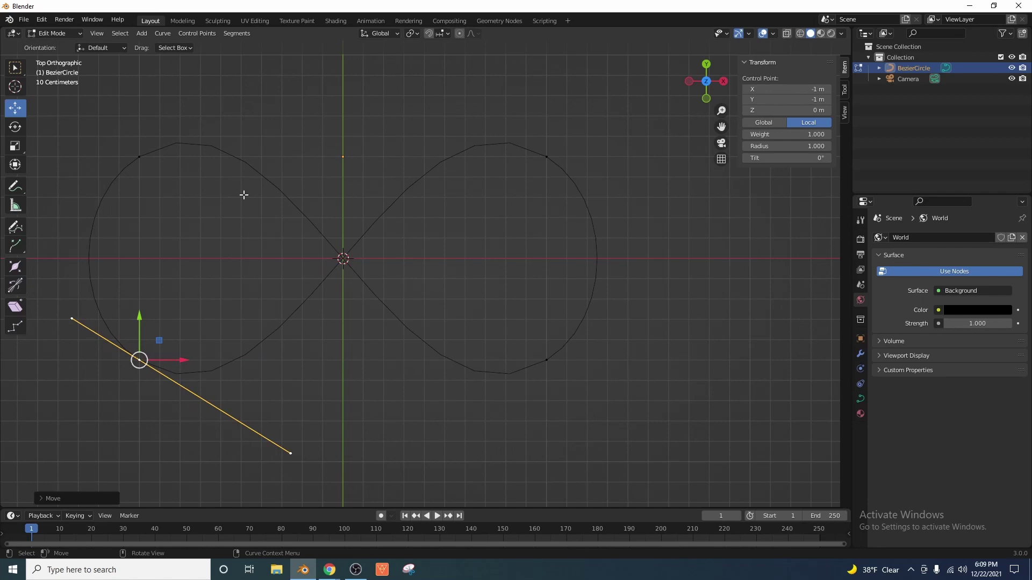
# Back in Object Mode, add an Ico Sphere at the centre and scale it to 0.1
pyautogui.press('Tab')
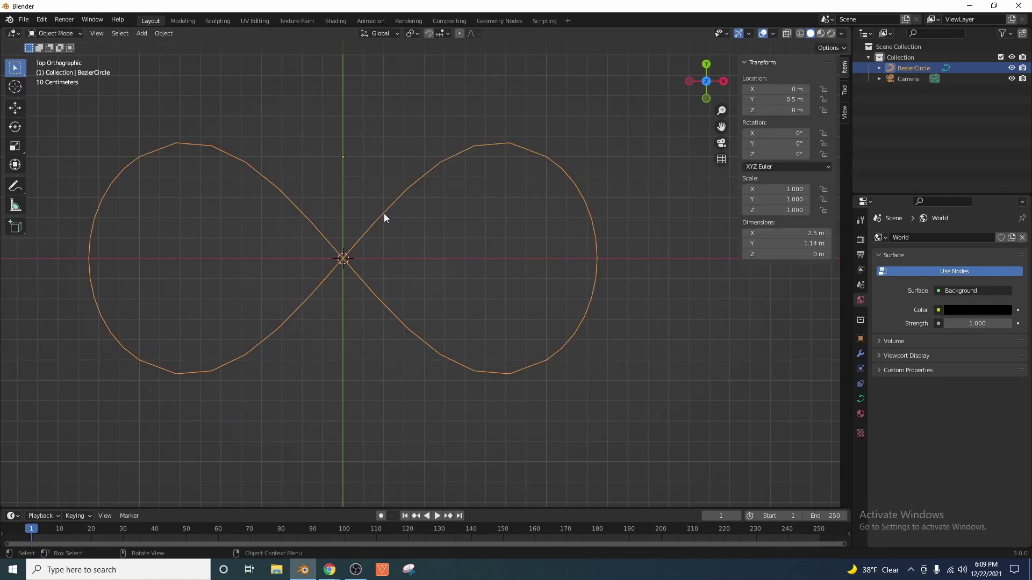
pyautogui.scroll(-3, 384, 214)
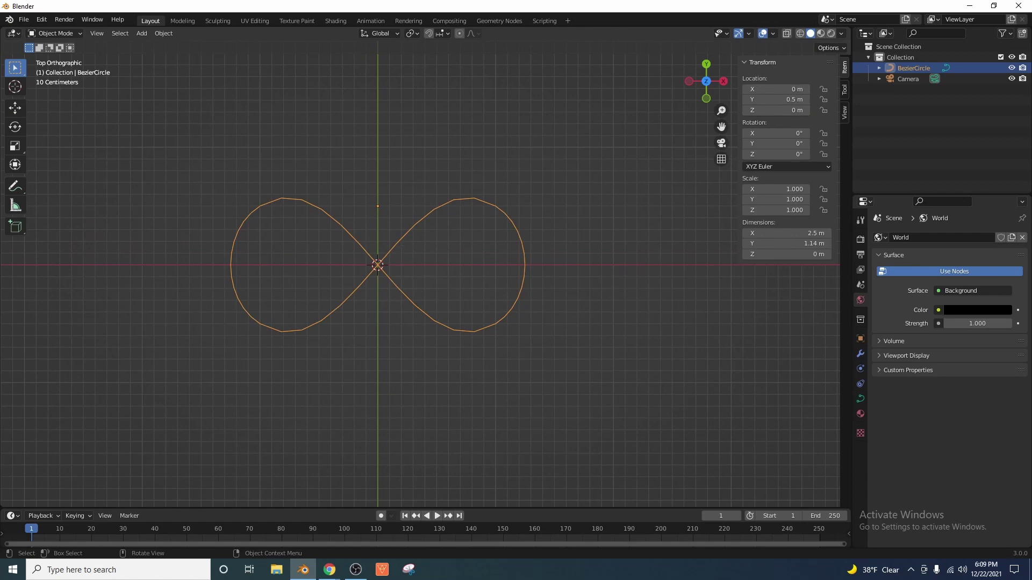
pyautogui.hotkey('alt', 'Tab')
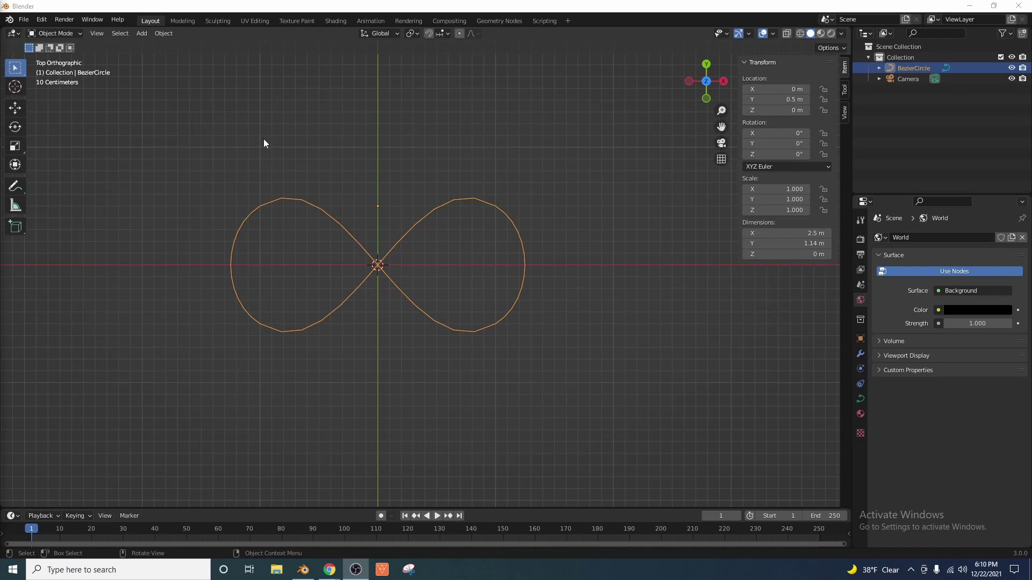
pyautogui.click(142, 34)
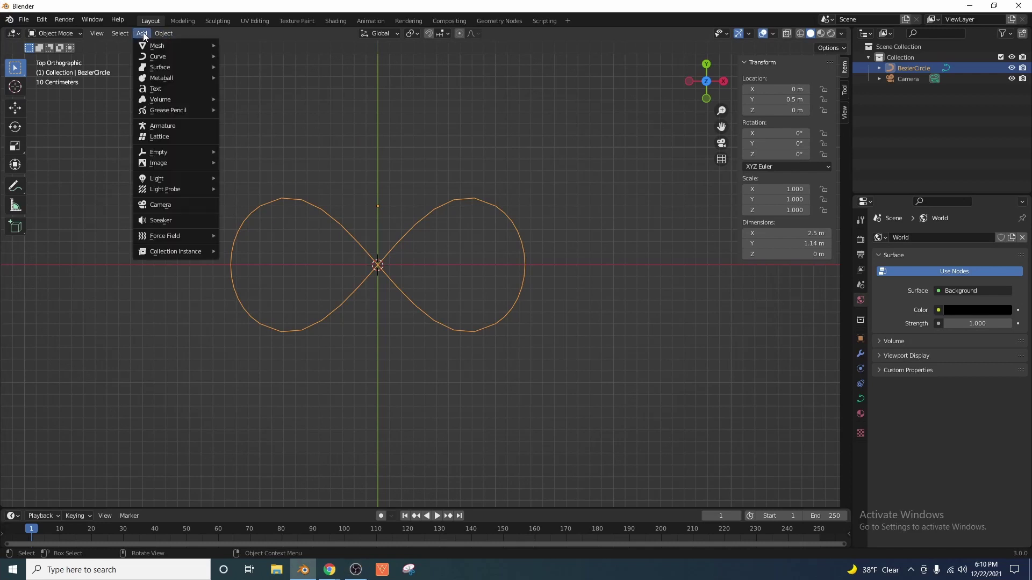
pyautogui.moveTo(205, 46)
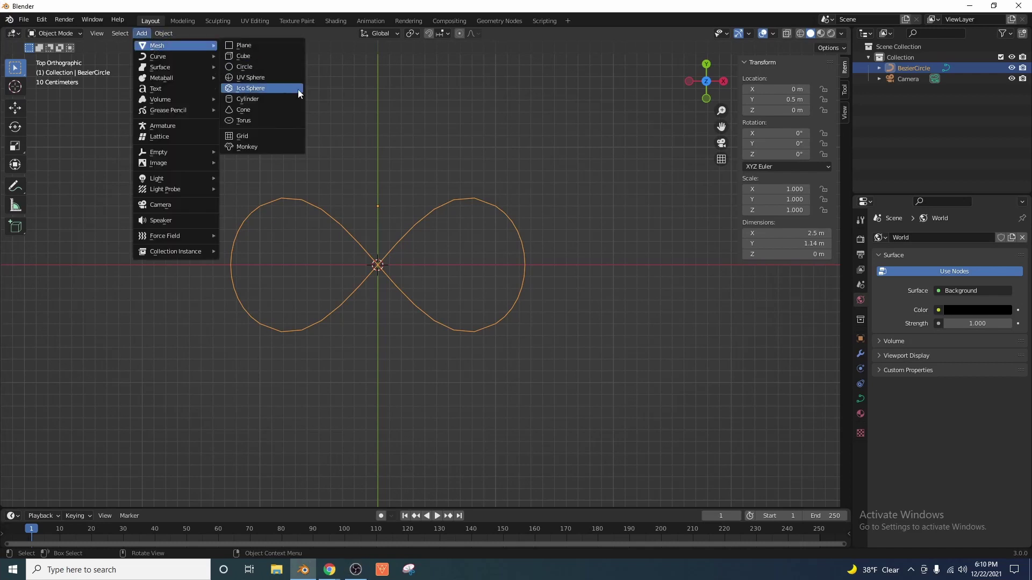
pyautogui.click(268, 89)
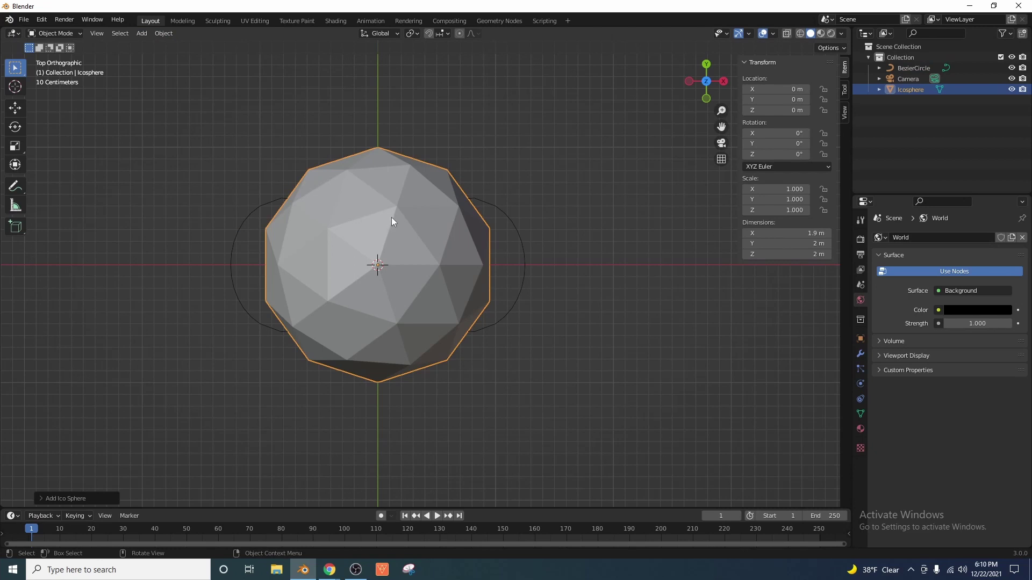
pyautogui.write('s.1')
pyautogui.press('Return')
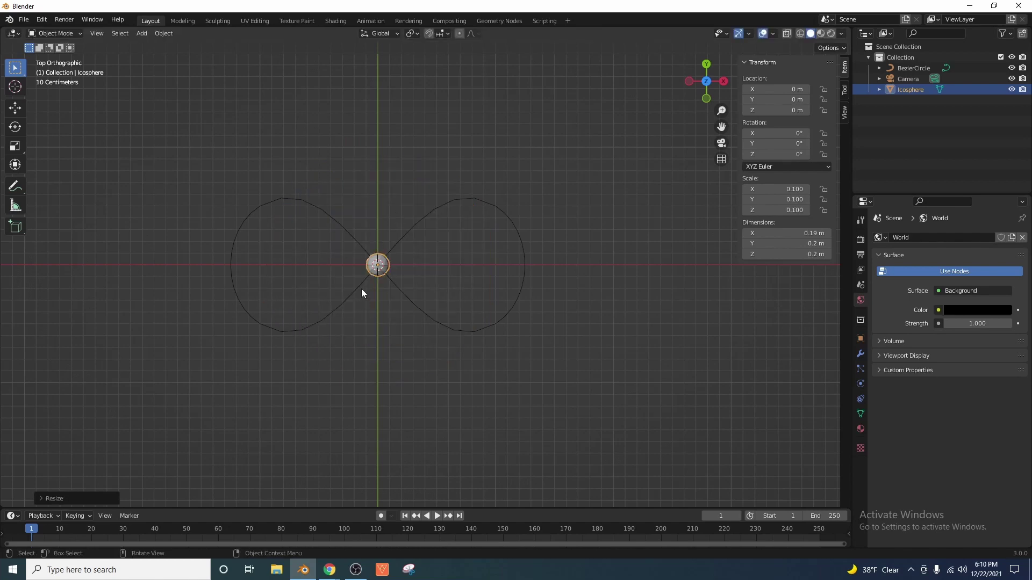
pyautogui.scroll(5, 366, 277)
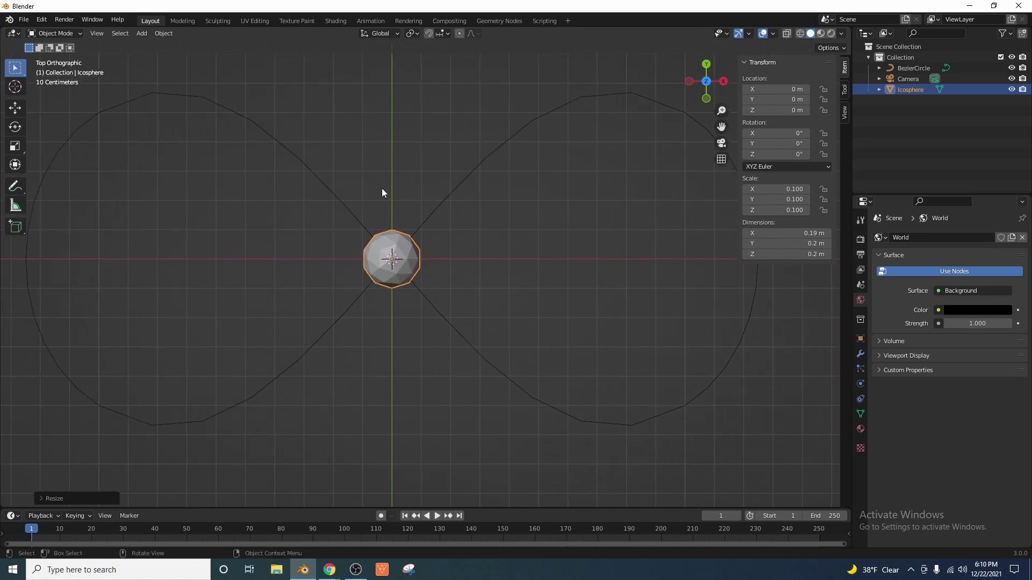
# Give the icosphere a Subdivision Surface modifier (Ctrl+2) and Shade Smooth for a round ball
pyautogui.hotkey('ctrl', '2')
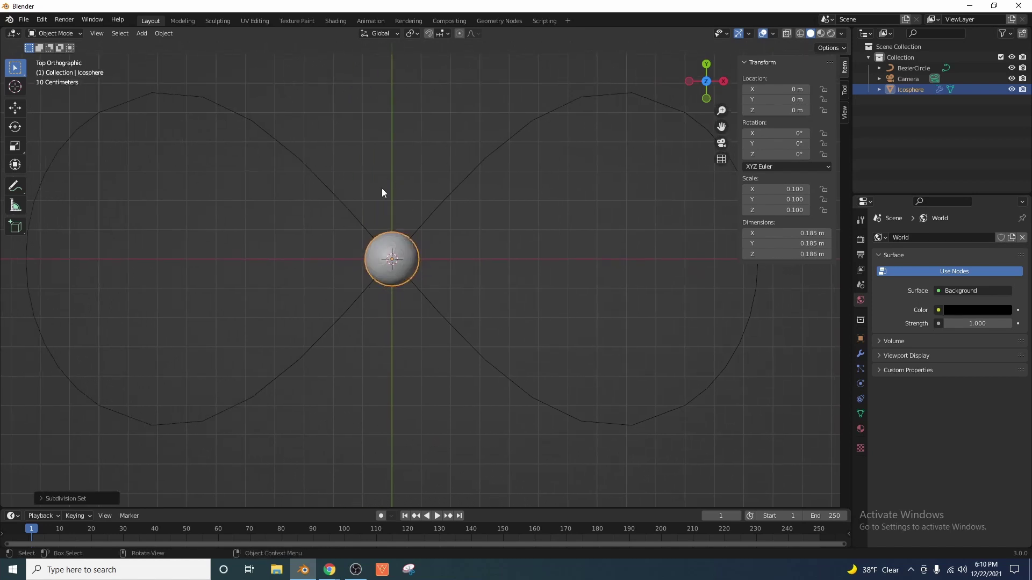
pyautogui.scroll(6, 355, 236)
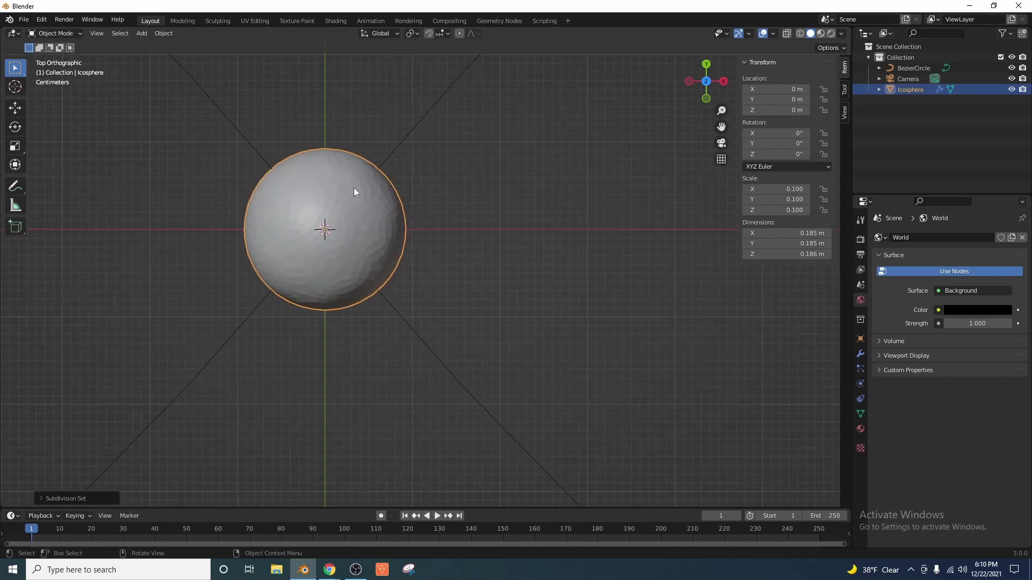
pyautogui.rightClick(353, 189)
pyautogui.click(328, 188)
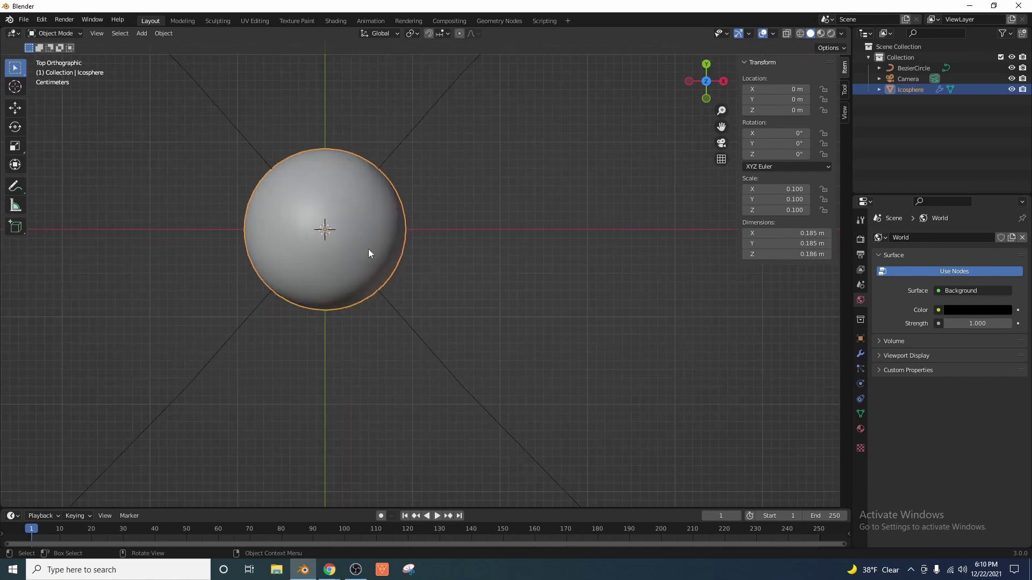
pyautogui.hotkey('alt', 'Tab')
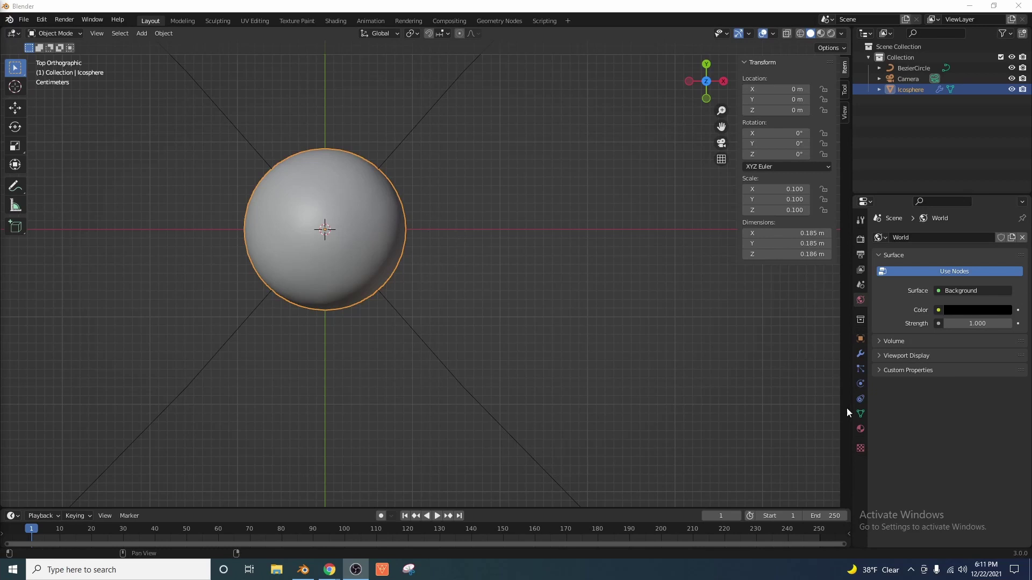
# Add a Follow Path constraint to the Icosphere with the BezierCircle as its target
pyautogui.click(860, 400)
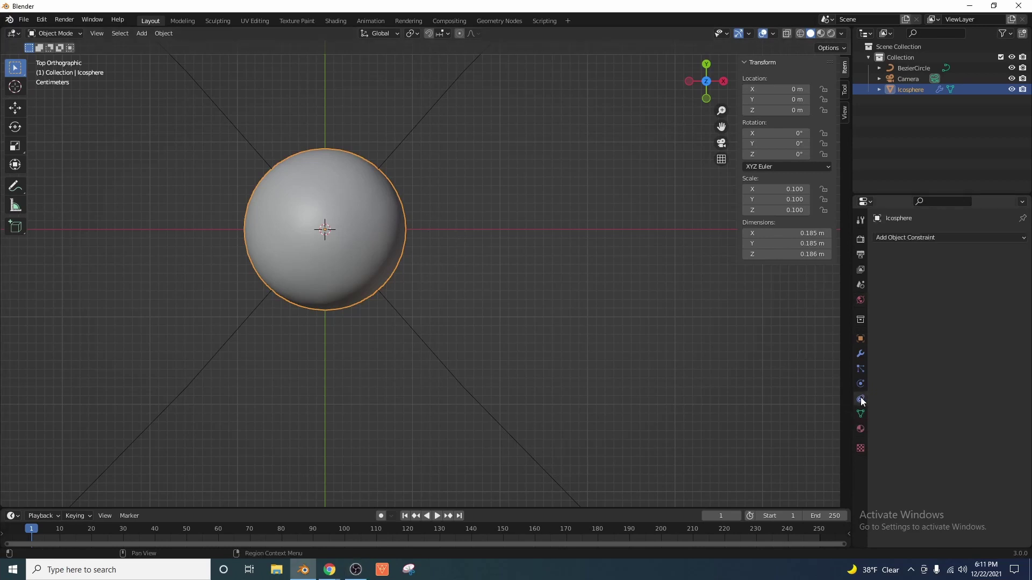
pyautogui.click(933, 238)
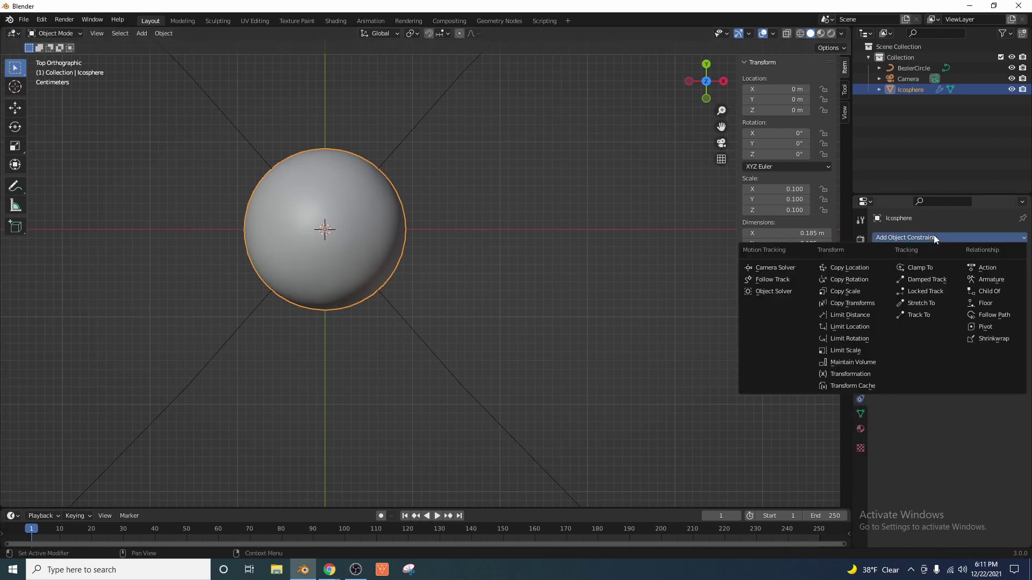
pyautogui.click(1004, 317)
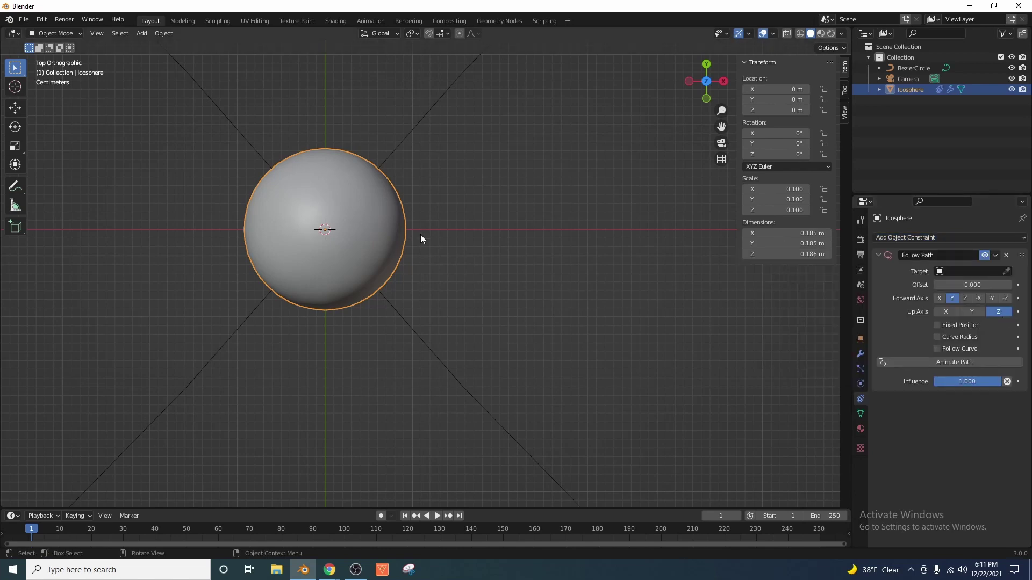
pyautogui.scroll(-8, 418, 234)
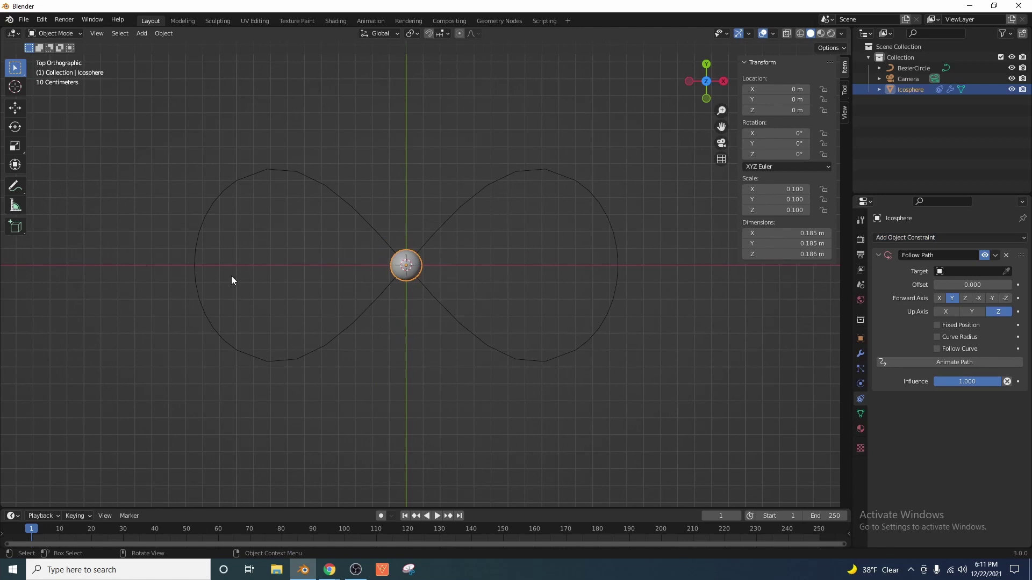
pyautogui.click(1007, 274)
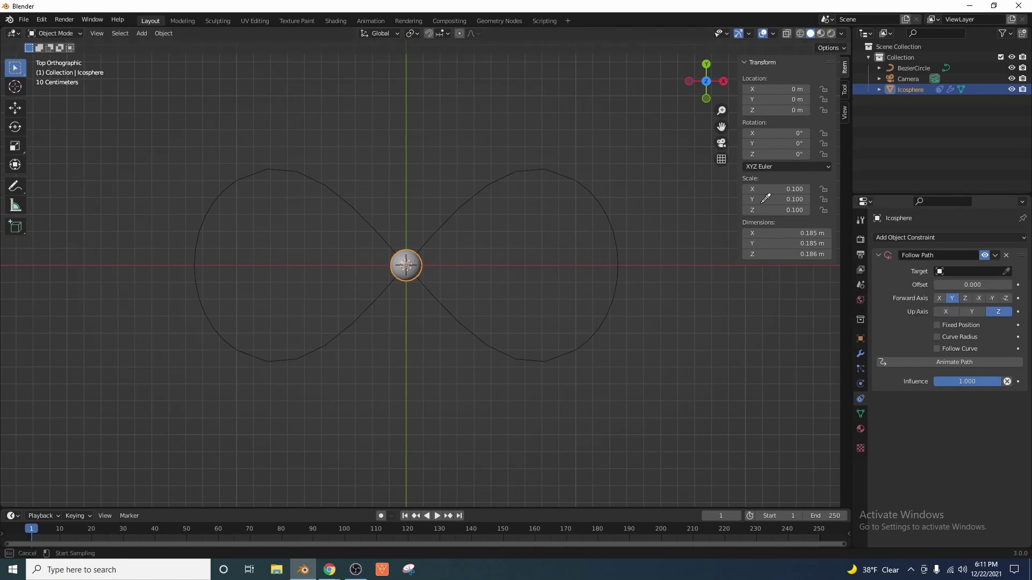
pyautogui.click(544, 168)
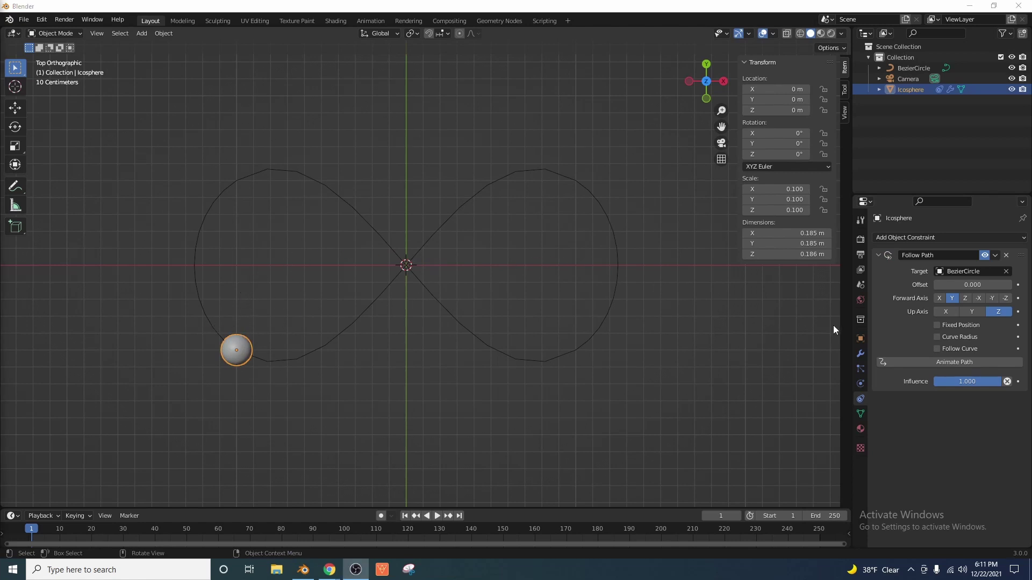
# Play the animation to check the ball circling the figure-eight, then stop playback
pyautogui.click(924, 362)
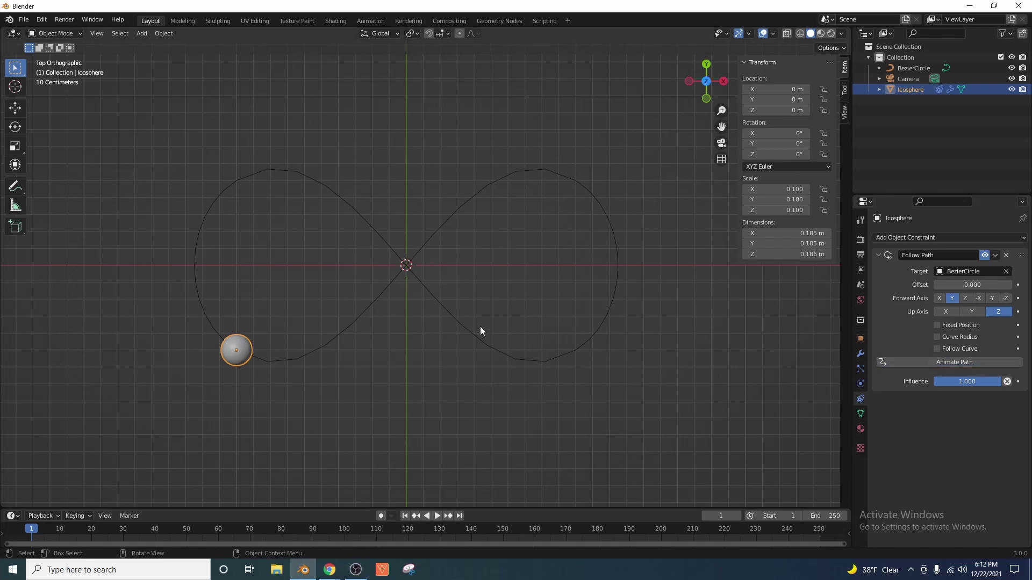
pyautogui.press('space')
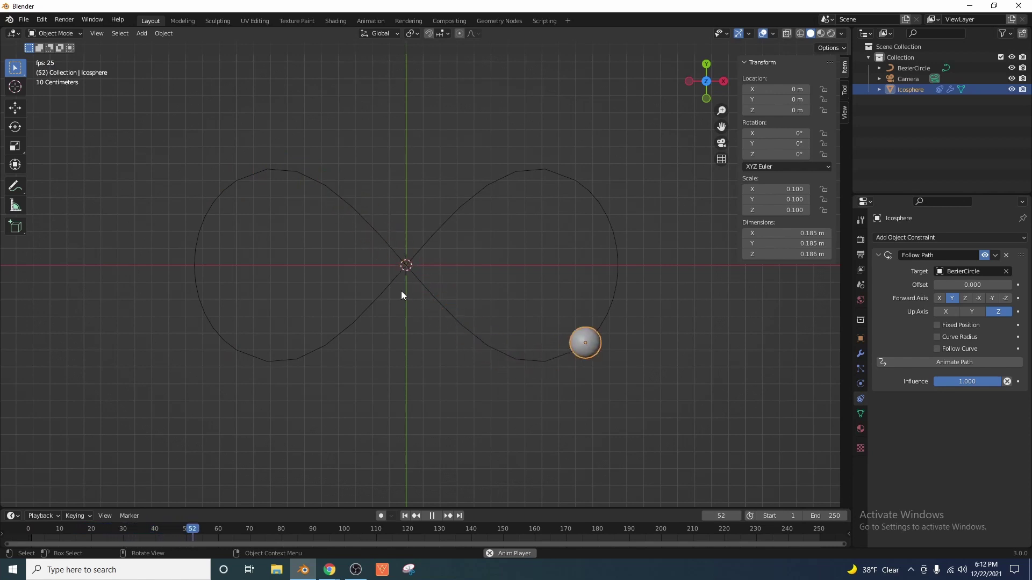
pyautogui.press('Escape')
pyautogui.click(391, 250)
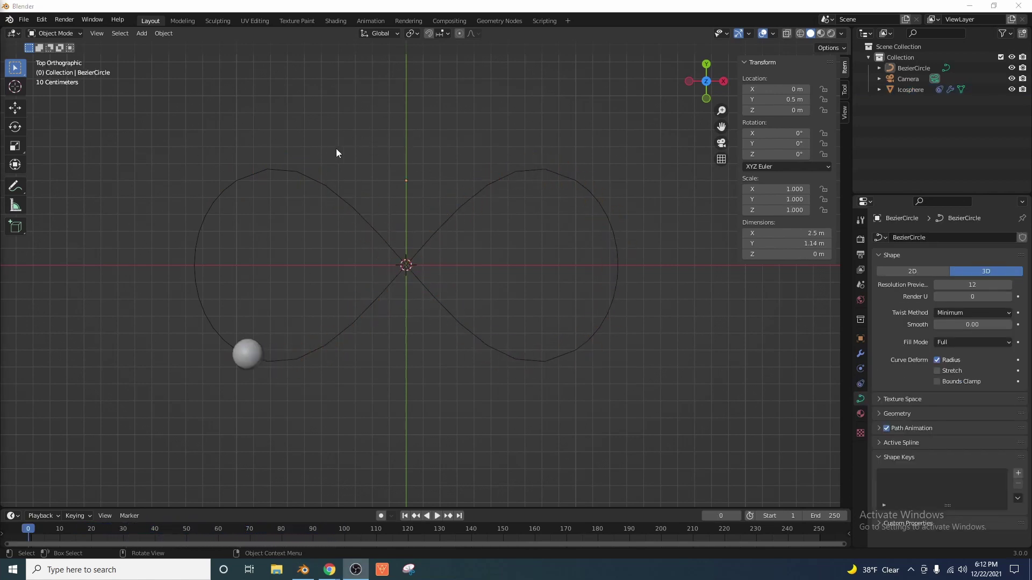
# Select the BezierCircle and check its Path Animation length of 100 frames
pyautogui.click(299, 174)
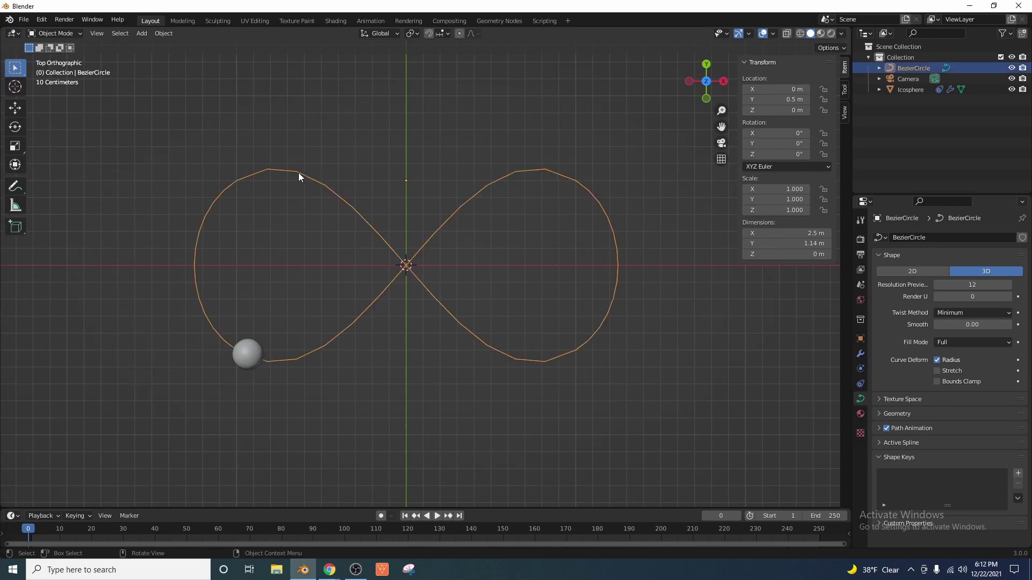
pyautogui.click(860, 384)
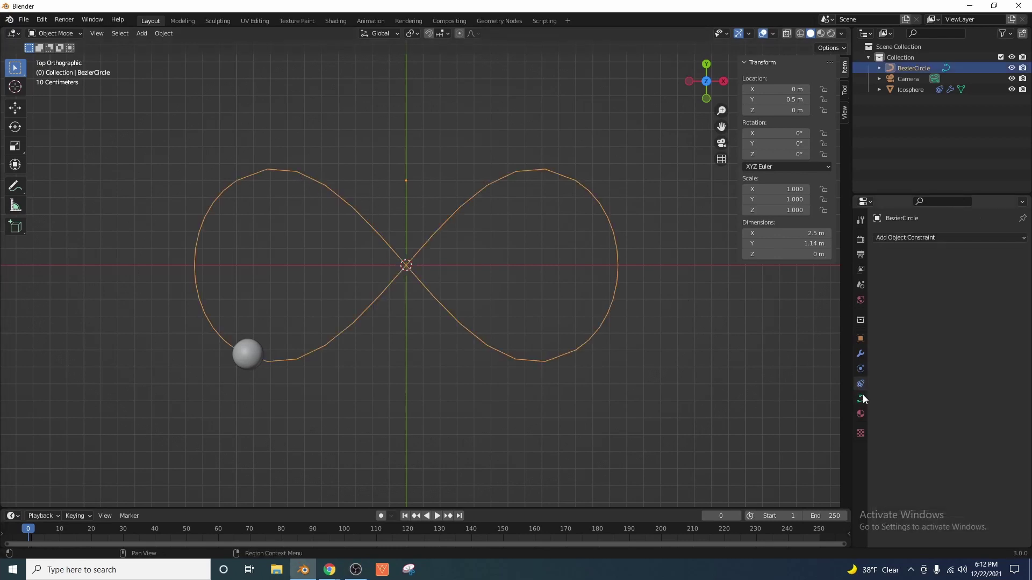
pyautogui.click(861, 400)
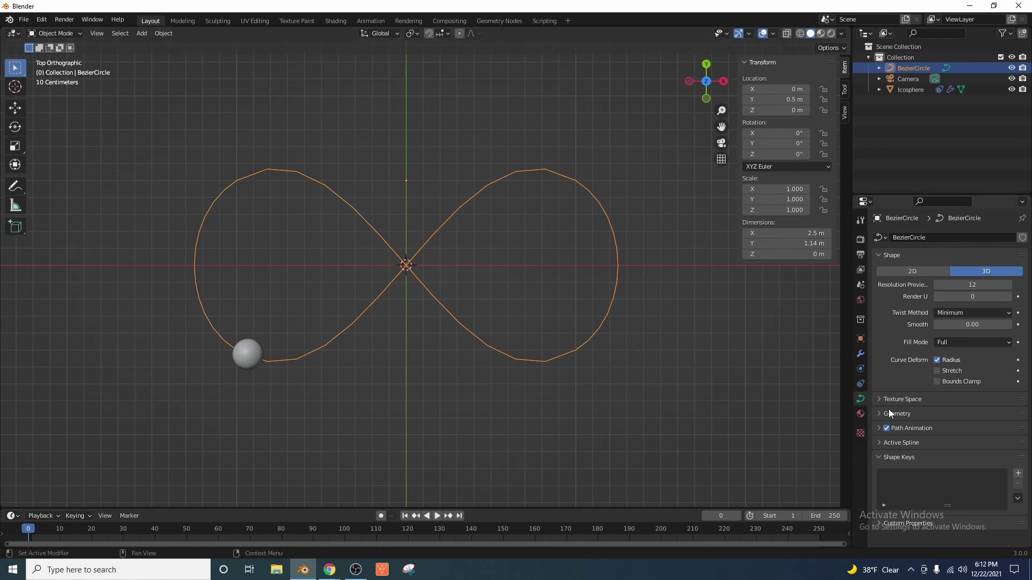
pyautogui.click(879, 430)
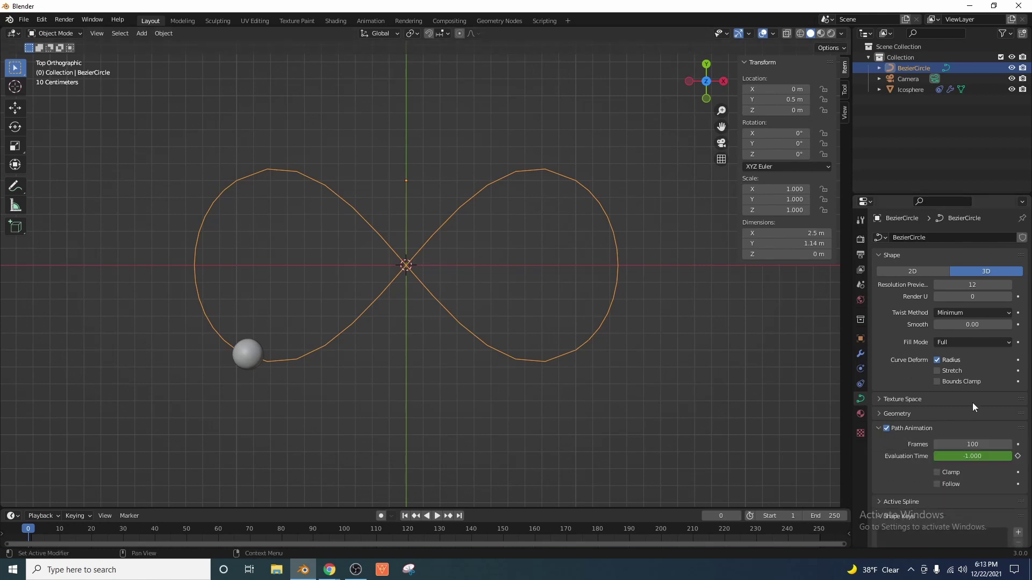
pyautogui.scroll(-2, 907, 388)
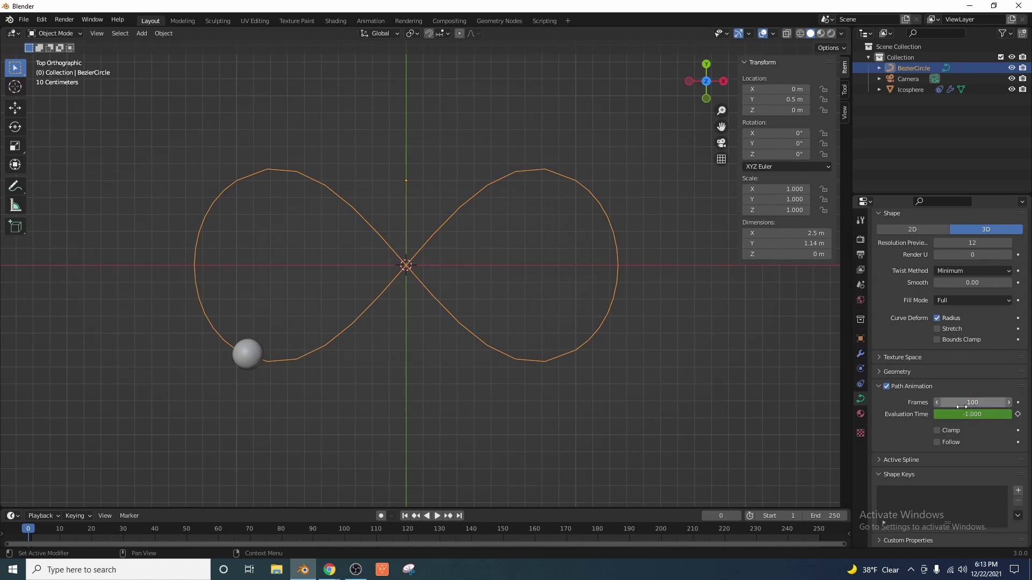
# Set the scene's Frame End to 100, enlarge the timeline and play the loop
pyautogui.click(860, 255)
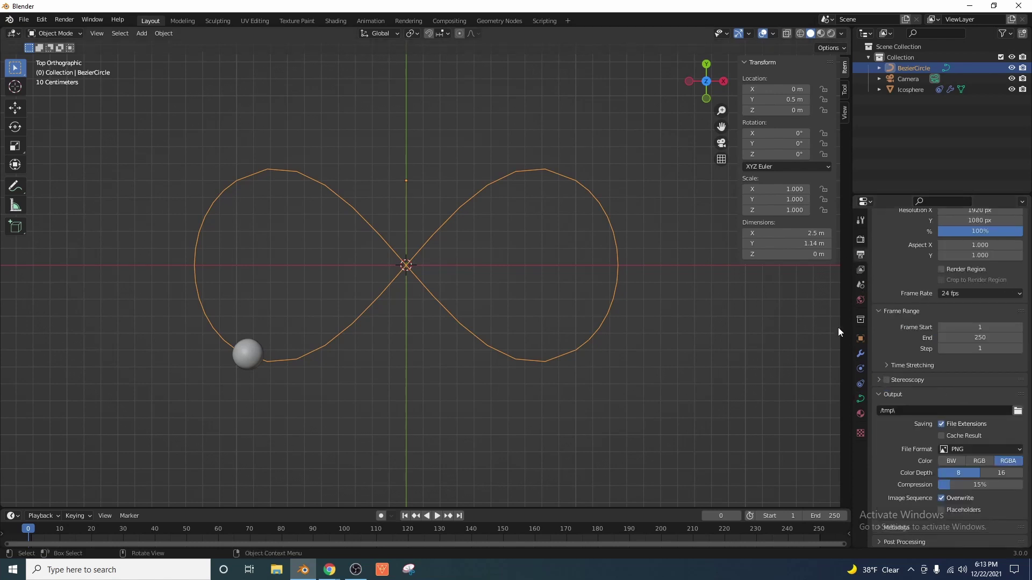
pyautogui.click(982, 338)
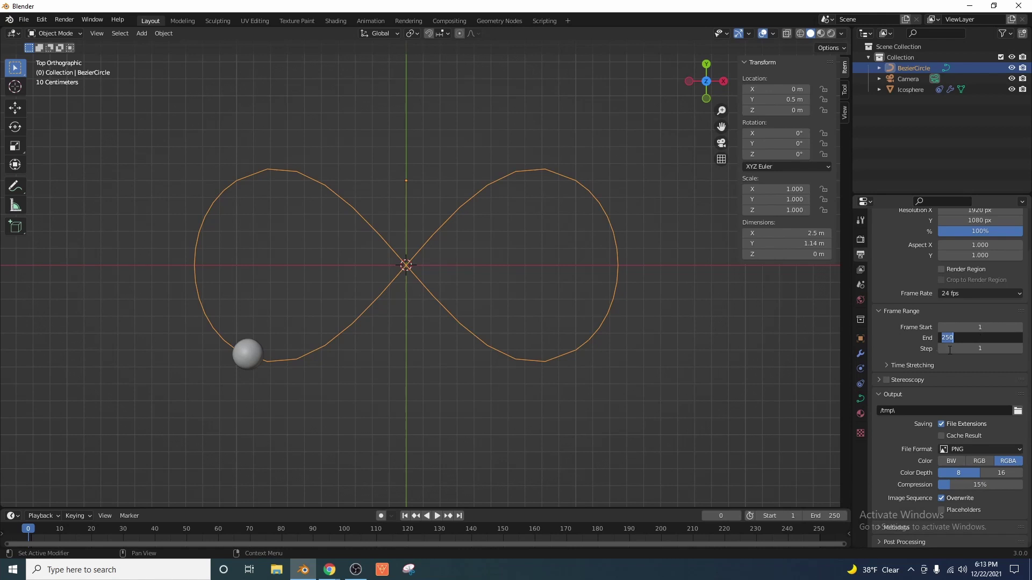
pyautogui.write('100')
pyautogui.press('Return')
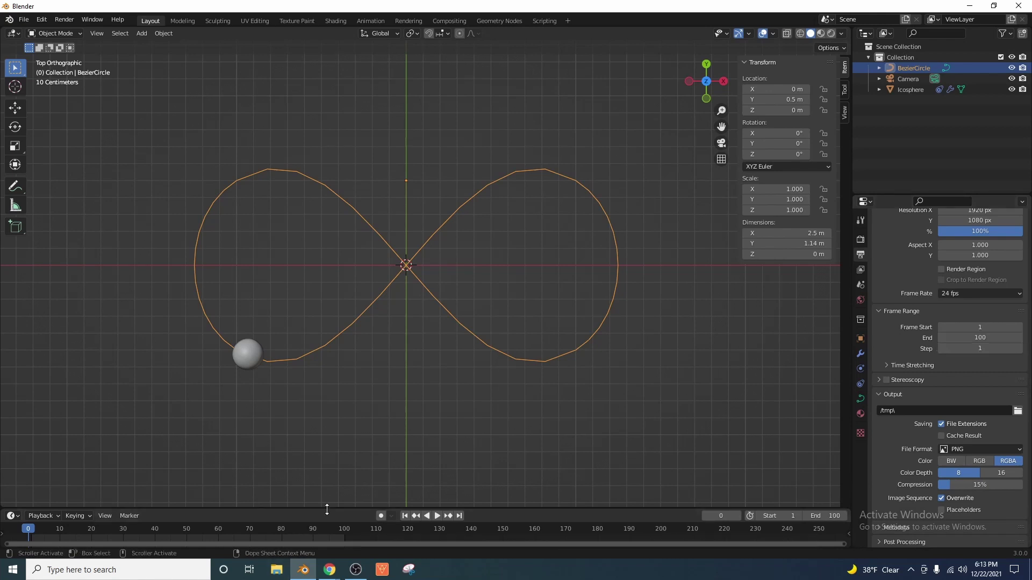
pyautogui.moveTo(327, 509); pyautogui.dragTo(304, 378)
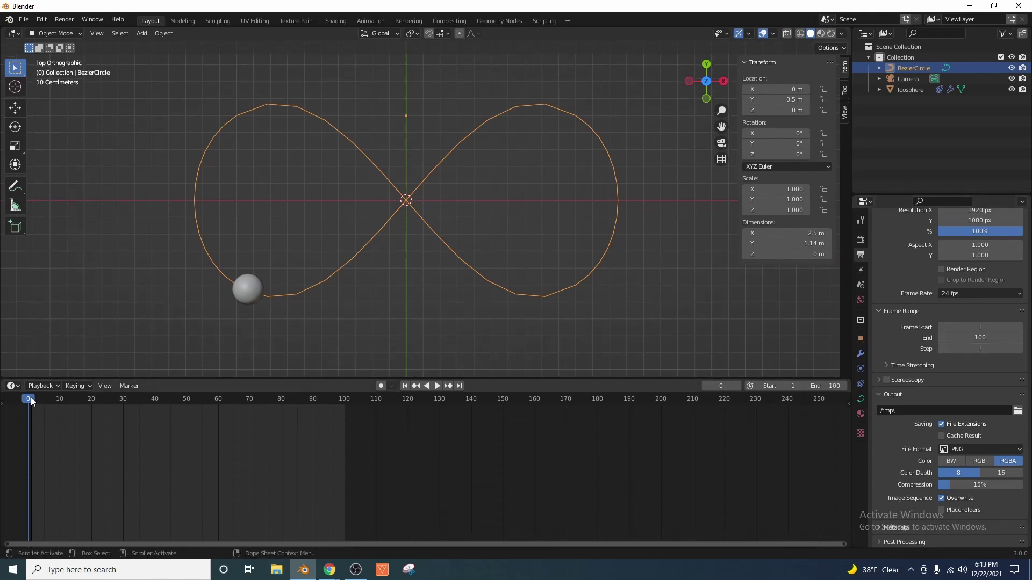
pyautogui.press('space')
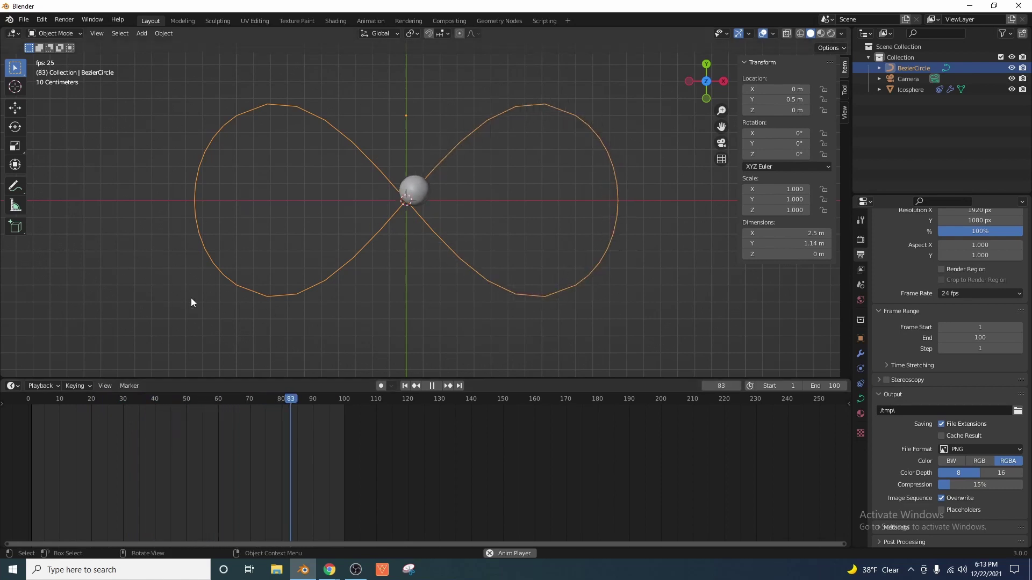
pyautogui.press('space')
pyautogui.scroll(-2, 199, 225)
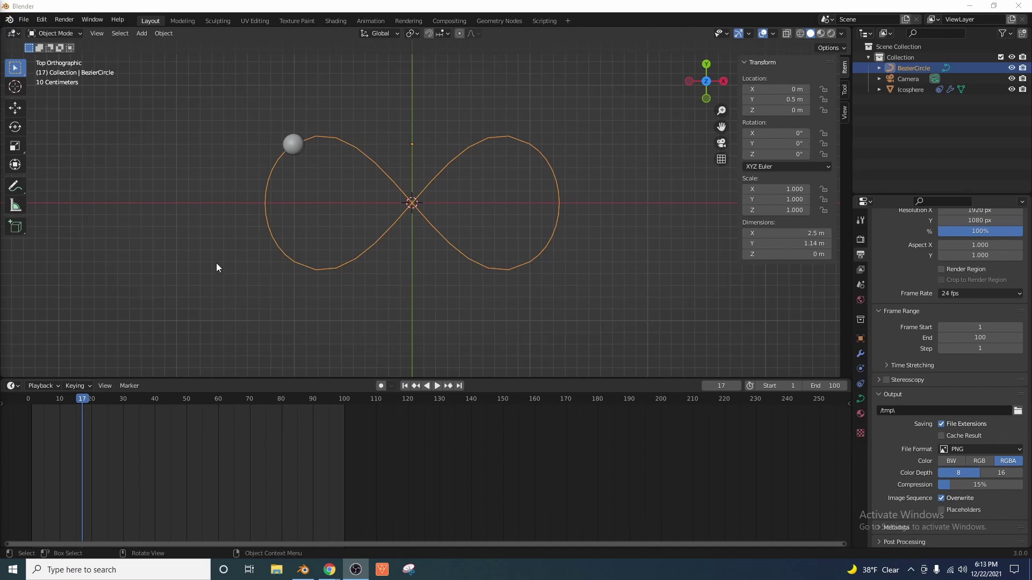
# Place the camera at location 0, 0, 4 m with all rotations zeroed
pyautogui.hotkey('ctrl', 'z')
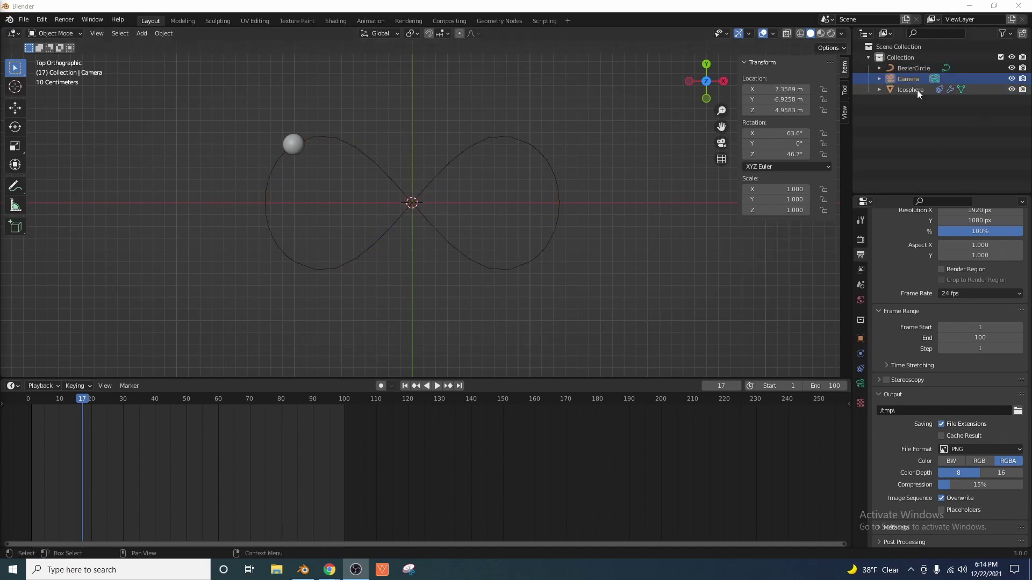
pyautogui.click(770, 90)
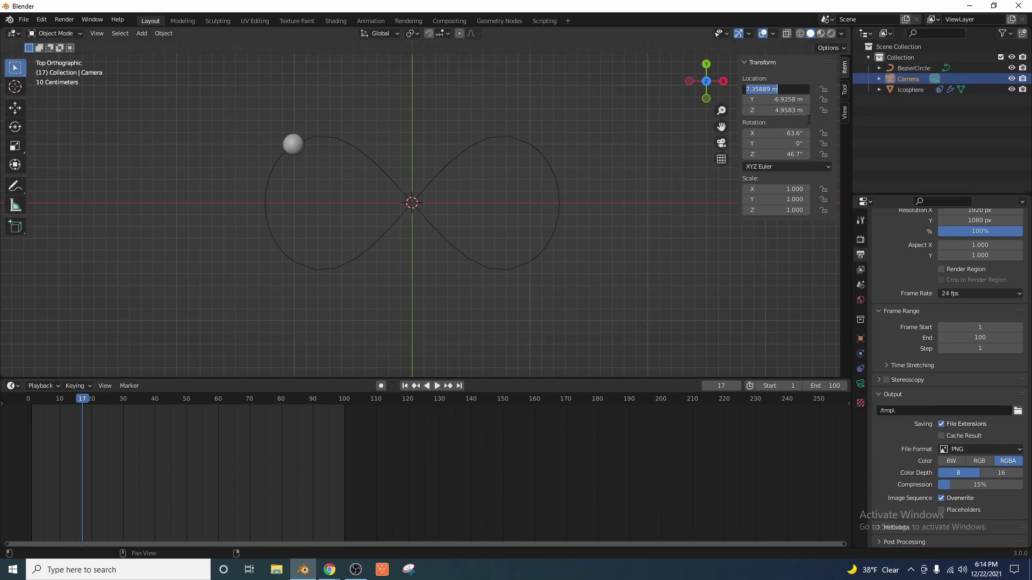
pyautogui.press('0')
pyautogui.press('Tab')
pyautogui.press('0')
pyautogui.press('Tab')
pyautogui.press('0')
pyautogui.press('Tab')
pyautogui.press('0')
pyautogui.press('Tab')
pyautogui.press('Tab')
pyautogui.press('0')
pyautogui.press('Return')
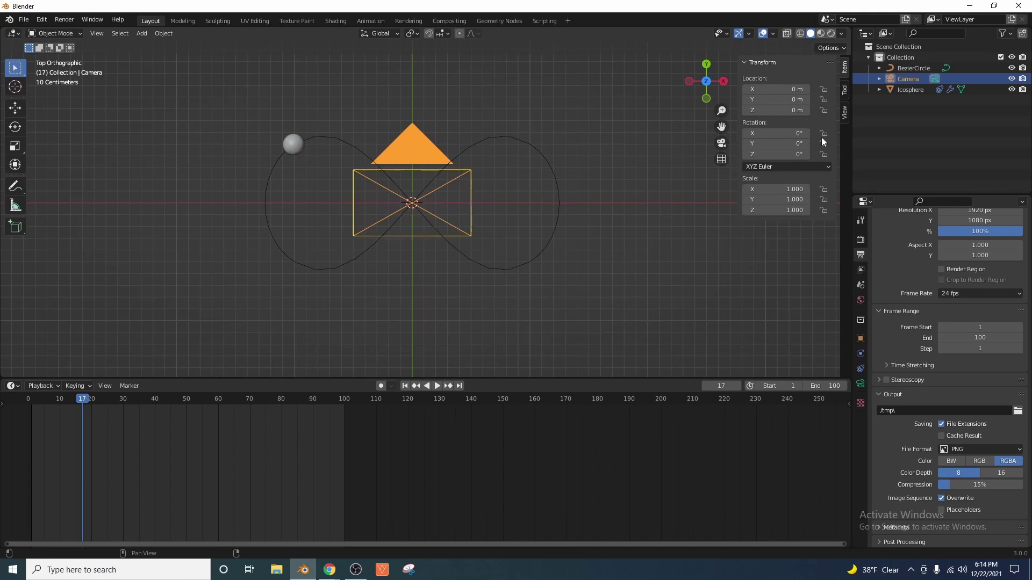
pyautogui.click(789, 109)
pyautogui.write('4')
pyautogui.press('Return')
# View the scene through the active camera and play the animation from frame 1
pyautogui.click(97, 34)
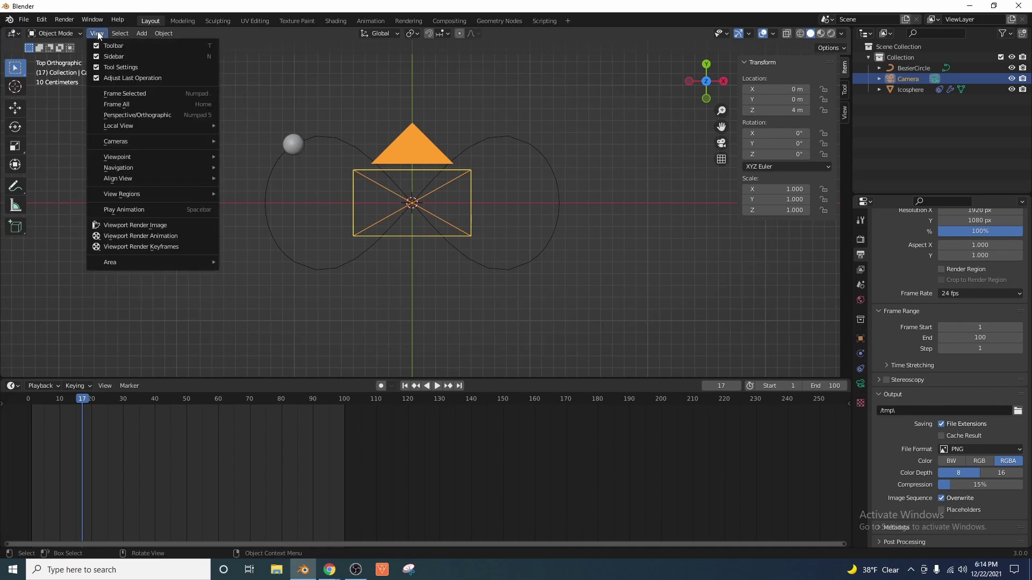
pyautogui.moveTo(156, 143)
pyautogui.click(273, 155)
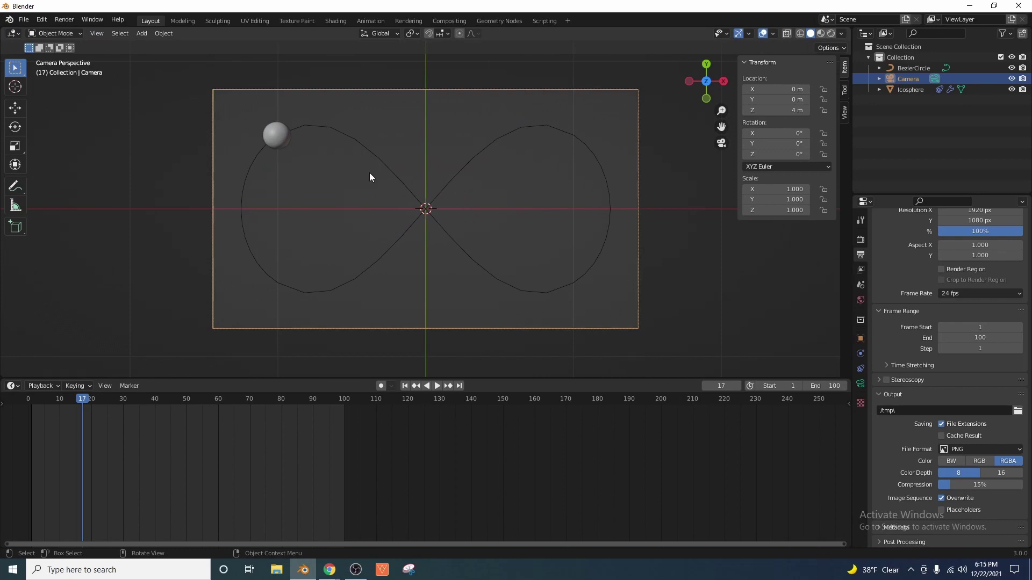
pyautogui.moveTo(86, 401); pyautogui.dragTo(31, 401)
pyautogui.press('space')
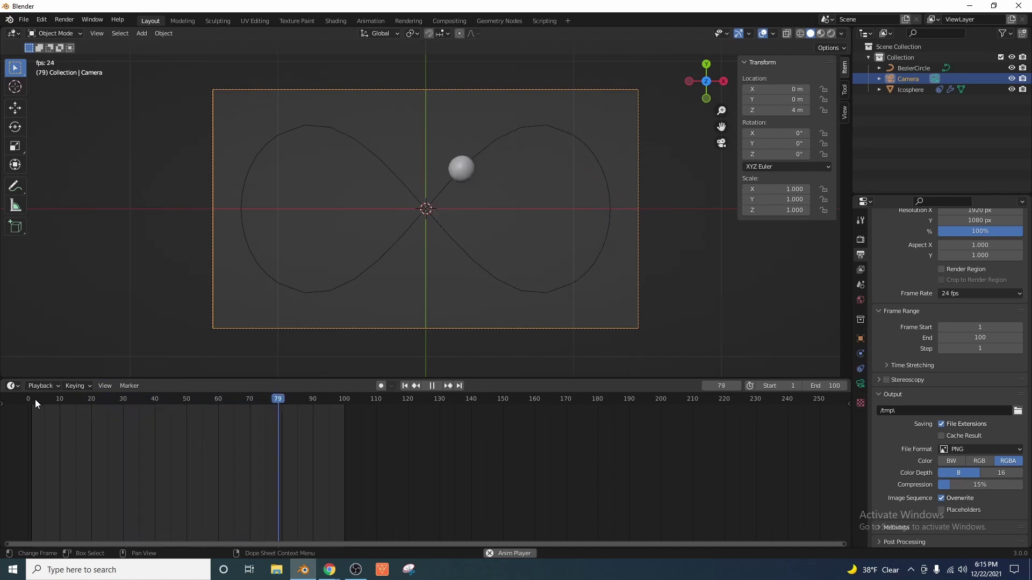
pyautogui.press('space')
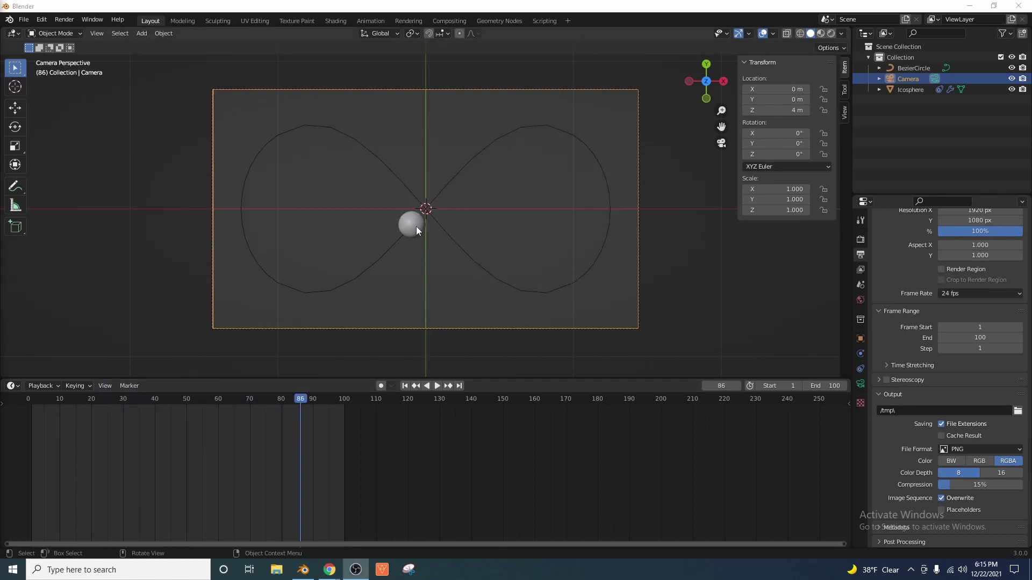
# Give the sphere a new Emission material with Strength 10, then return to frame 1
pyautogui.click(416, 227)
pyautogui.click(860, 429)
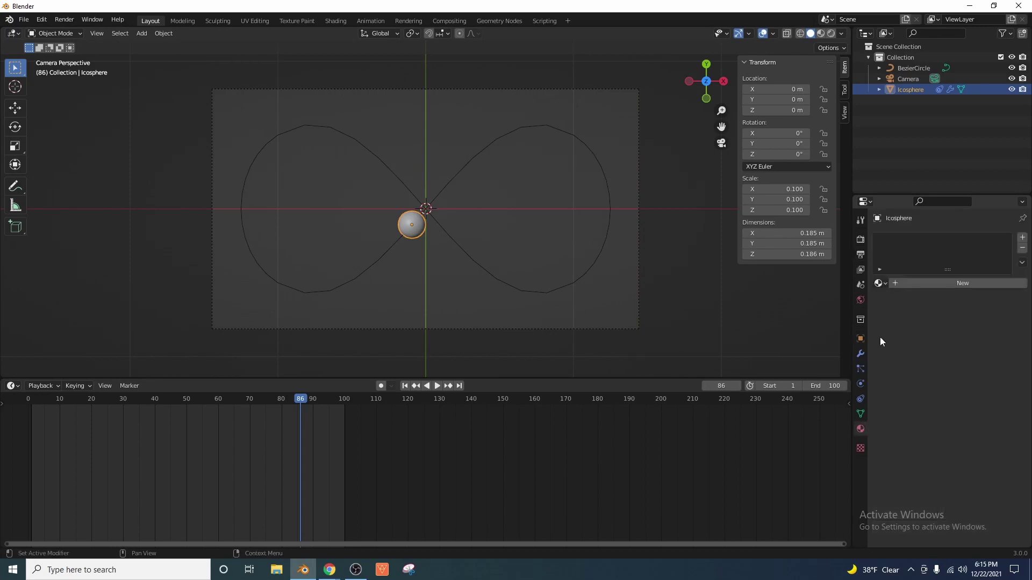
pyautogui.click(927, 283)
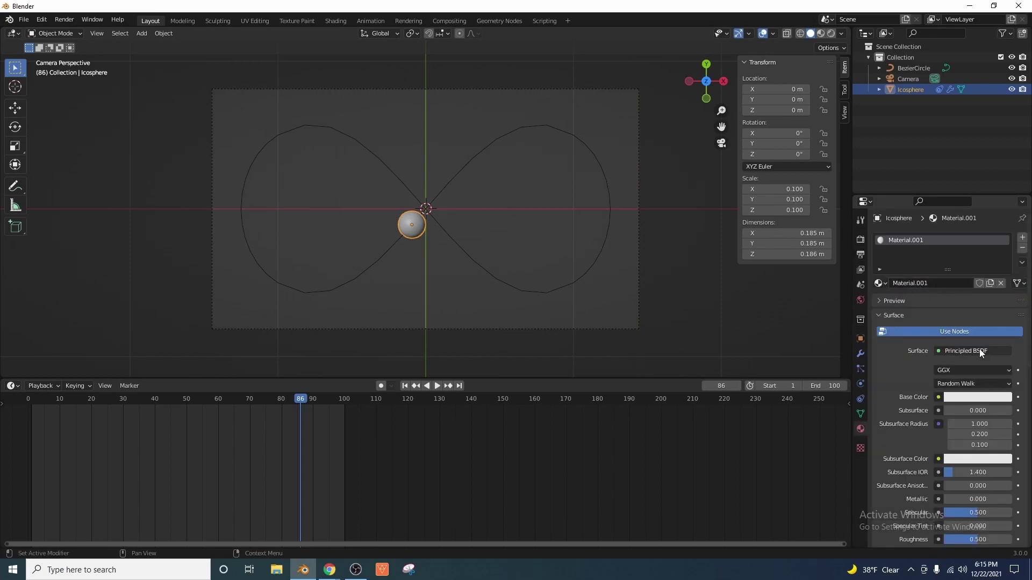
pyautogui.click(980, 352)
pyautogui.click(900, 139)
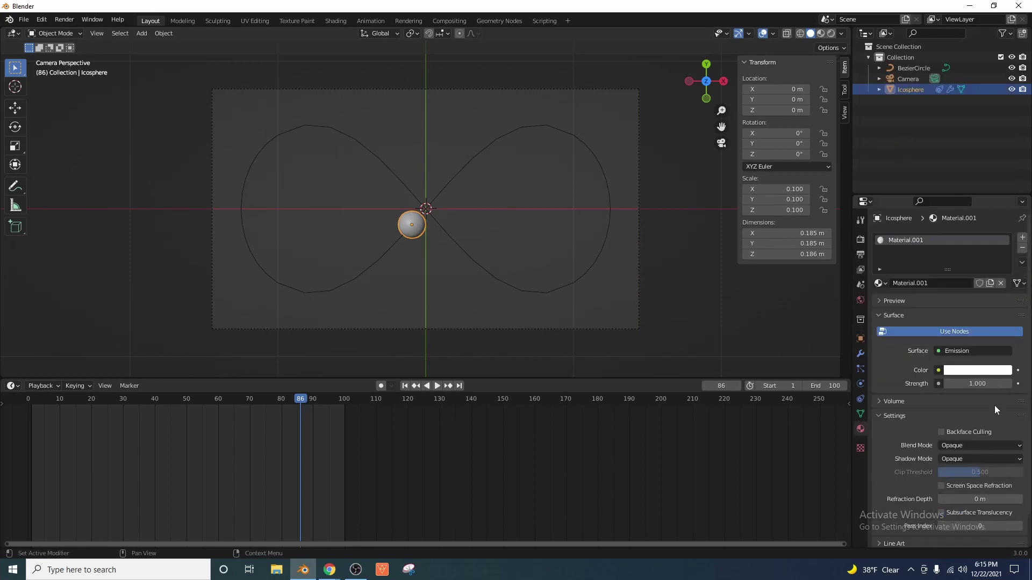
pyautogui.click(993, 385)
pyautogui.write('10')
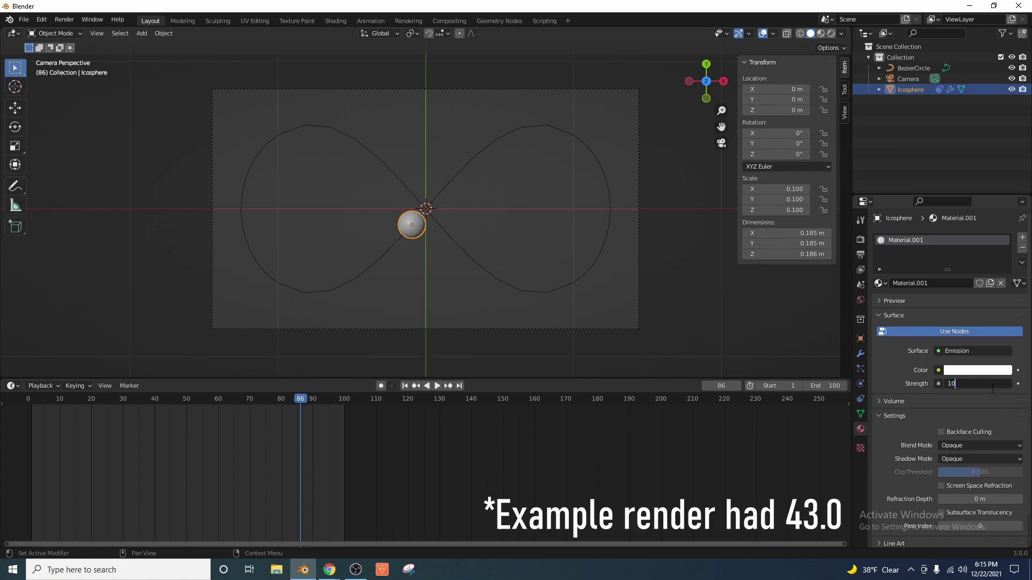
pyautogui.press('Return')
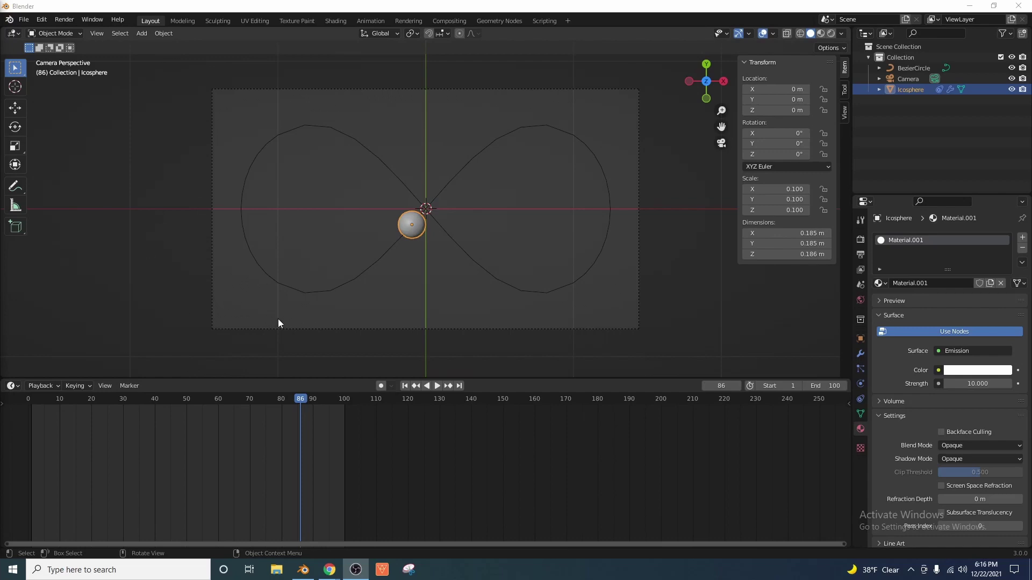
pyautogui.click(31, 400)
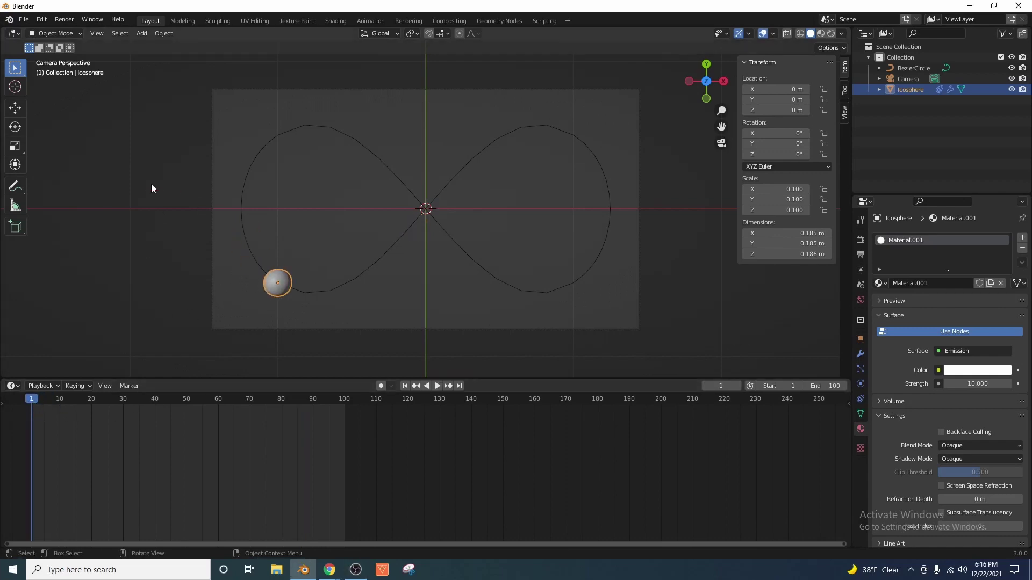
# Render frame 1 with Render Image and zoom out to see the whole result
pyautogui.click(64, 19)
pyautogui.click(75, 30)
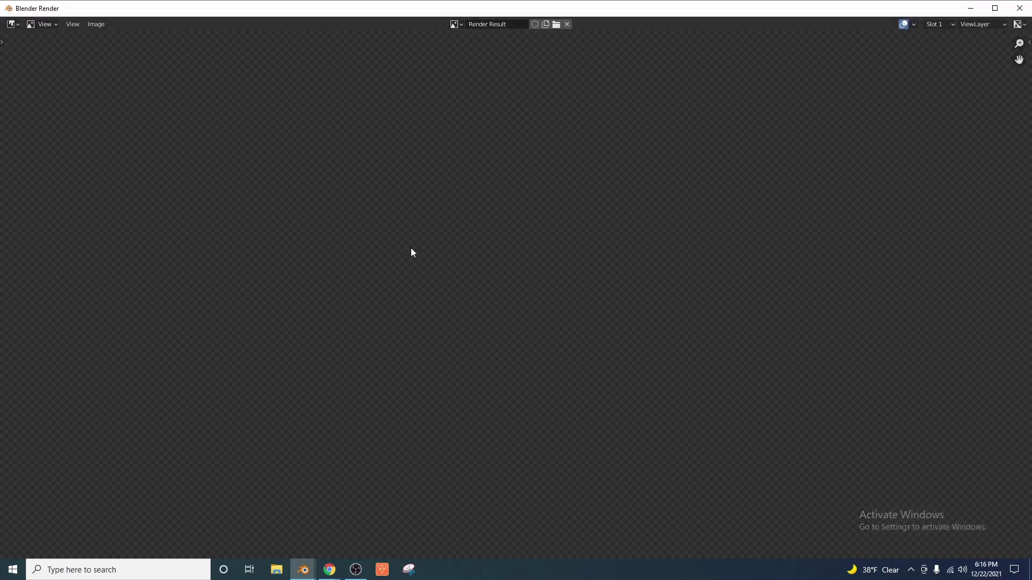
pyautogui.scroll(-2, 312, 251)
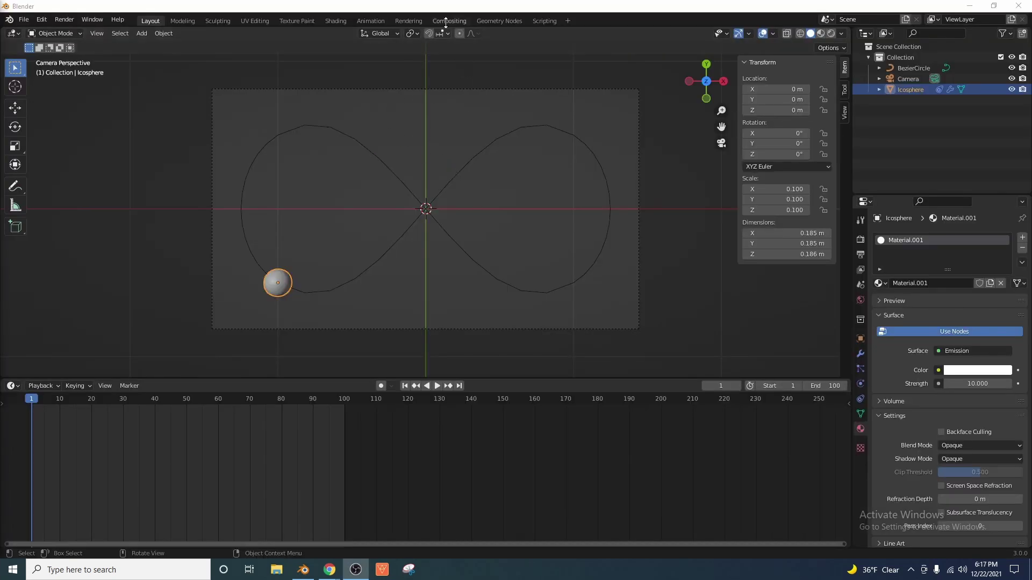
# Enable Use Nodes in Compositing and drop a Glare node between Render Layers and Composite
pyautogui.click(445, 21)
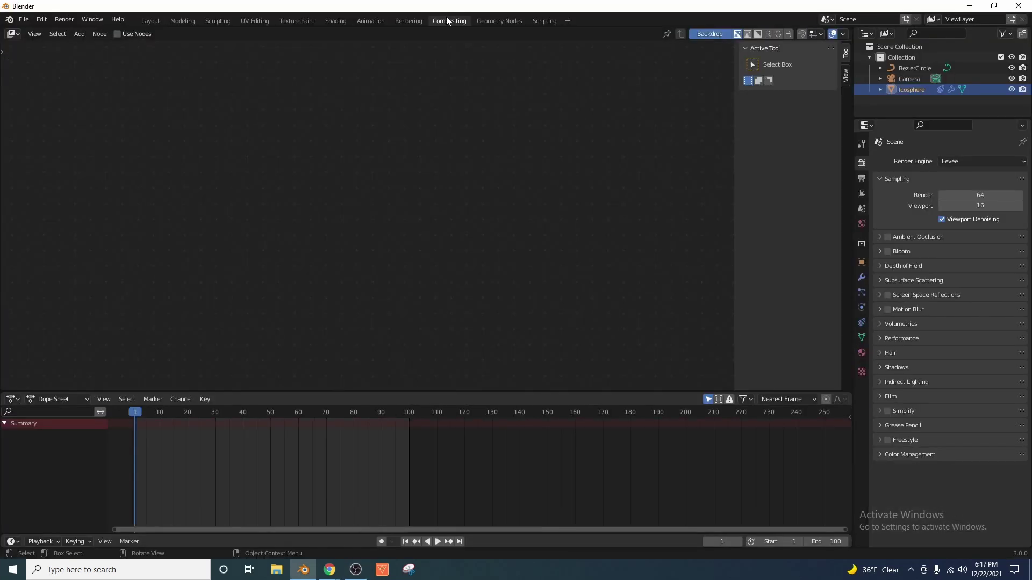
pyautogui.click(118, 33)
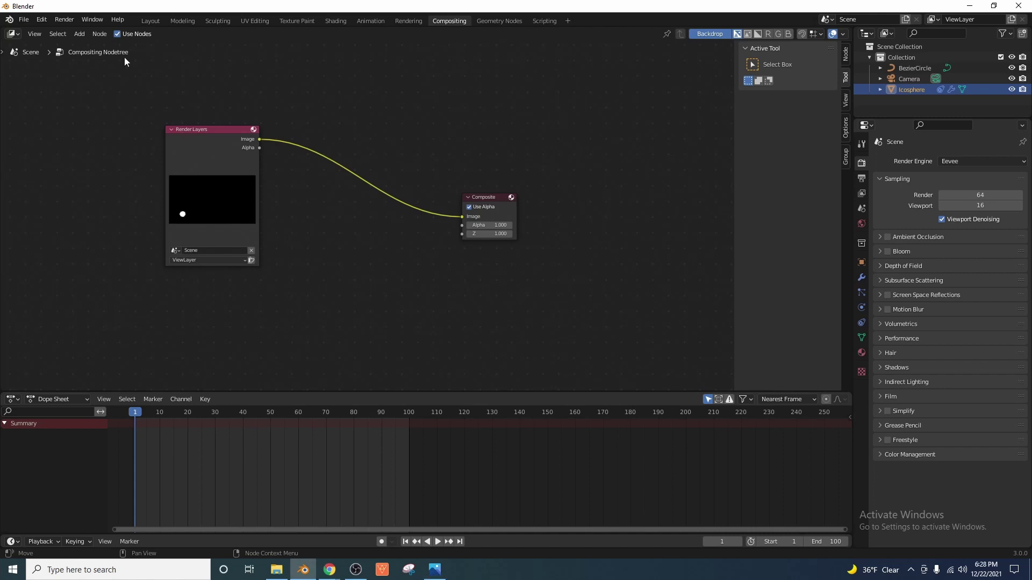
pyautogui.click(79, 33)
pyautogui.click(99, 44)
pyautogui.write('glare')
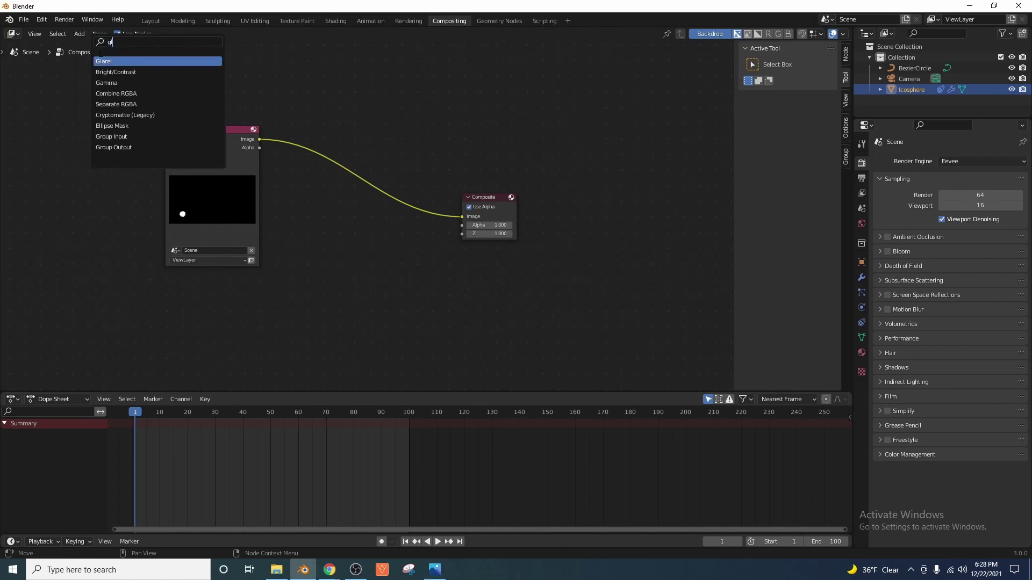
pyautogui.press('Return')
pyautogui.click(479, 79)
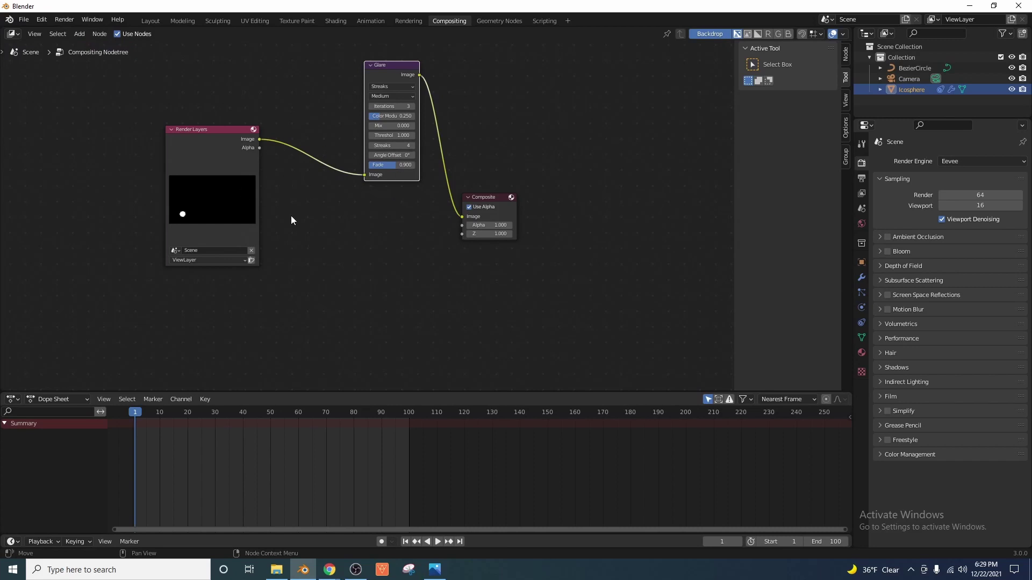
pyautogui.moveTo(388, 66); pyautogui.dragTo(335, 99)
pyautogui.moveTo(204, 129); pyautogui.dragTo(111, 87)
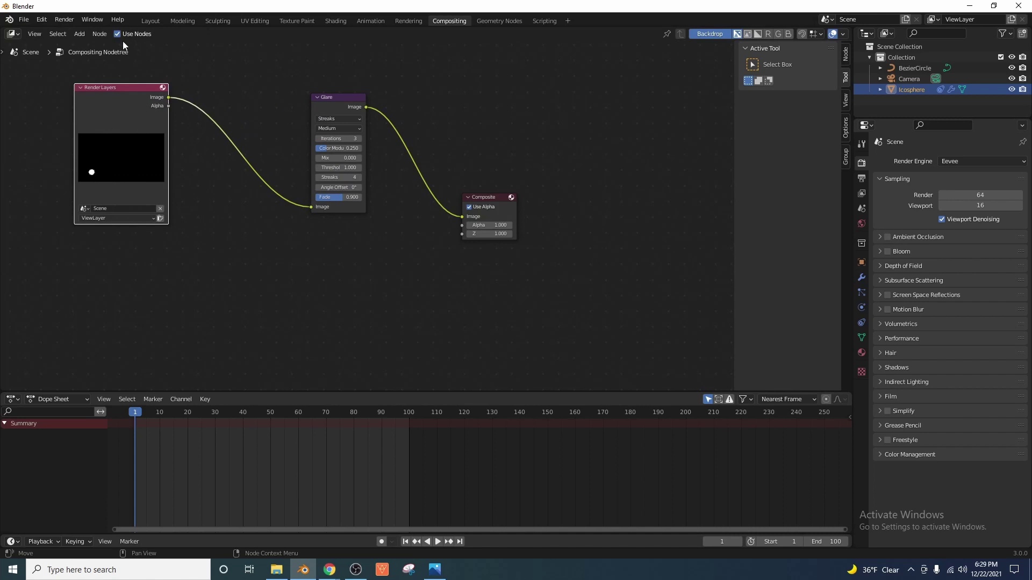
# Add two Mix nodes side by side below the Glare node
pyautogui.click(88, 34)
pyautogui.moveTo(136, 62)
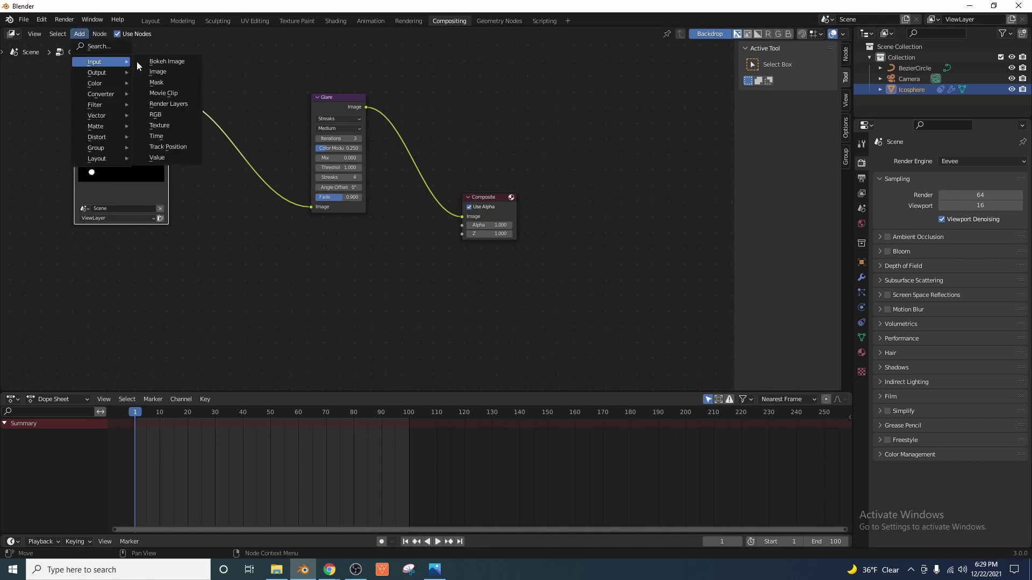
pyautogui.click(96, 46)
pyautogui.write('mix')
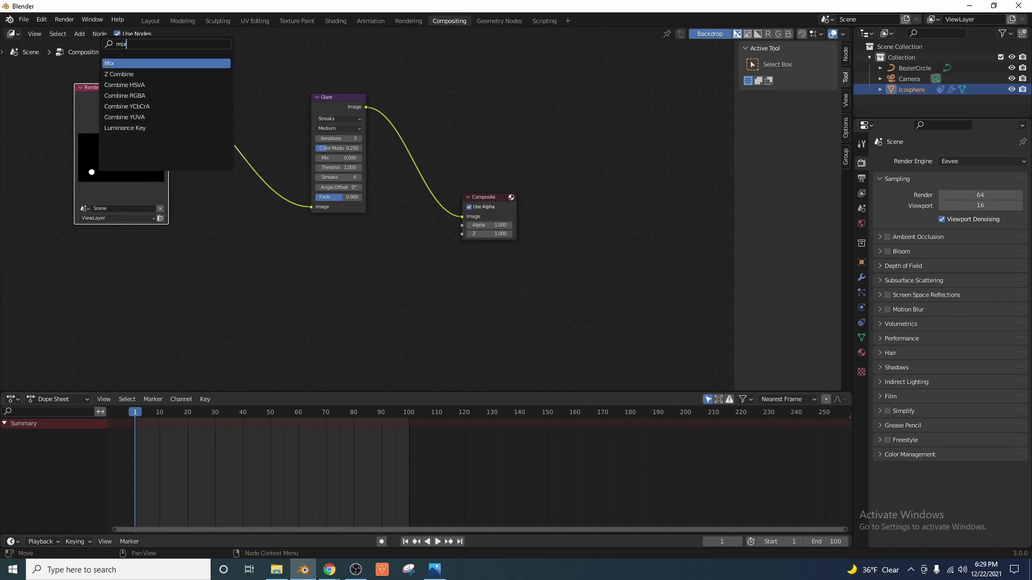
pyautogui.press('Return')
pyautogui.click(344, 268)
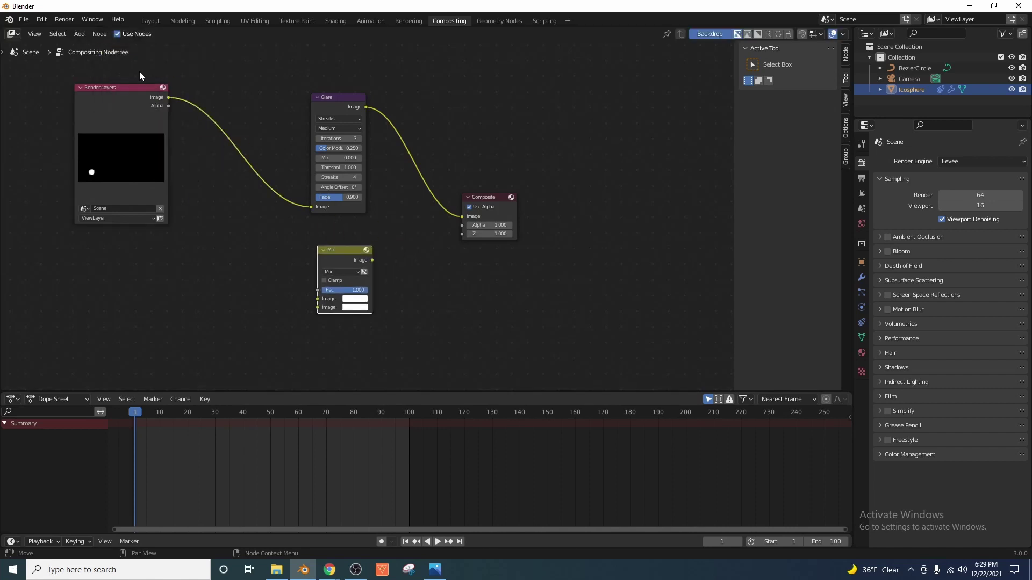
pyautogui.click(79, 33)
pyautogui.write('mix')
pyautogui.press('Return')
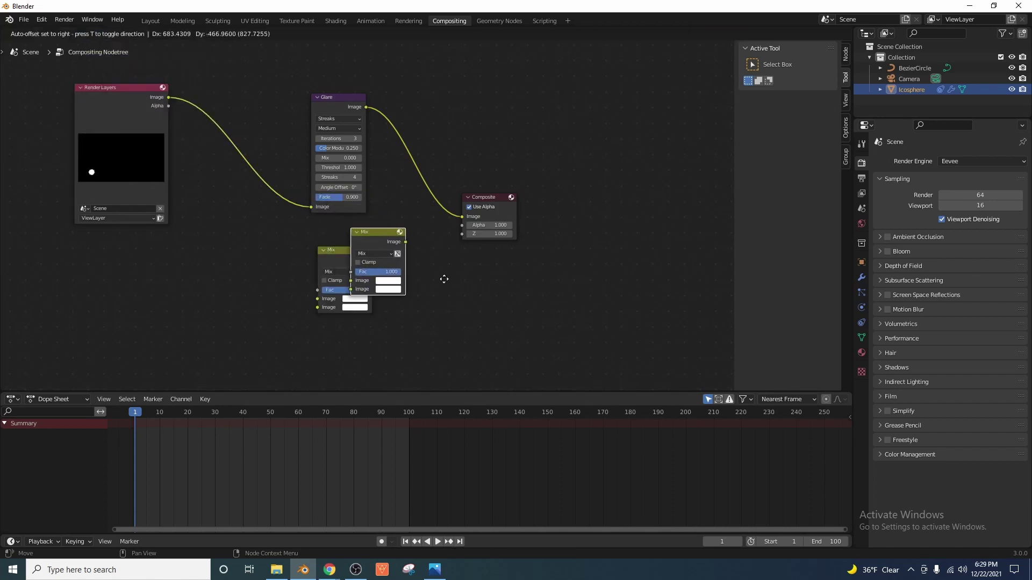
pyautogui.click(461, 265)
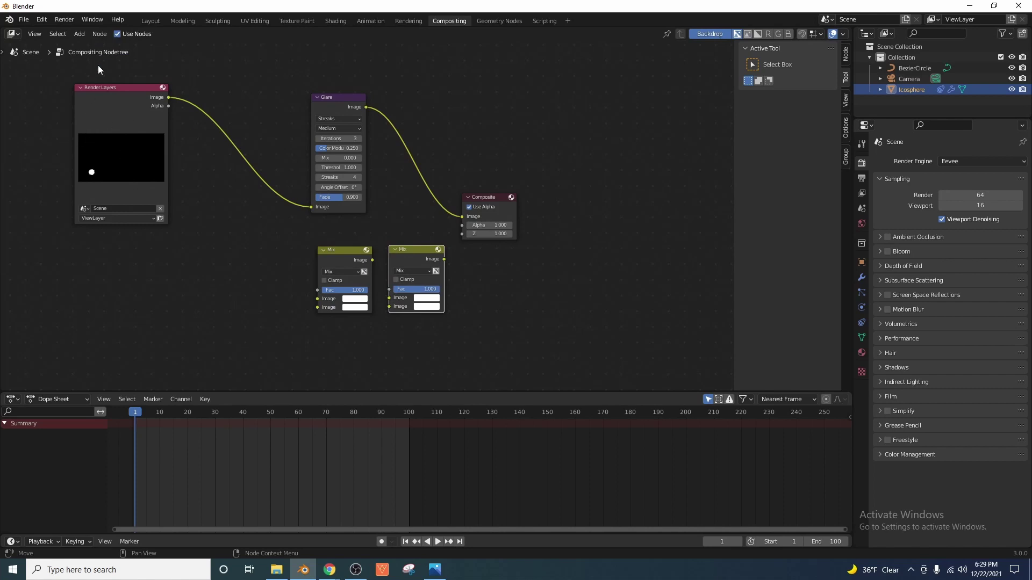
# Add a Viewer node right of the Mix nodes and a Scale node to their left
pyautogui.click(75, 34)
pyautogui.click(102, 46)
pyautogui.write('viewer')
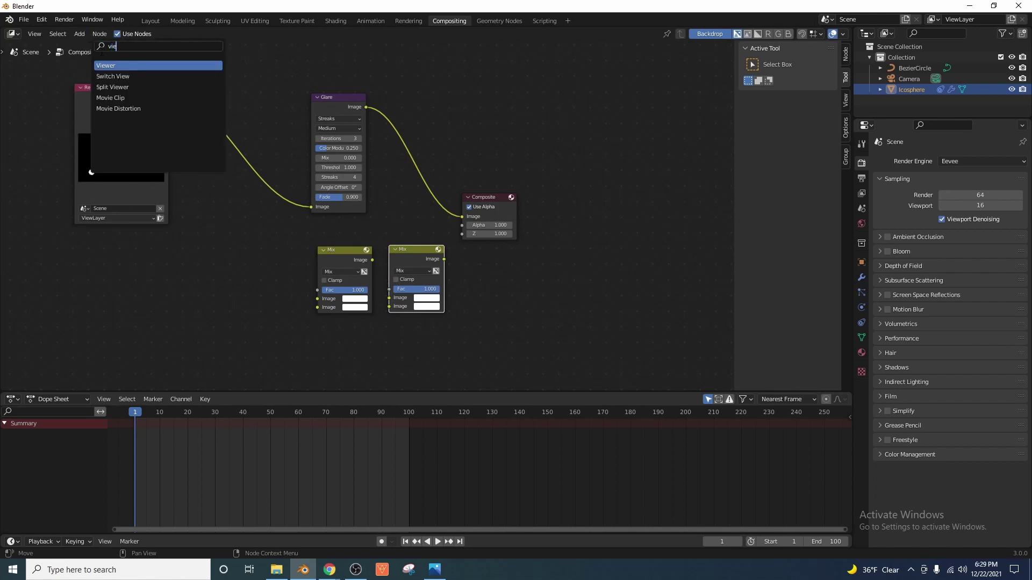
pyautogui.press('Return')
pyautogui.click(660, 345)
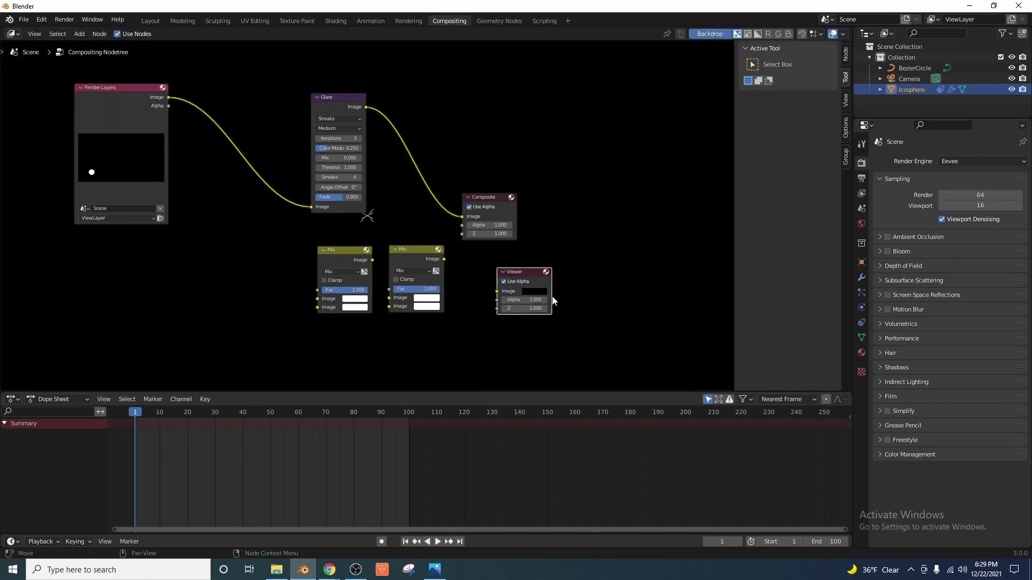
pyautogui.click(79, 33)
pyautogui.click(83, 41)
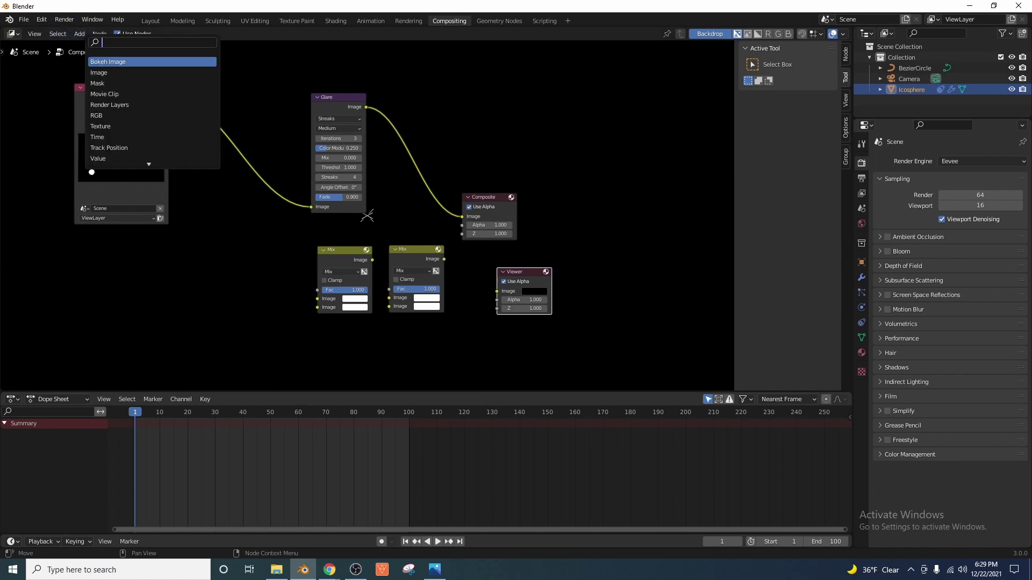
pyautogui.write('scale')
pyautogui.press('Return')
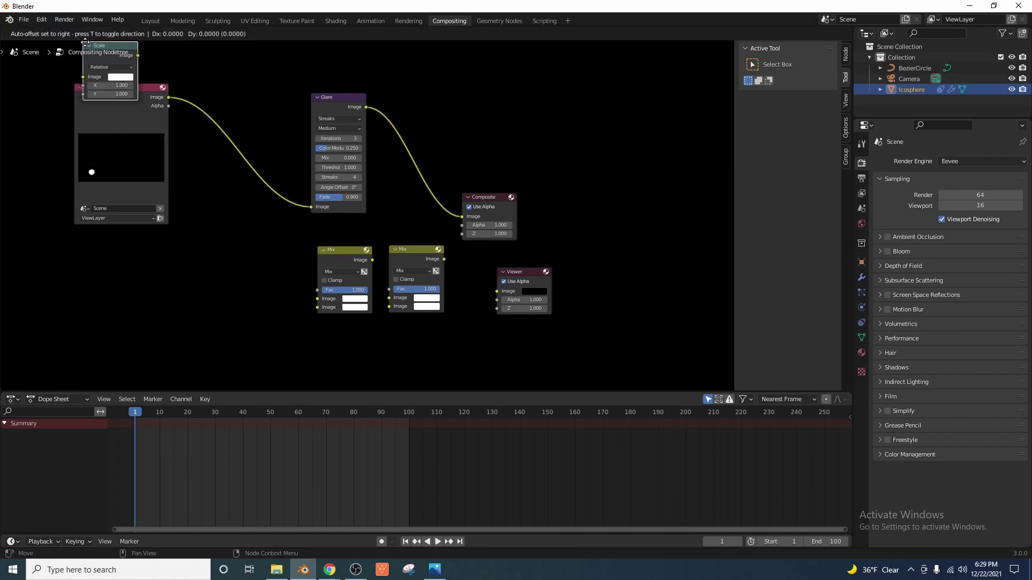
pyautogui.click(280, 312)
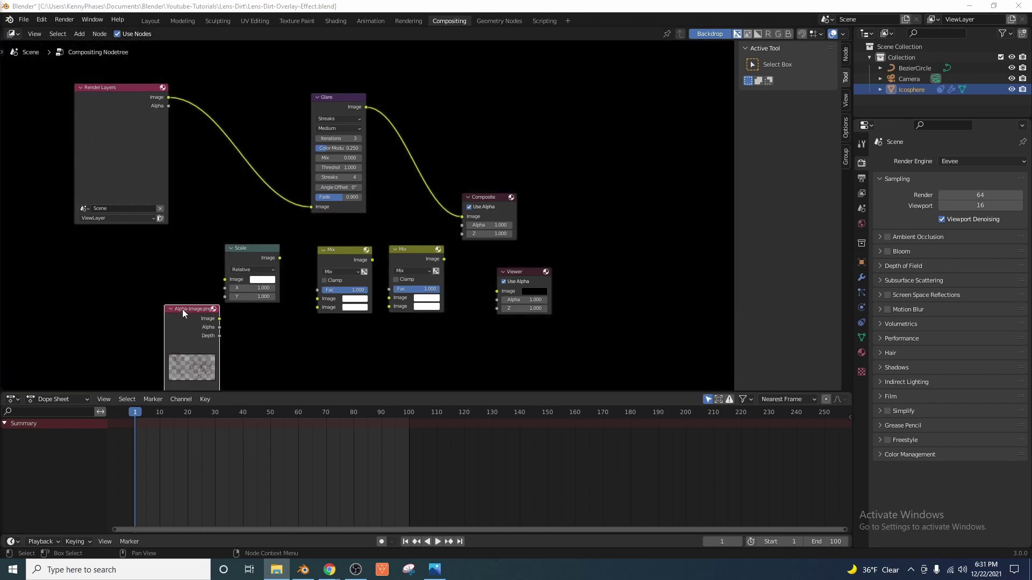
# Place the dirt image node under Render Layers and remove Glare's input and output links
pyautogui.moveTo(182, 308); pyautogui.dragTo(152, 248)
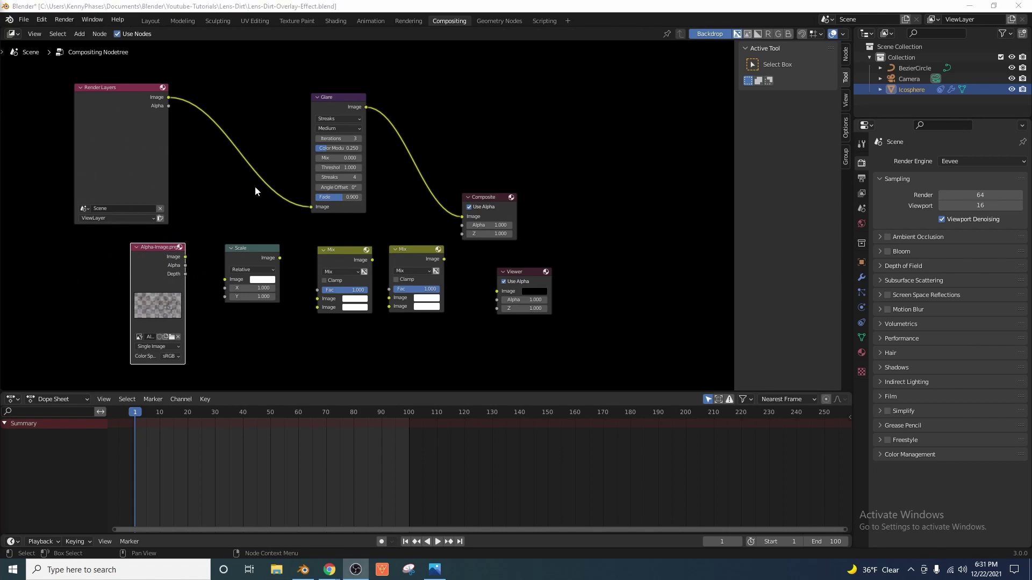
pyautogui.moveTo(310, 208); pyautogui.dragTo(249, 186)
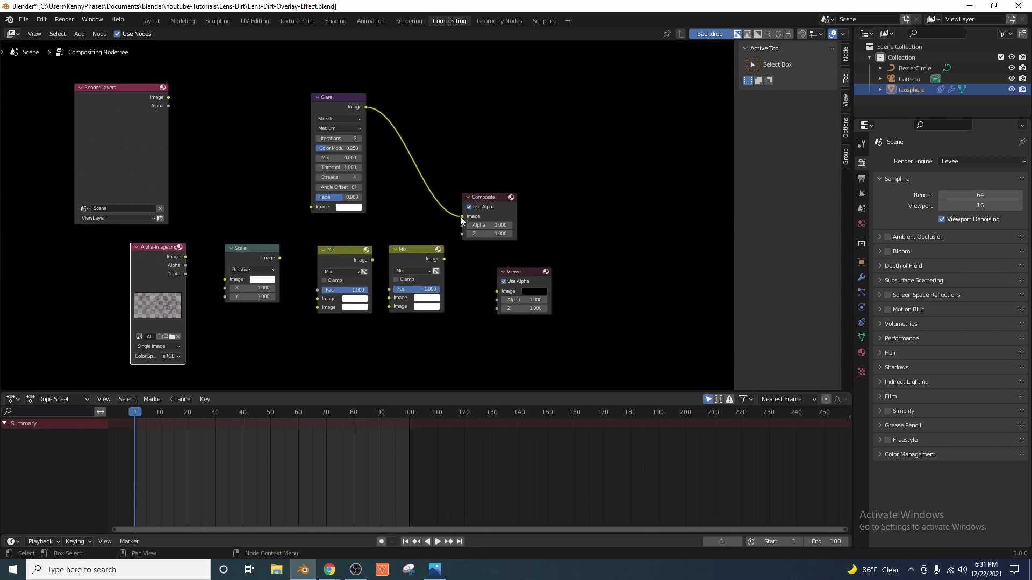
pyautogui.moveTo(461, 216); pyautogui.dragTo(456, 225)
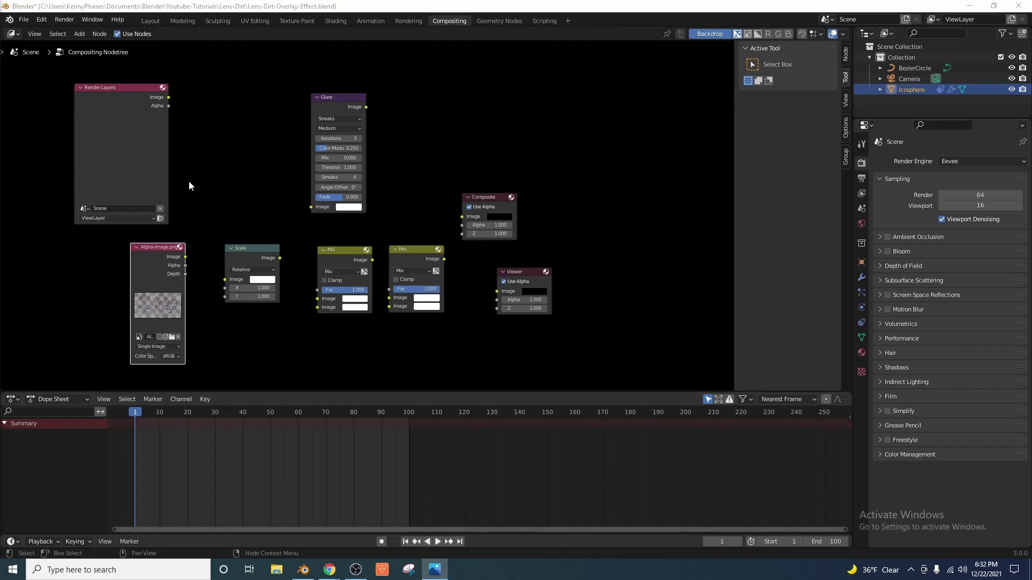
# Rearrange nodes with Composite and Viewer top-right, and link image Alpha to Scale's Image input
pyautogui.moveTo(345, 96); pyautogui.dragTo(243, 146)
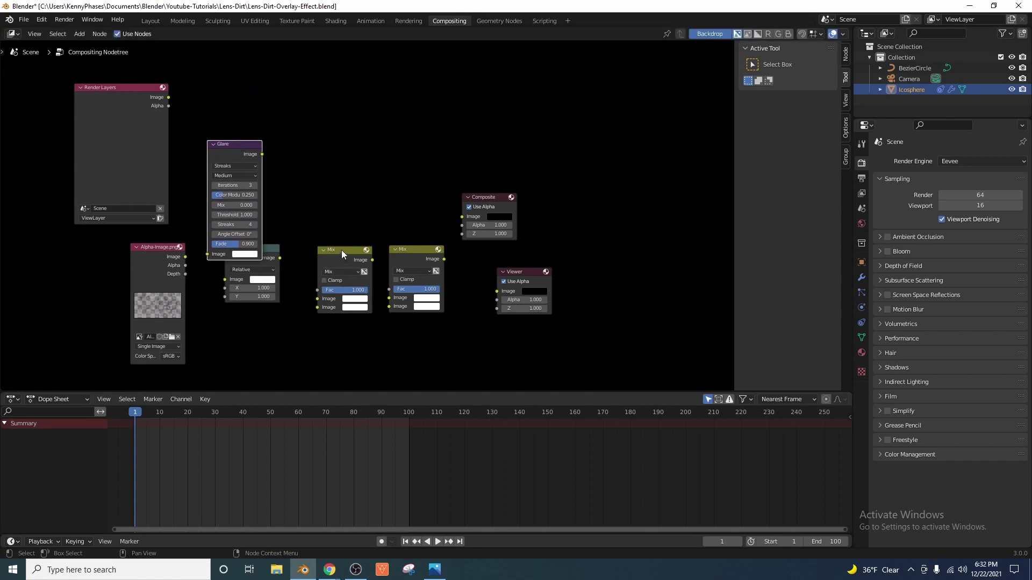
pyautogui.moveTo(342, 253); pyautogui.dragTo(388, 101)
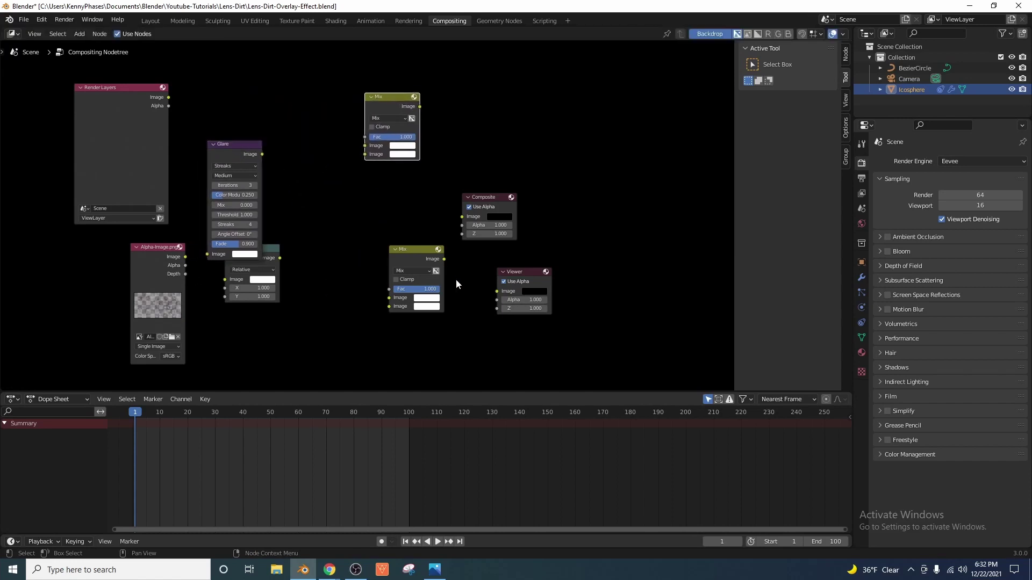
pyautogui.moveTo(414, 249); pyautogui.dragTo(319, 165)
pyautogui.moveTo(279, 250); pyautogui.dragTo(320, 274)
pyautogui.moveTo(155, 248); pyautogui.dragTo(194, 285)
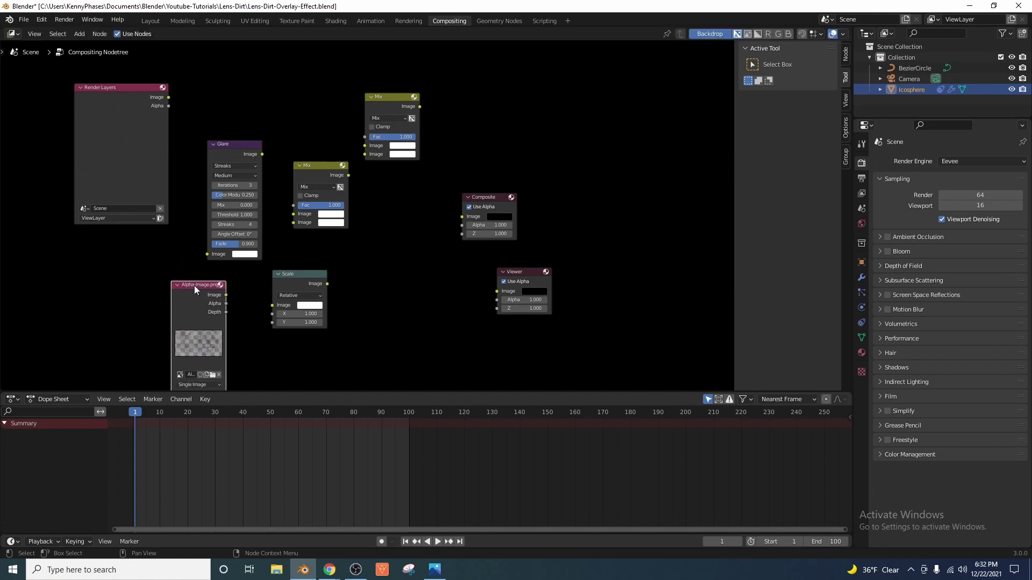
pyautogui.moveTo(463, 197); pyautogui.dragTo(478, 100)
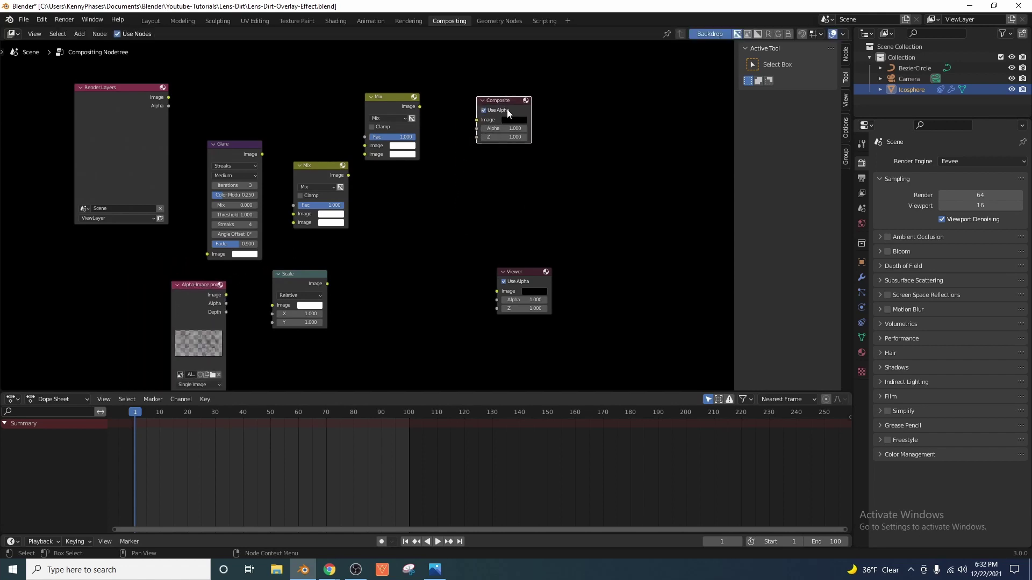
pyautogui.moveTo(529, 272); pyautogui.dragTo(508, 159)
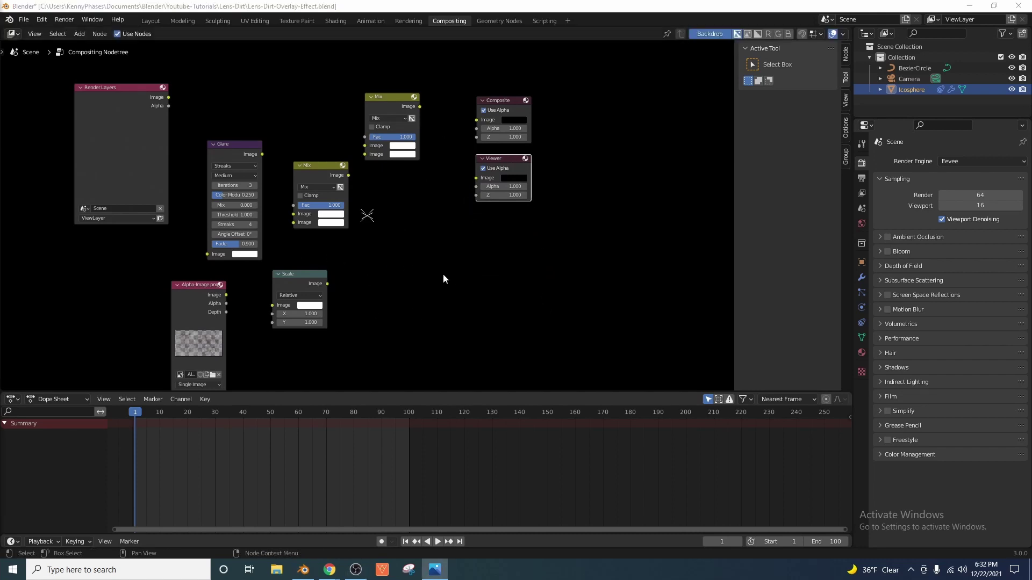
pyautogui.moveTo(226, 305); pyautogui.dragTo(272, 308)
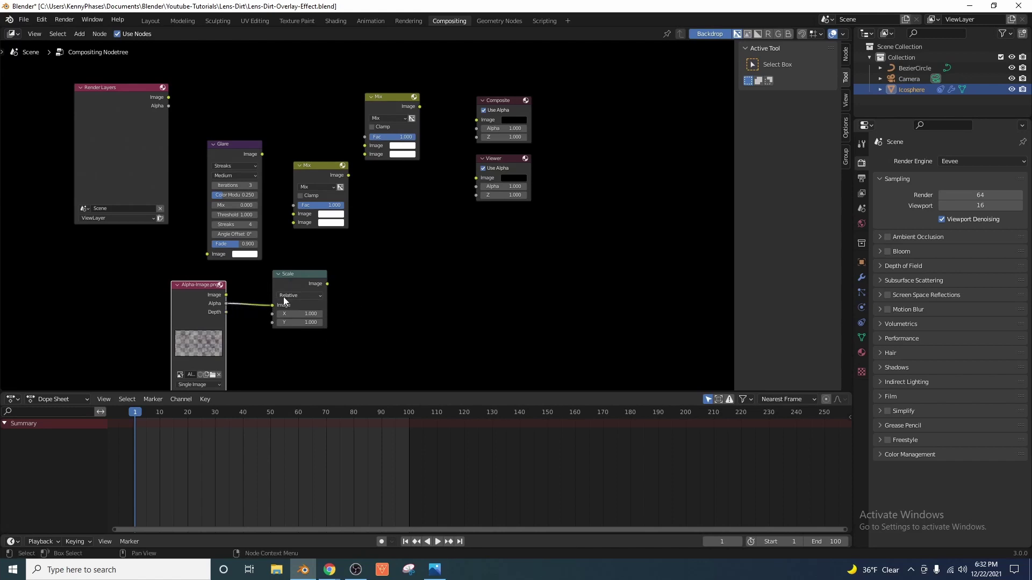
# Set the Scale node to Render Size and feed the render image into the upper Mix and Glare
pyautogui.click(306, 297)
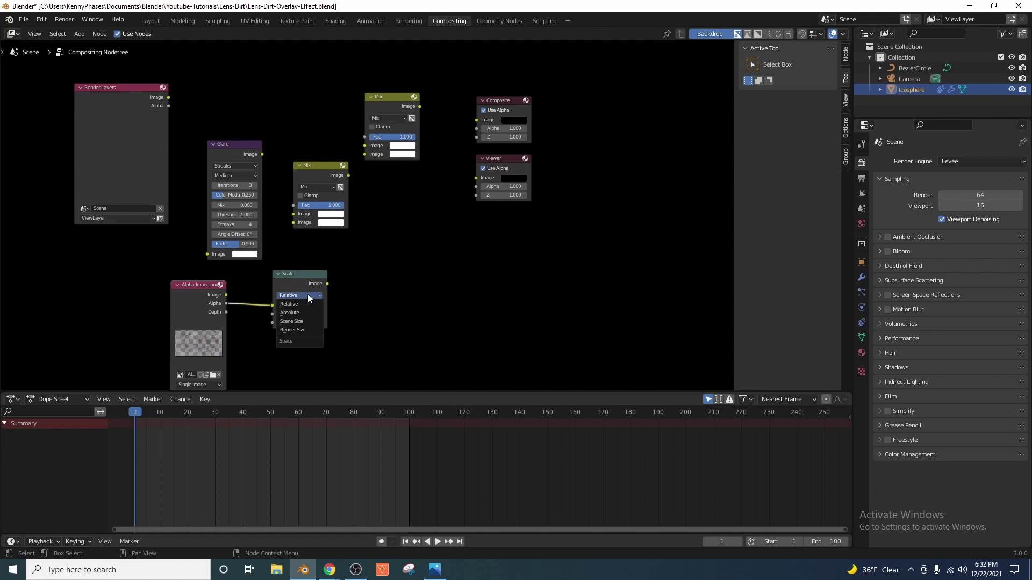
pyautogui.click(301, 330)
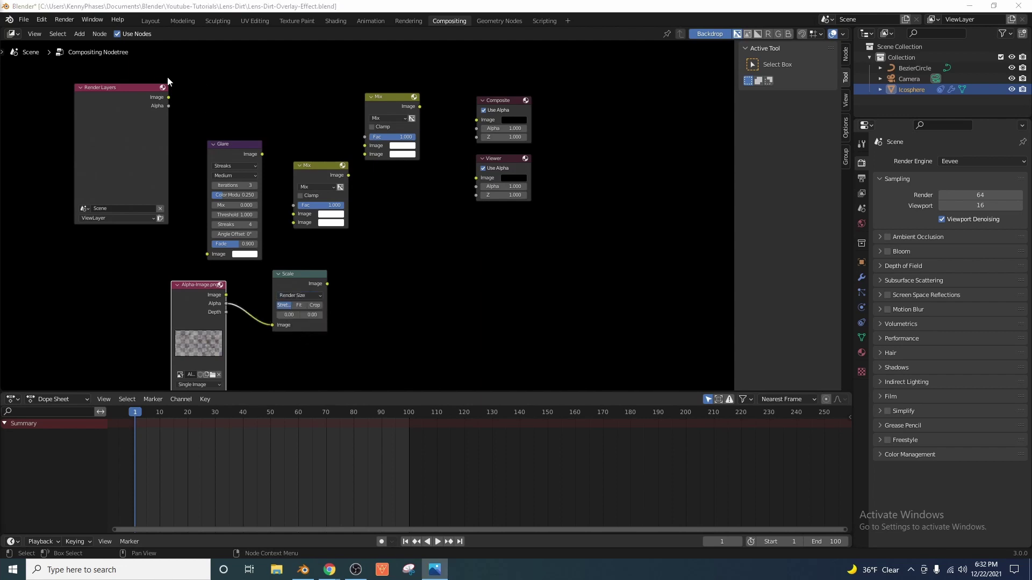
pyautogui.moveTo(170, 99); pyautogui.dragTo(174, 97)
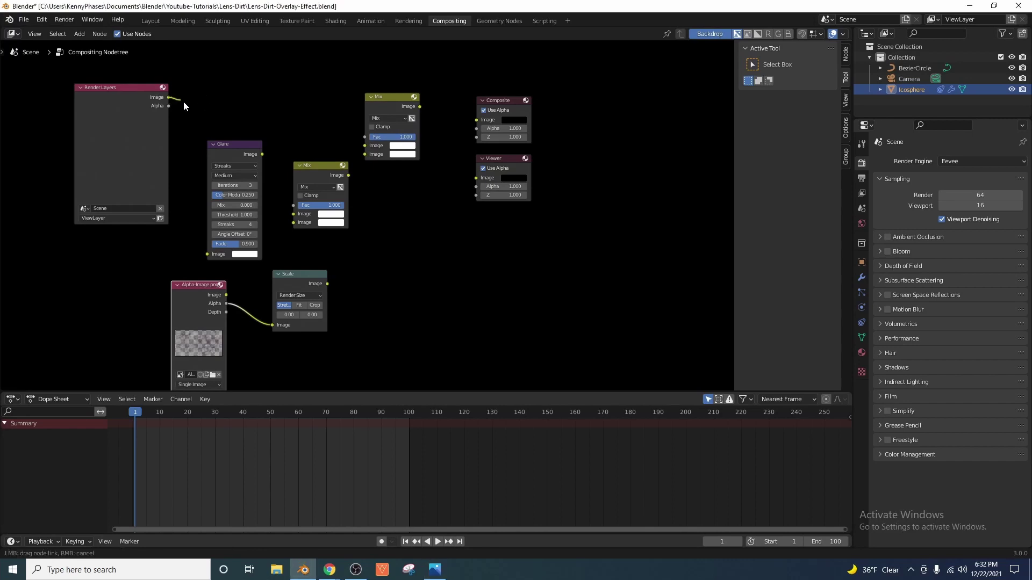
pyautogui.moveTo(262, 97); pyautogui.dragTo(362, 147)
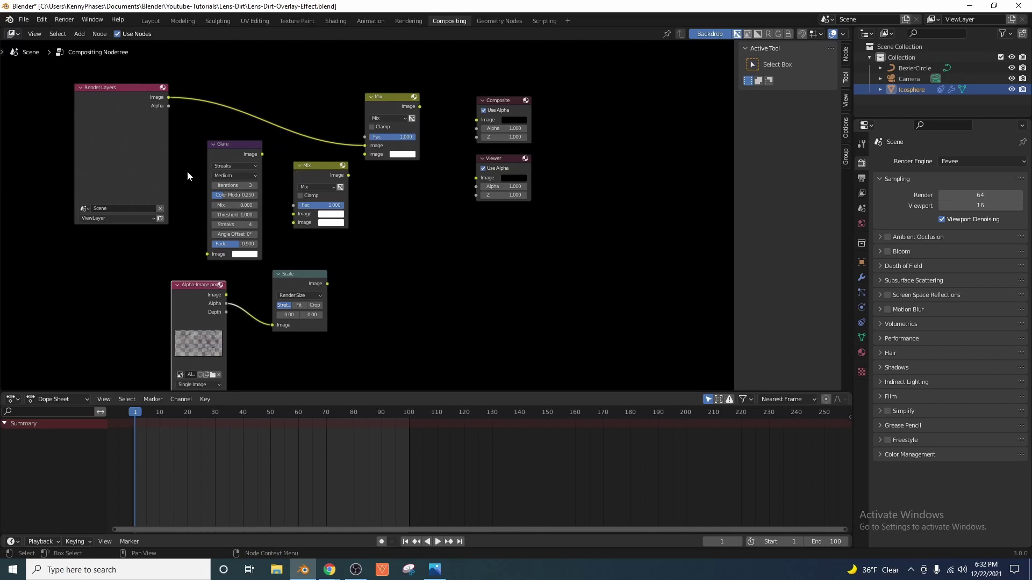
pyautogui.moveTo(169, 98); pyautogui.dragTo(204, 255)
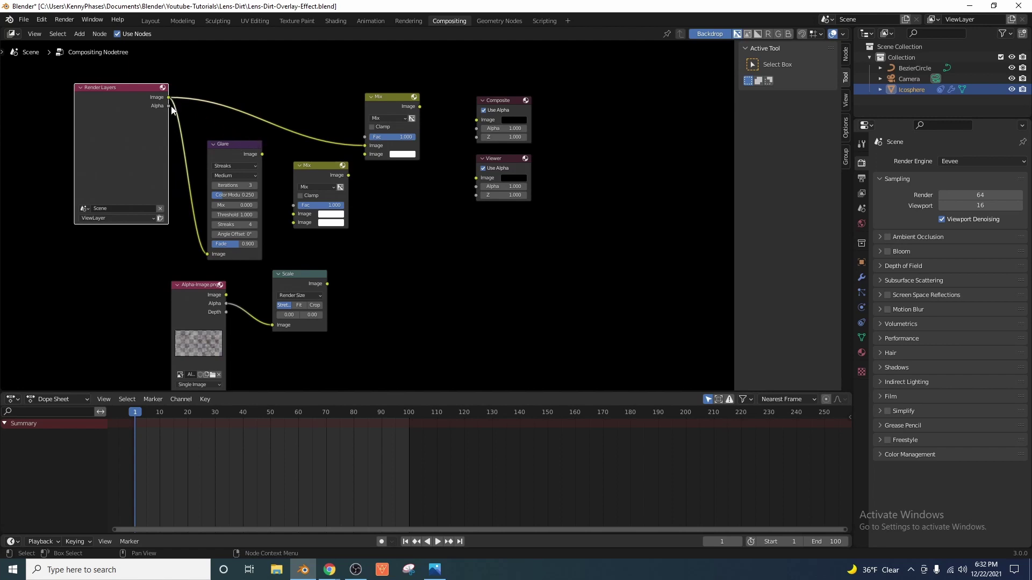
pyautogui.moveTo(119, 85); pyautogui.dragTo(83, 79)
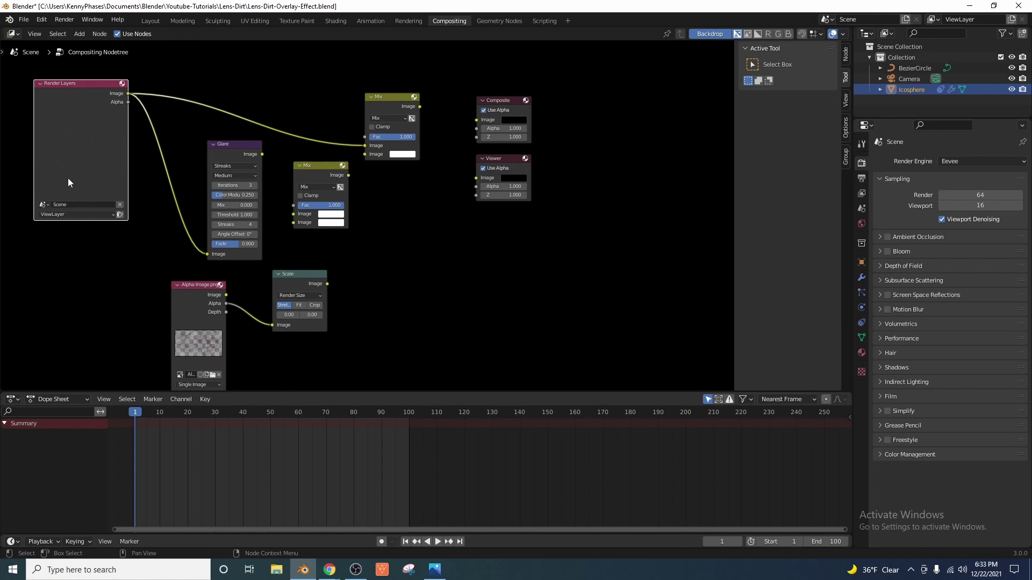
# Link the Glare result into the lower Mix and shift the dirt image and Scale nodes left
pyautogui.moveTo(262, 154); pyautogui.dragTo(273, 163)
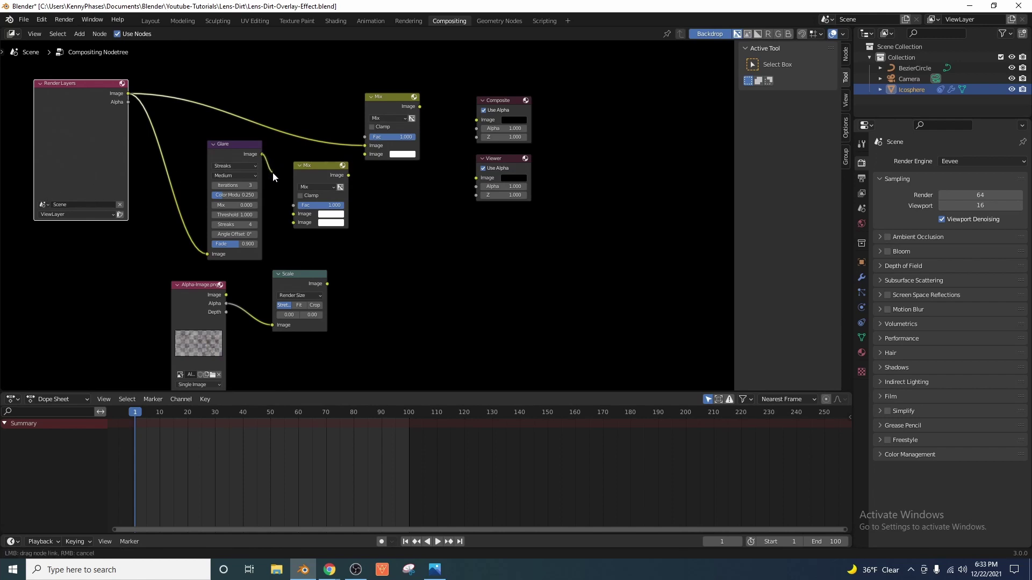
pyautogui.moveTo(276, 207); pyautogui.dragTo(293, 214)
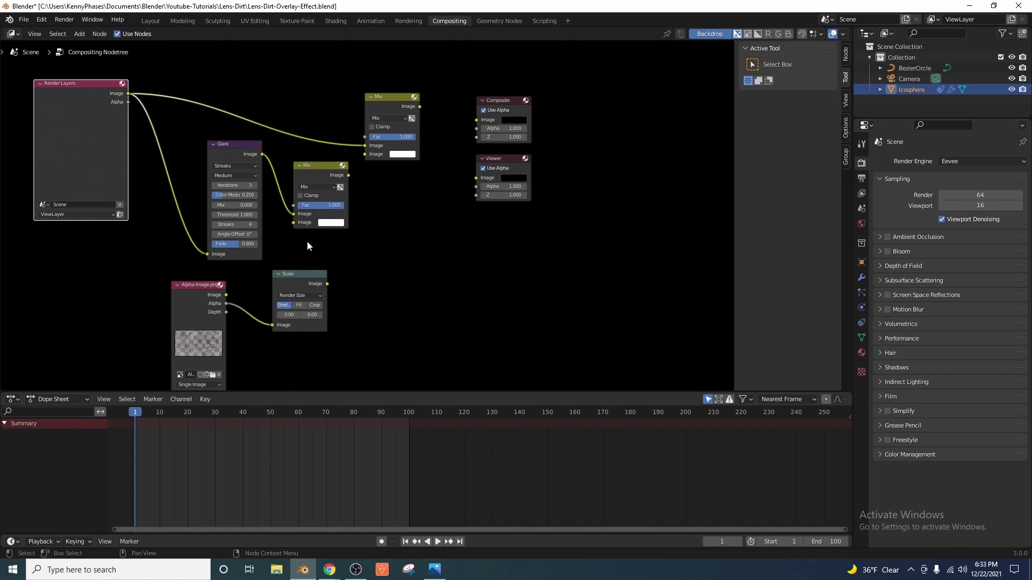
pyautogui.moveTo(194, 285); pyautogui.dragTo(143, 282)
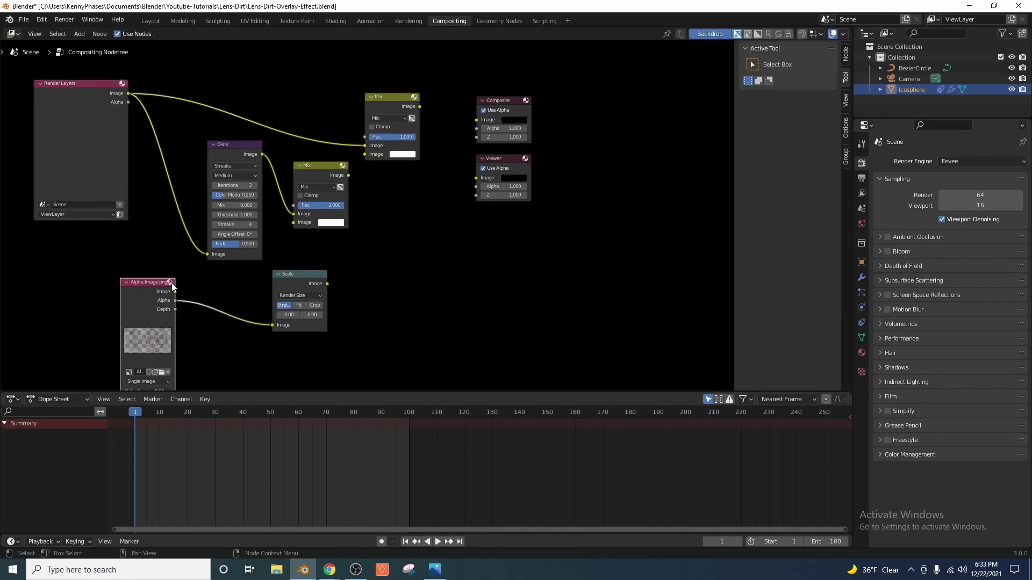
pyautogui.moveTo(288, 283); pyautogui.dragTo(293, 223)
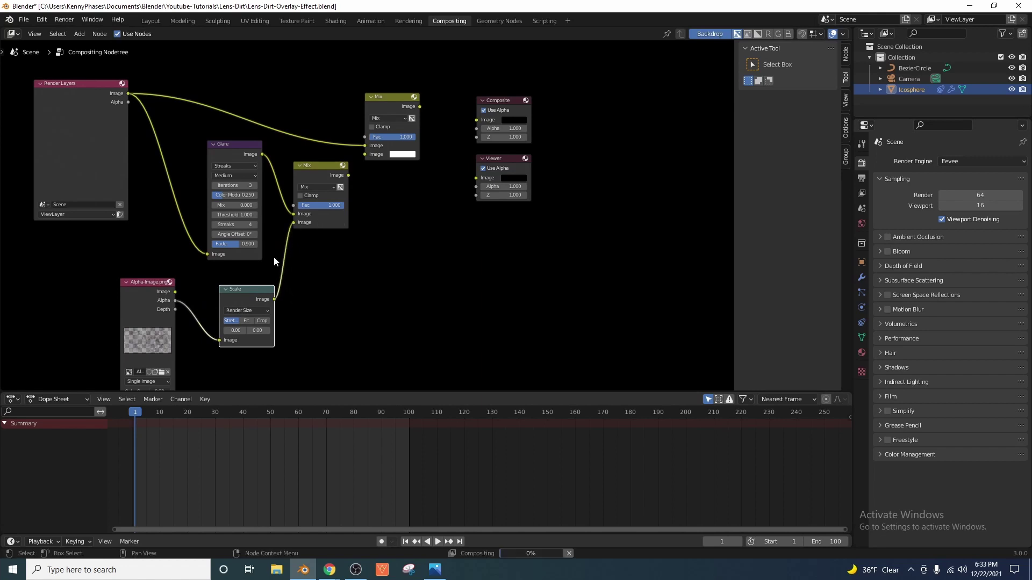
# Connect the lower Mix node's Image output into the upper Mix node, nudging nodes into place
pyautogui.moveTo(250, 288); pyautogui.dragTo(240, 288)
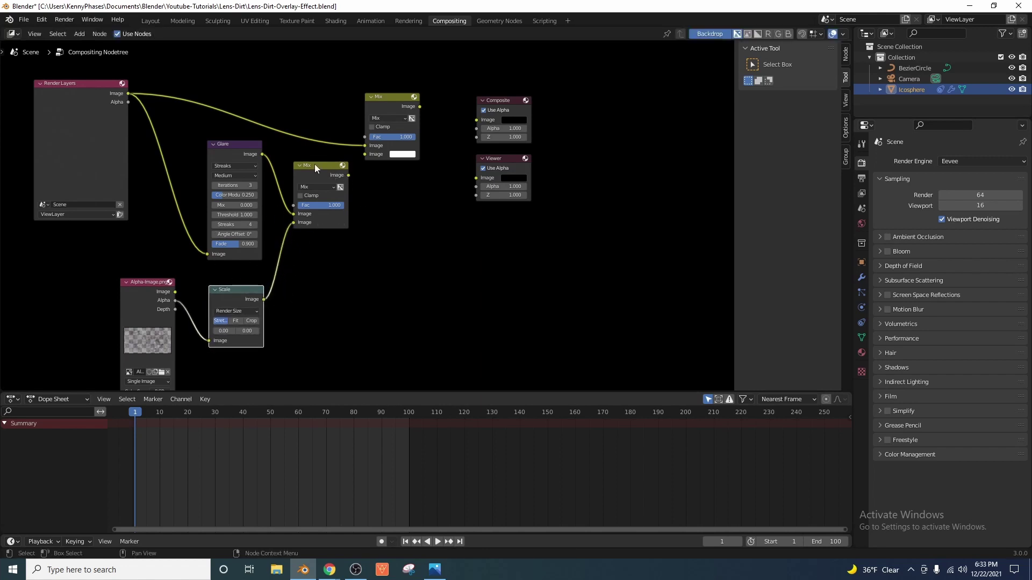
pyautogui.moveTo(314, 165); pyautogui.dragTo(365, 155)
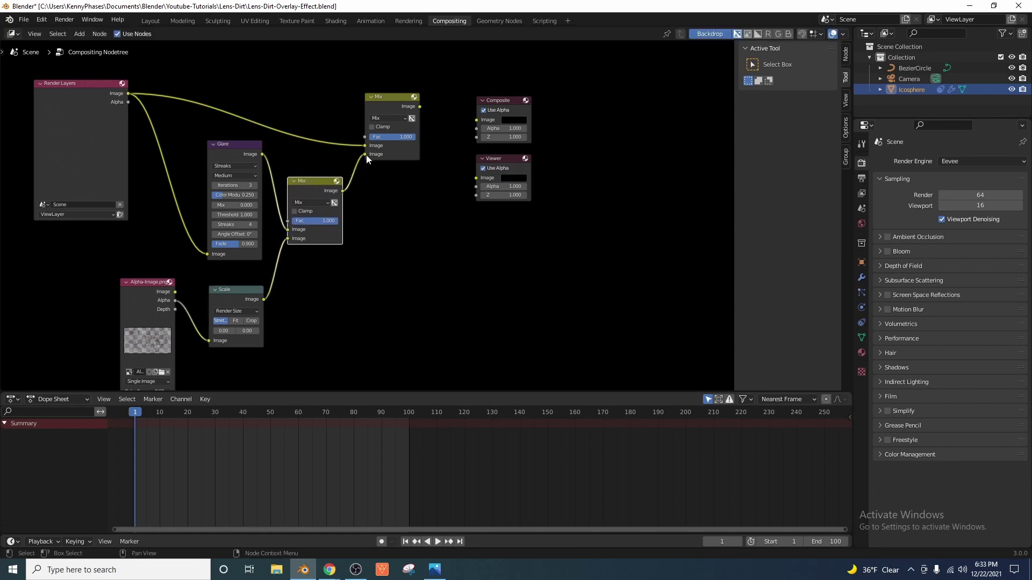
pyautogui.moveTo(420, 107); pyautogui.dragTo(398, 115)
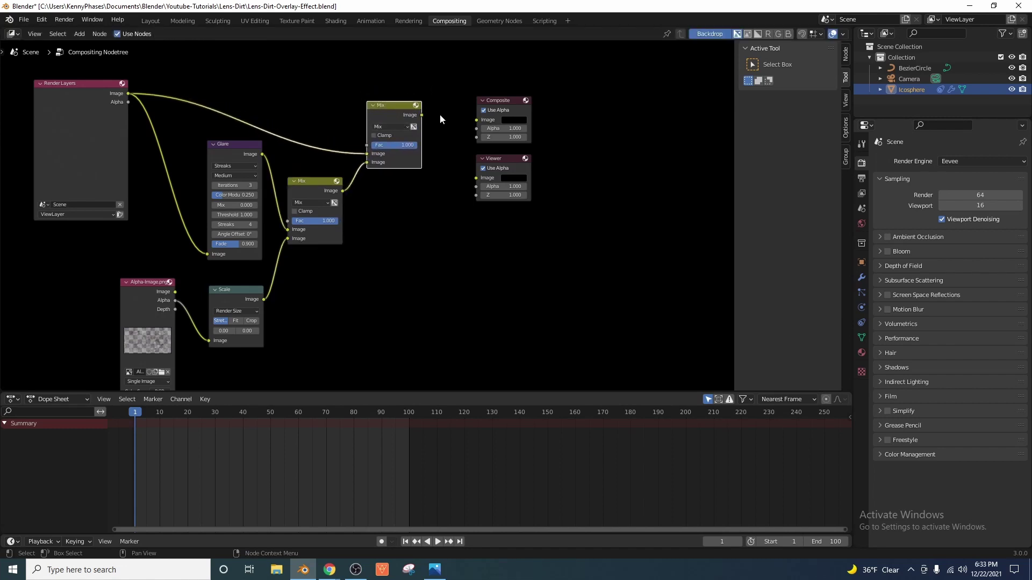
# Wire the upper Mix to Composite, then branch it through a reroute to the Viewer
pyautogui.moveTo(499, 102); pyautogui.dragTo(496, 100)
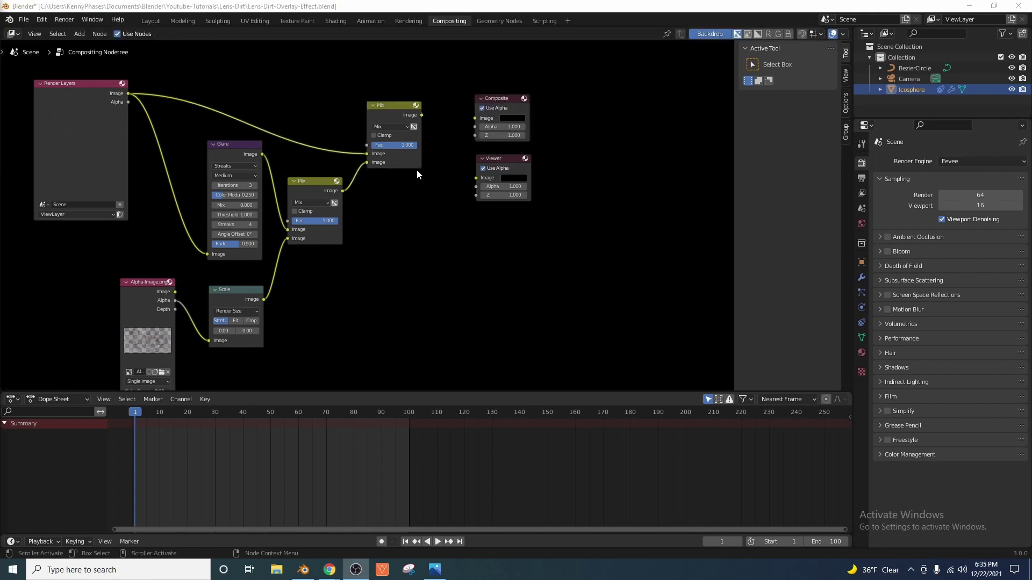
pyautogui.moveTo(423, 117); pyautogui.dragTo(476, 117)
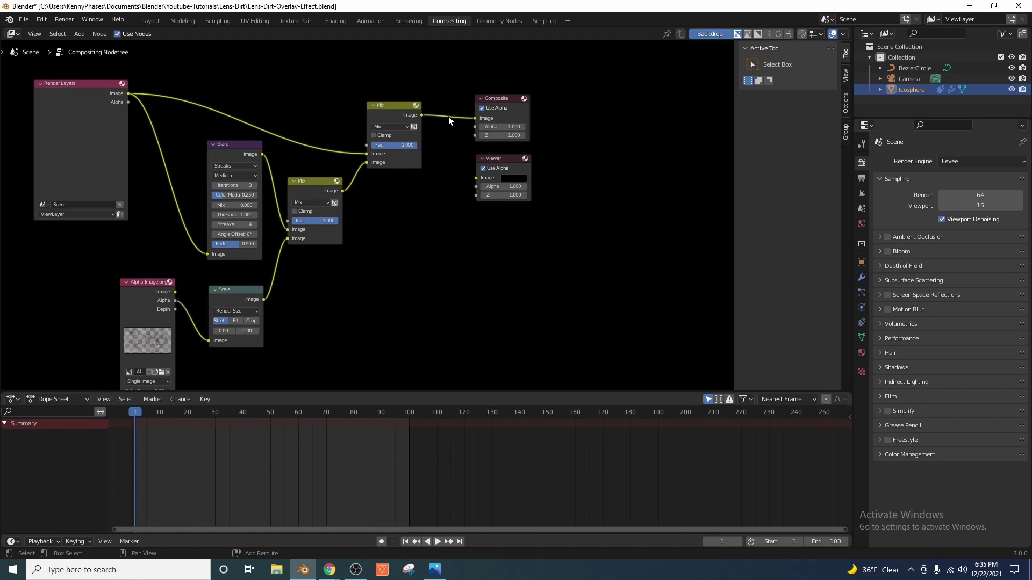
pyautogui.keyDown('shift'); pyautogui.moveTo(445, 109); pyautogui.dragTo(452, 128, button='right'); pyautogui.keyUp('shift')
pyautogui.moveTo(443, 118); pyautogui.dragTo(448, 128)
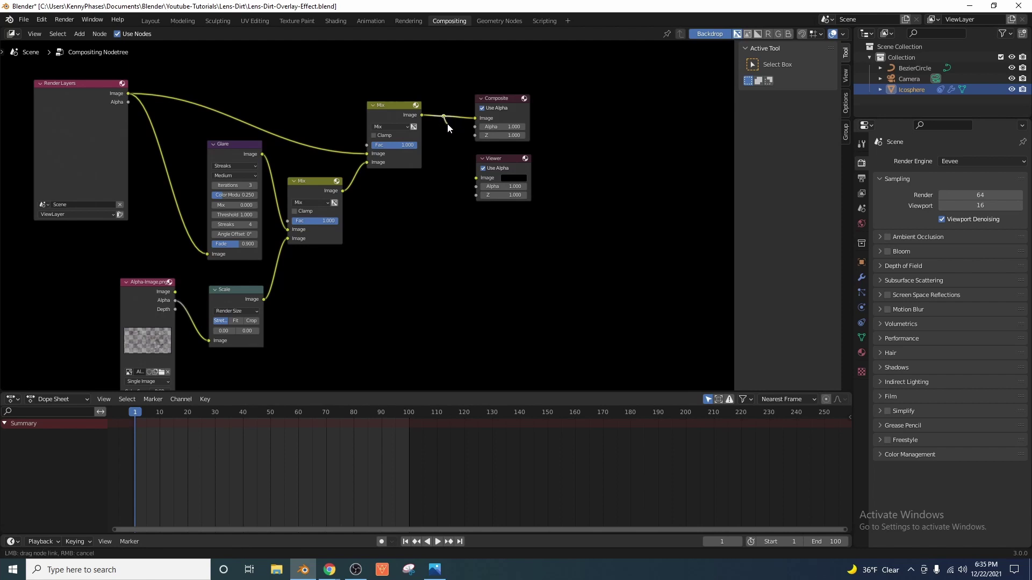
pyautogui.moveTo(449, 166); pyautogui.dragTo(476, 178)
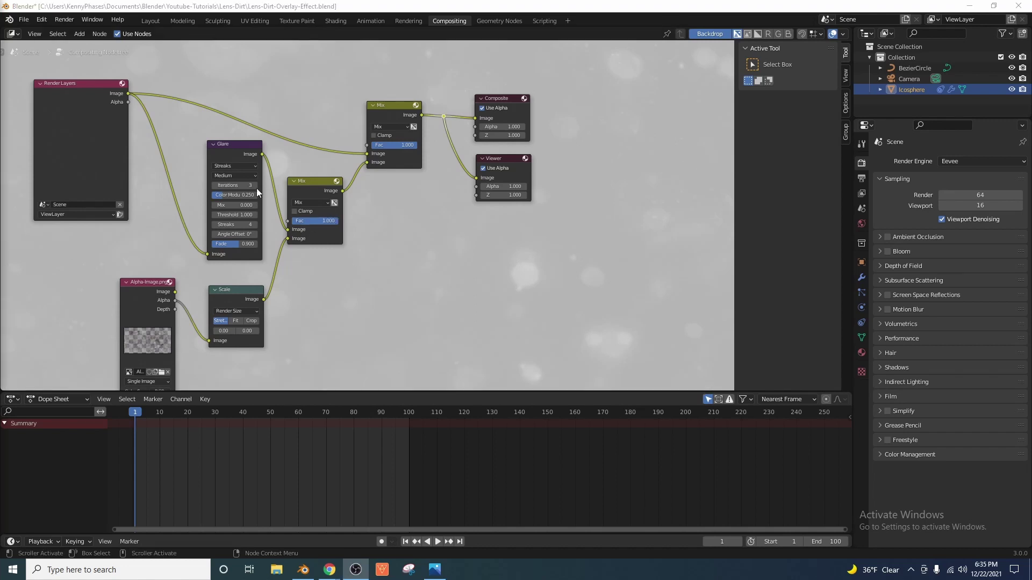
# Set the Glare node to Fog Glow, Low quality, Mix 1 and Size 9
pyautogui.click(240, 166)
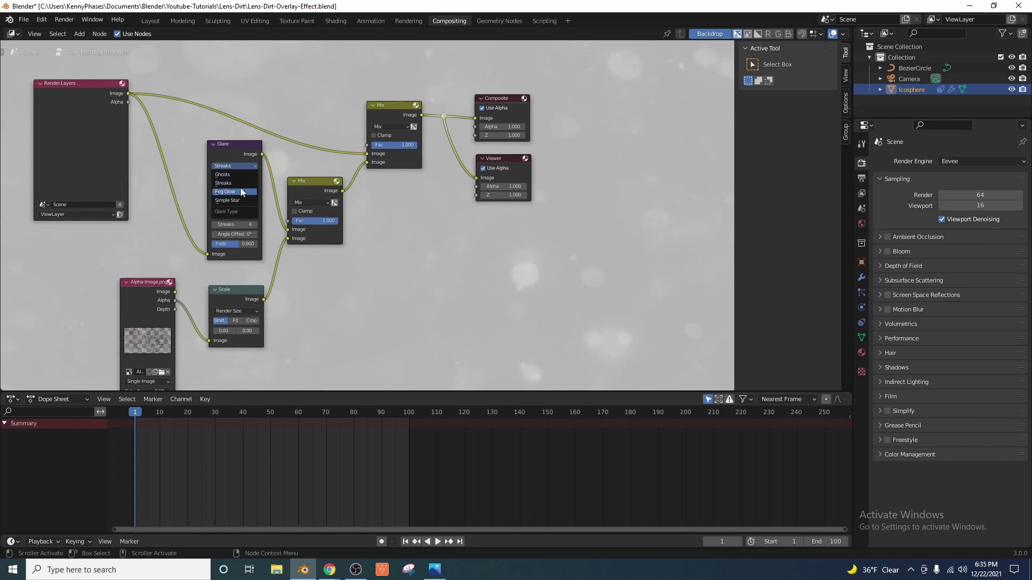
pyautogui.click(241, 191)
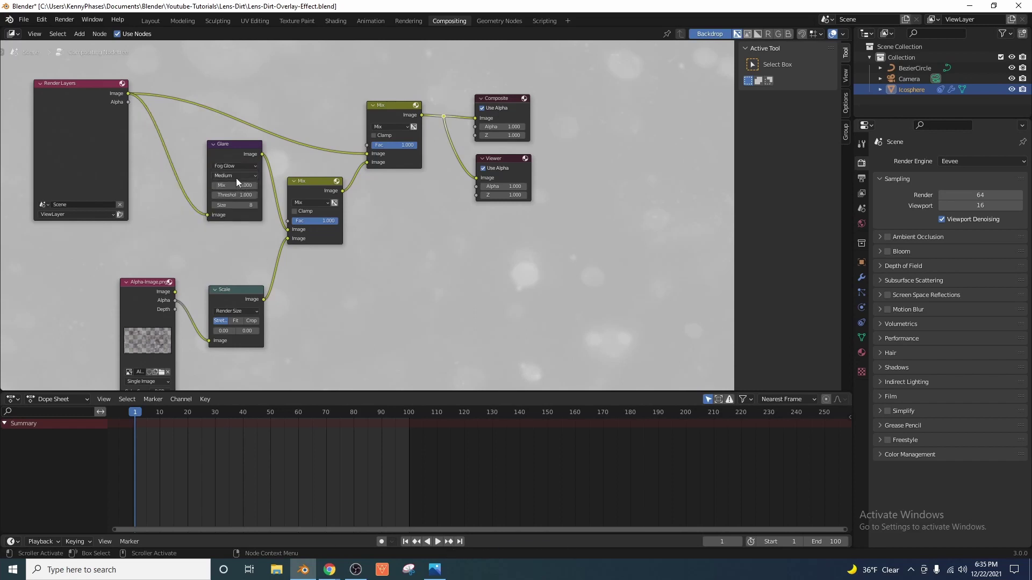
pyautogui.click(236, 178)
pyautogui.click(230, 202)
pyautogui.click(250, 185)
pyautogui.write('1')
pyautogui.press('Return')
pyautogui.click(237, 206)
pyautogui.press('Return')
# Switch the lower Mix to Multiply and set the upper Mix Fac to 0.5
pyautogui.click(314, 202)
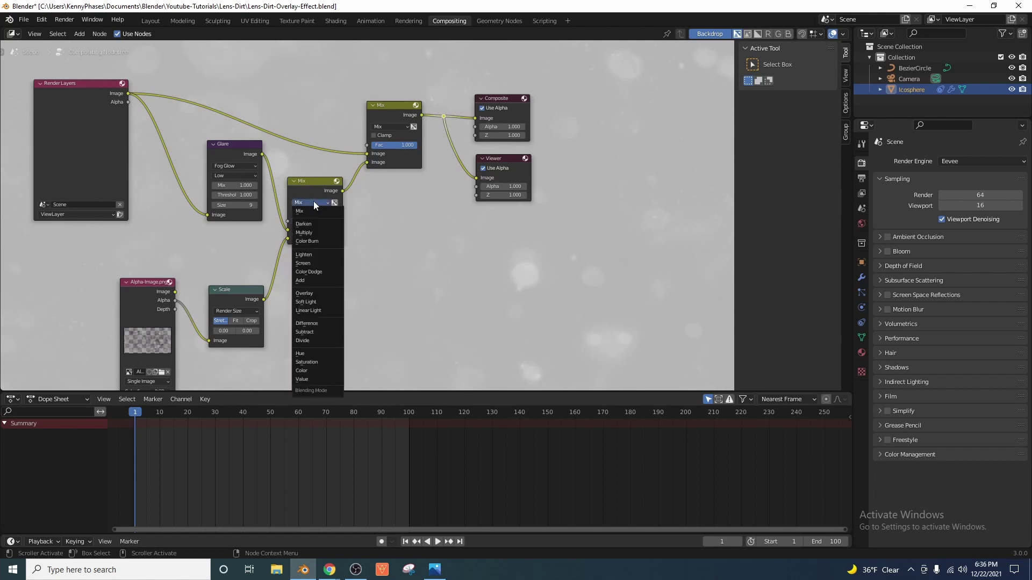
pyautogui.click(311, 230)
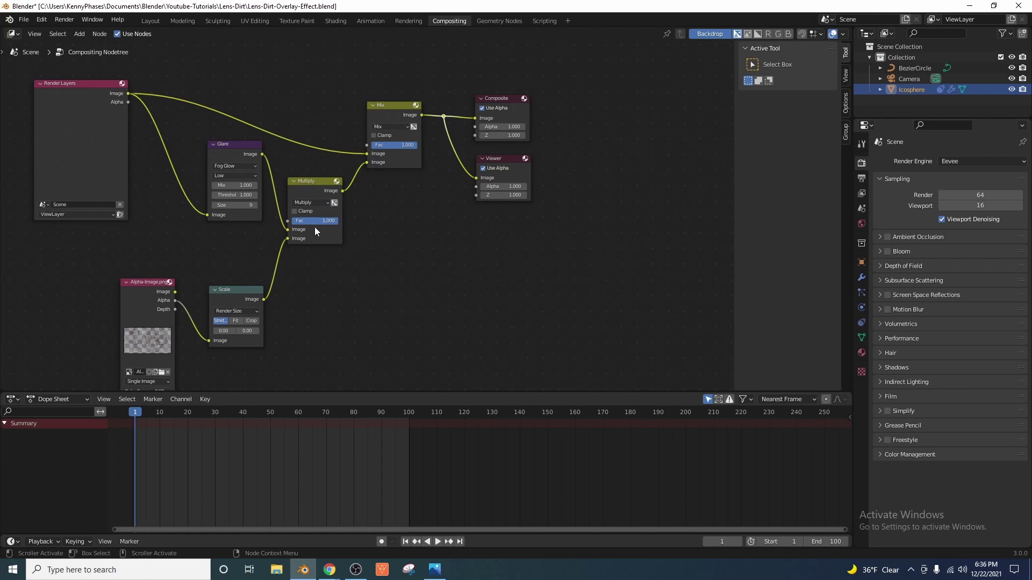
pyautogui.click(408, 146)
pyautogui.write('.5')
pyautogui.press('Return')
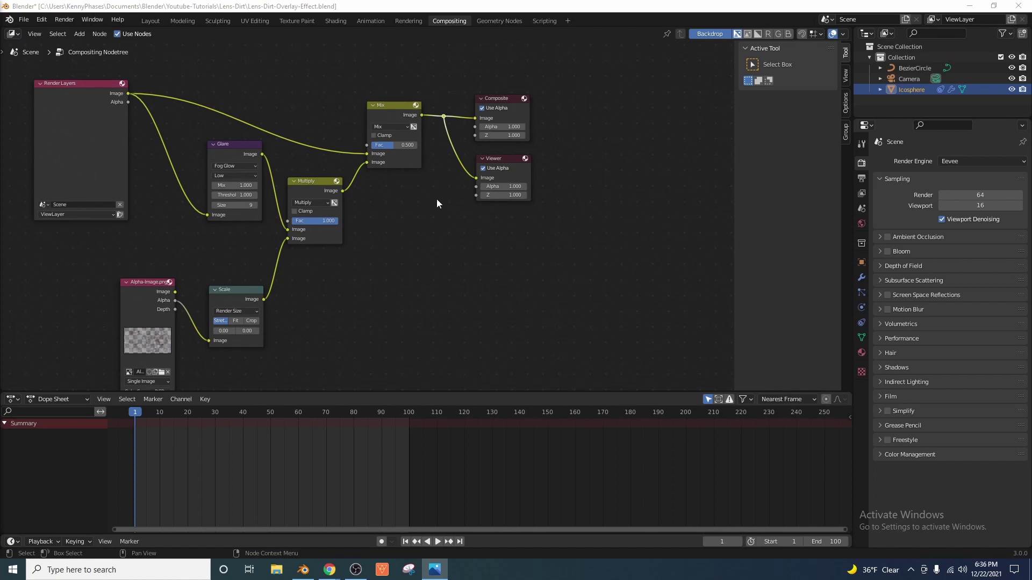
# Disable Use Alpha on the Viewer node, render a test still of frame 60, then close it
pyautogui.click(482, 170)
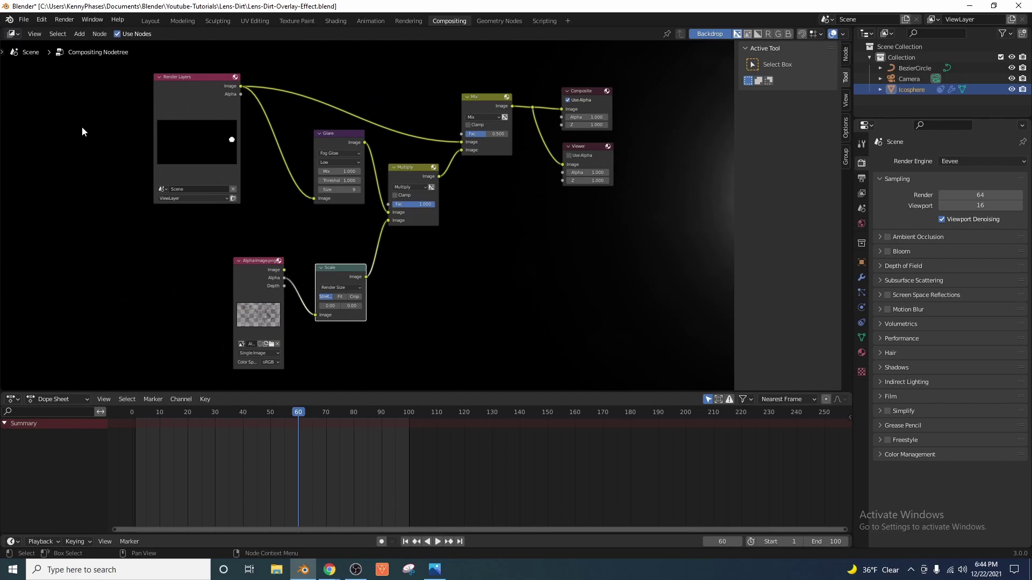
pyautogui.click(64, 19)
pyautogui.click(70, 34)
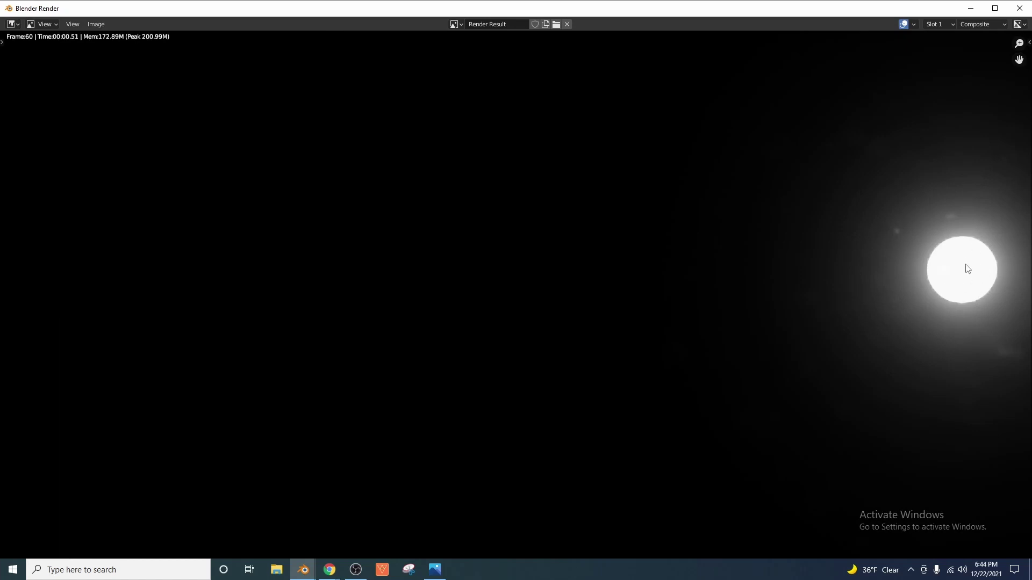
pyautogui.scroll(-1, 794, 286)
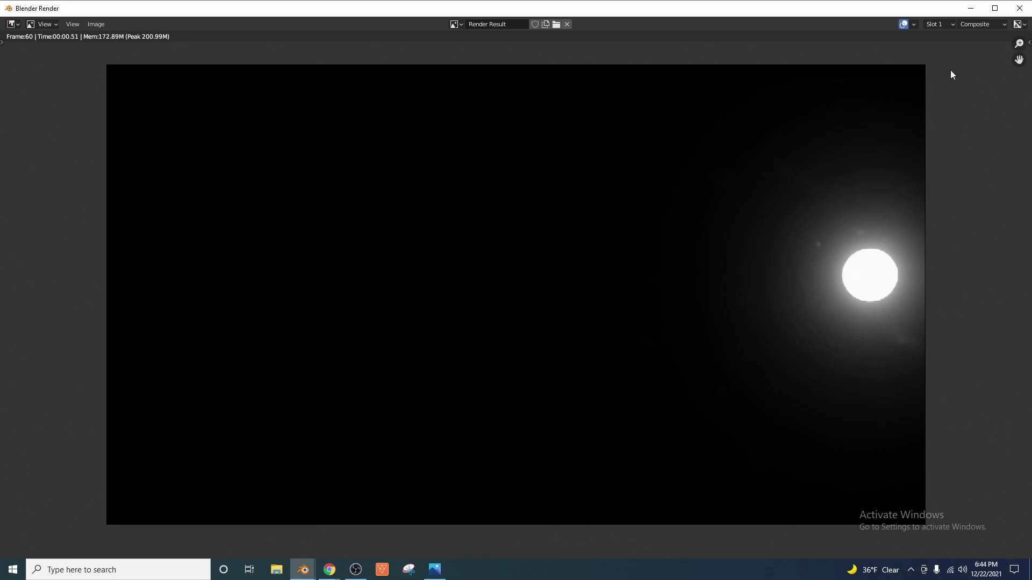
pyautogui.click(1020, 8)
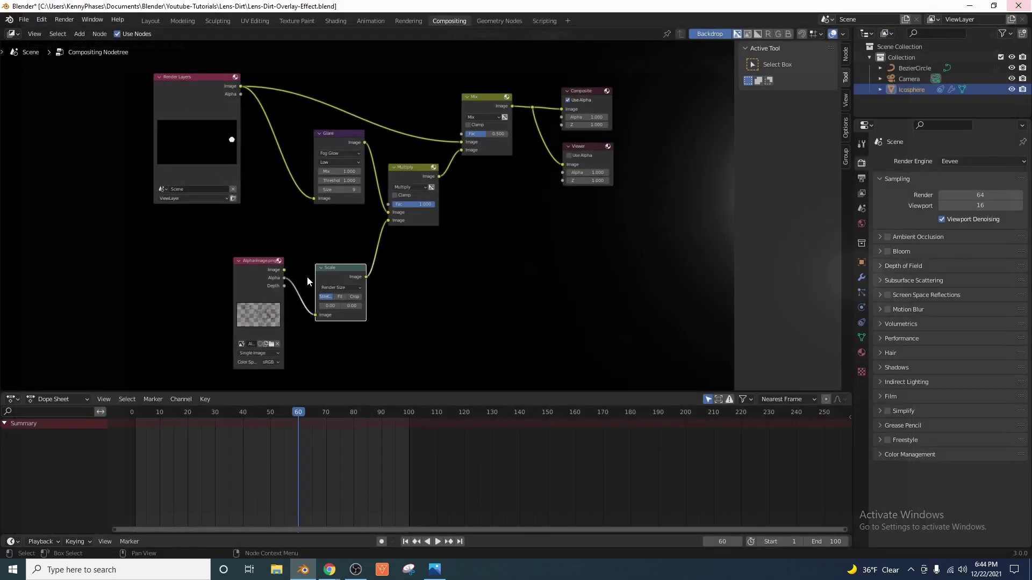
# Reposition the Scale node and set it to scale the dirt image to scene size
pyautogui.press('g')
pyautogui.click(340, 279)
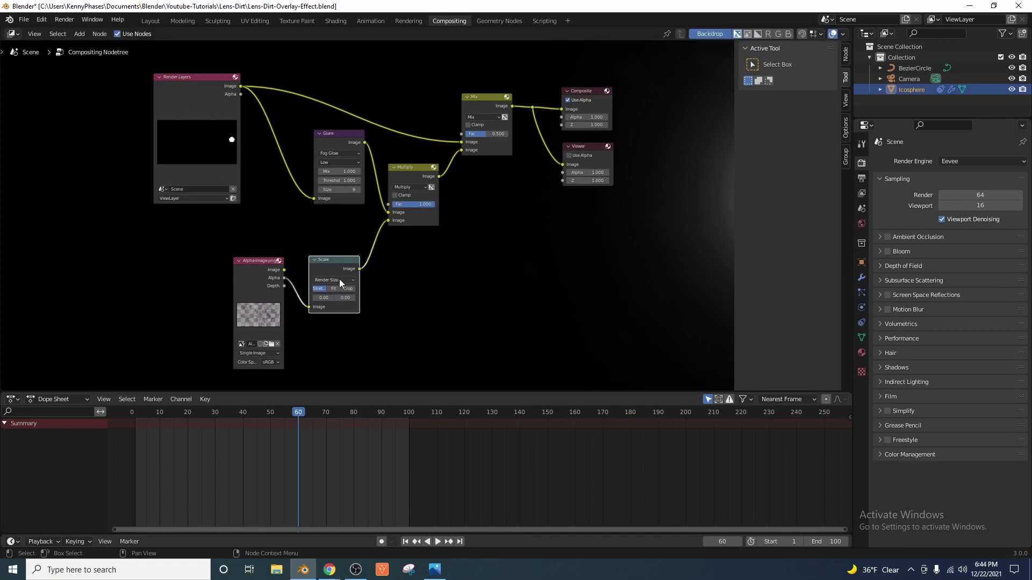
pyautogui.click(340, 280)
pyautogui.click(338, 304)
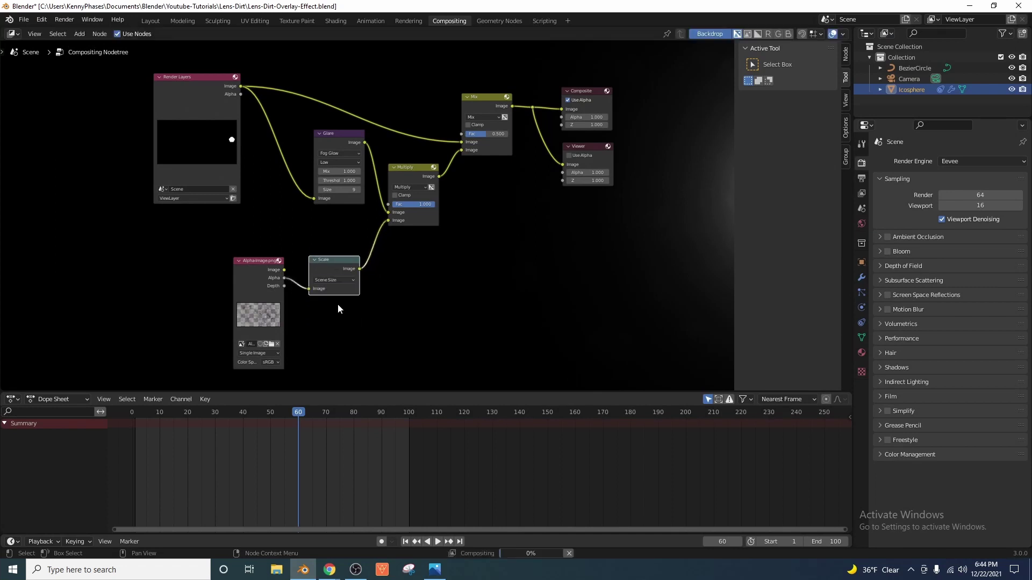
# Render a still of frame 1 and close the render window
pyautogui.moveTo(164, 412); pyautogui.dragTo(134, 414)
pyautogui.click(64, 20)
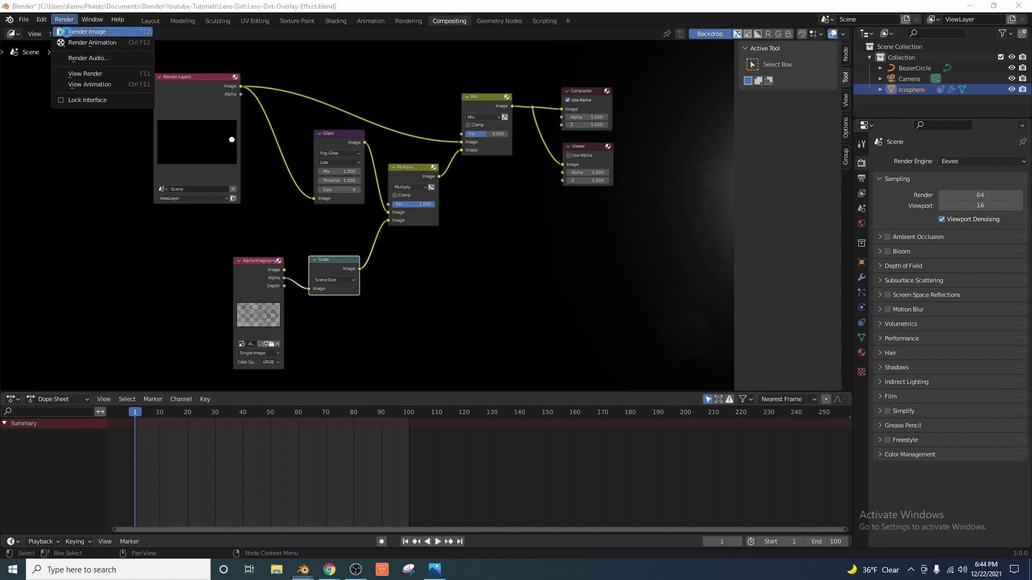
pyautogui.click(86, 32)
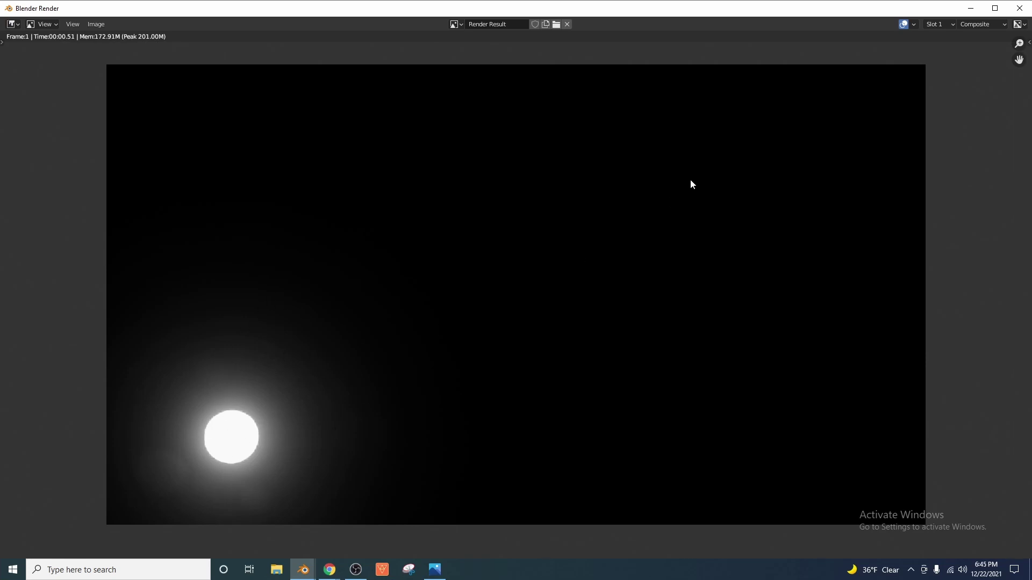
pyautogui.click(1020, 8)
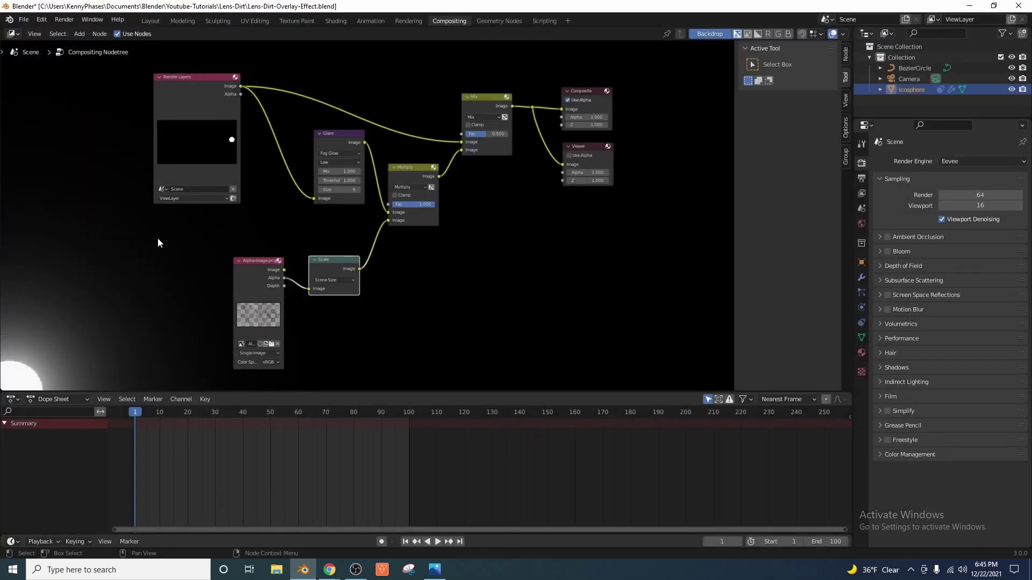
# Switch to the Animation workspace, widen the camera view in Rendered shading, and scrub the sphere's motion
pyautogui.hotkey('alt', 'Tab')
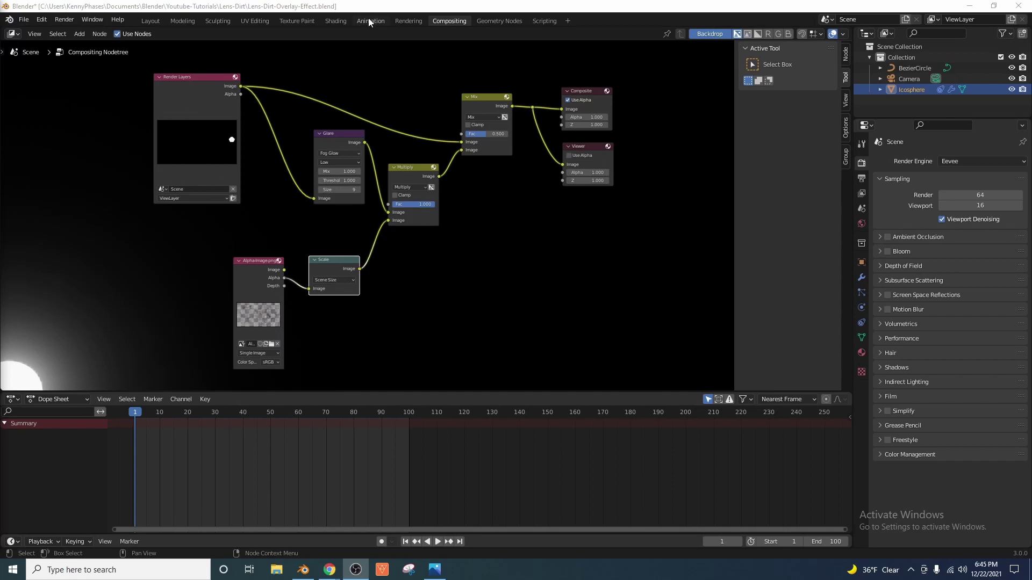
pyautogui.click(370, 20)
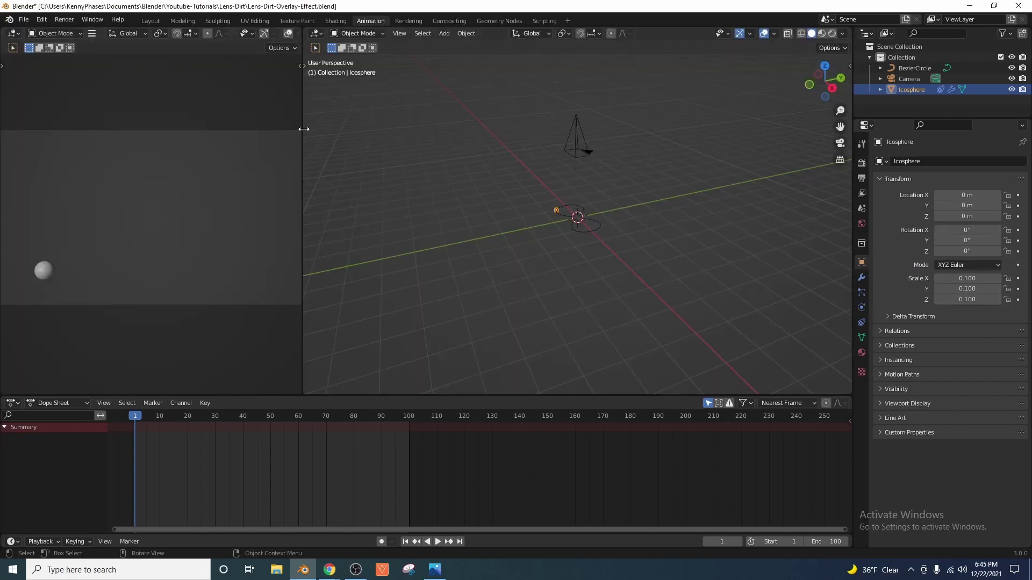
pyautogui.moveTo(303, 129); pyautogui.dragTo(408, 113)
pyautogui.click(388, 34)
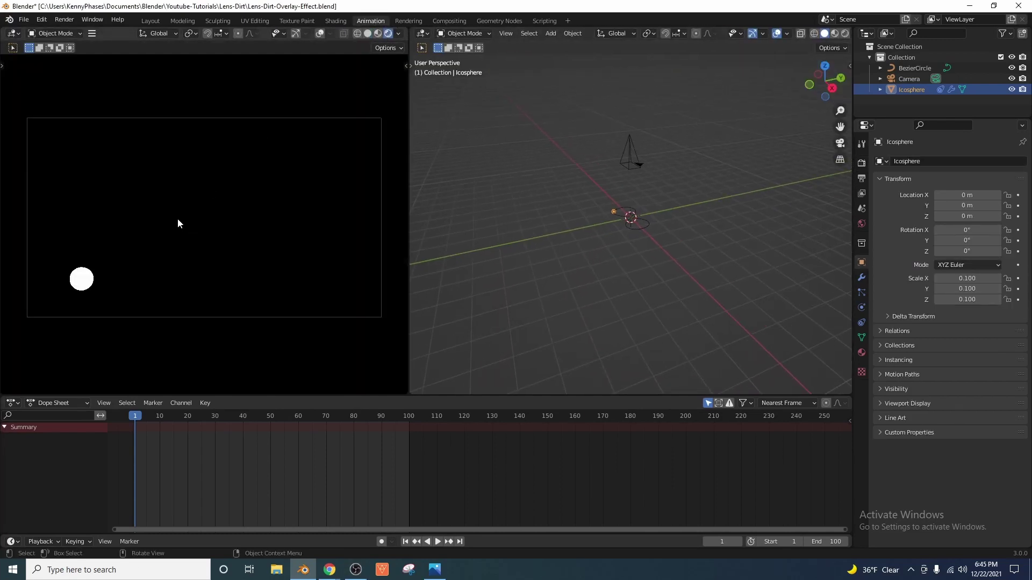
pyautogui.moveTo(141, 421); pyautogui.dragTo(240, 391)
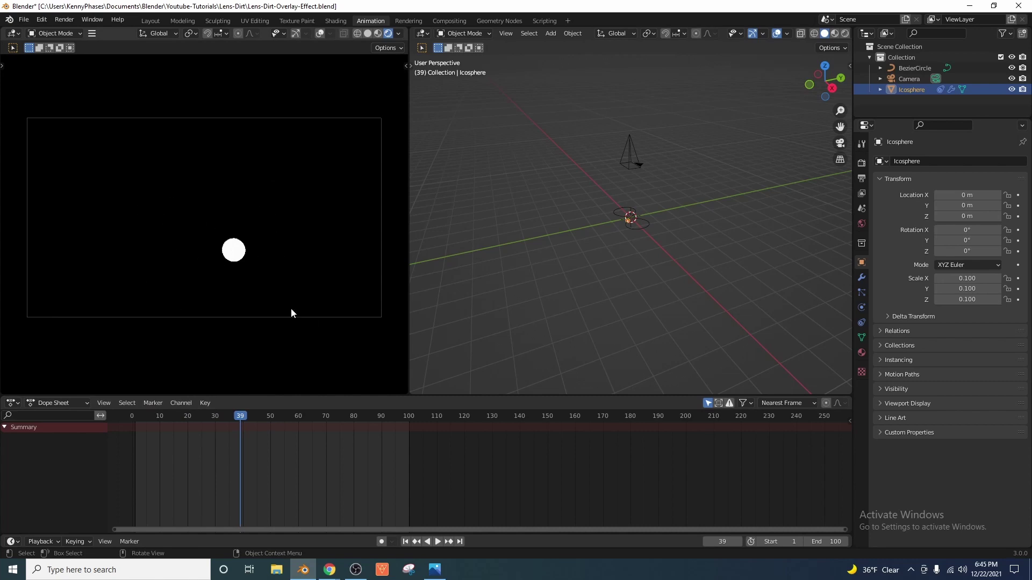
# Set the output format to FFmpeg Video with MPEG-4 container and High Quality
pyautogui.click(860, 163)
pyautogui.click(861, 178)
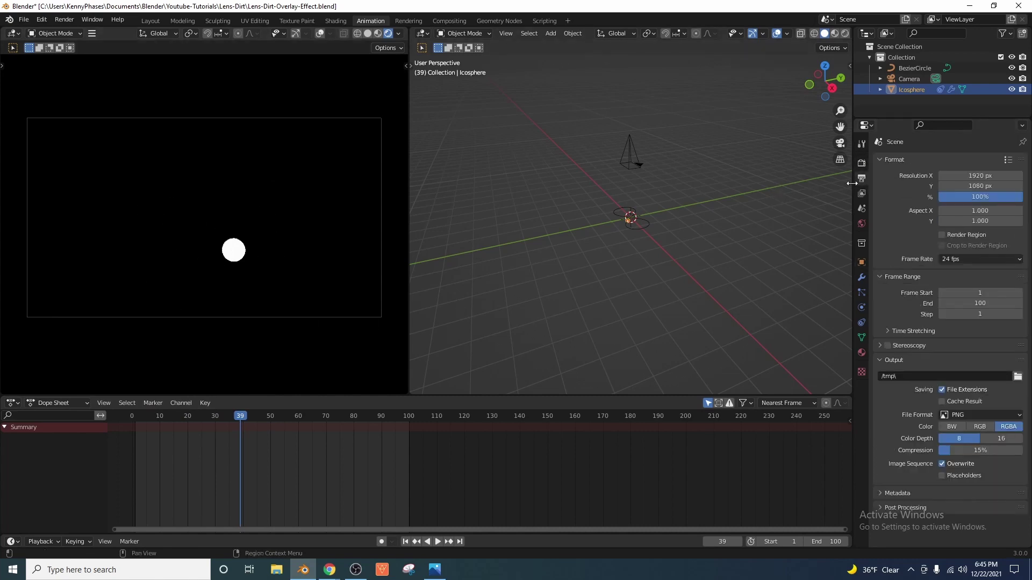
pyautogui.click(973, 415)
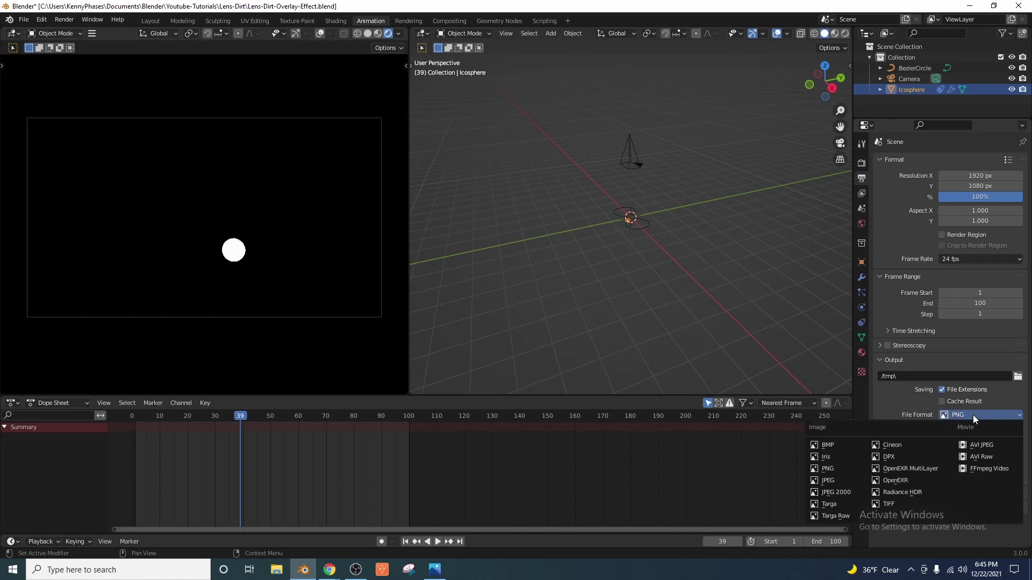
pyautogui.click(994, 470)
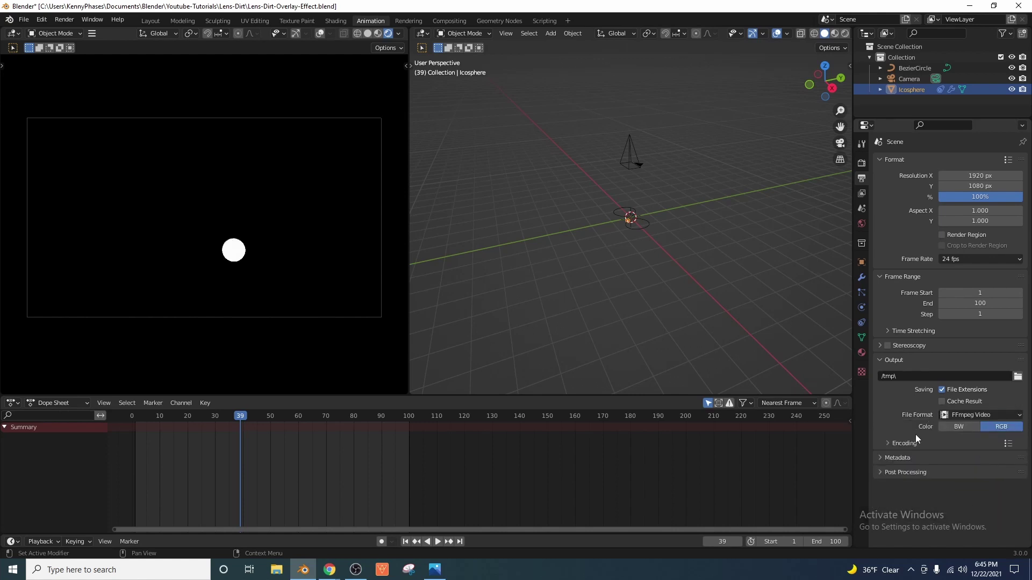
pyautogui.scroll(-2, 925, 420)
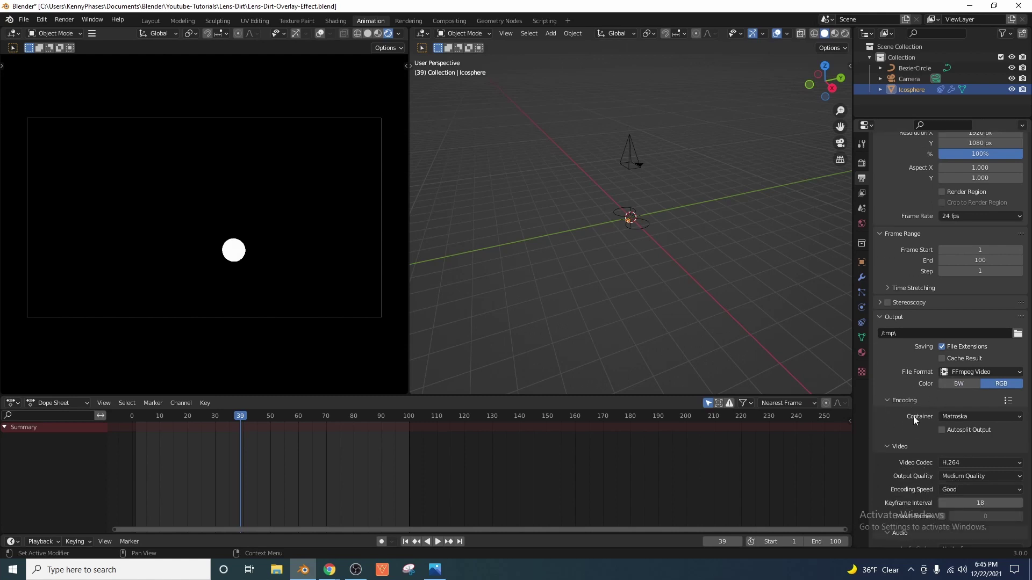
pyautogui.scroll(-2, 914, 416)
pyautogui.click(993, 375)
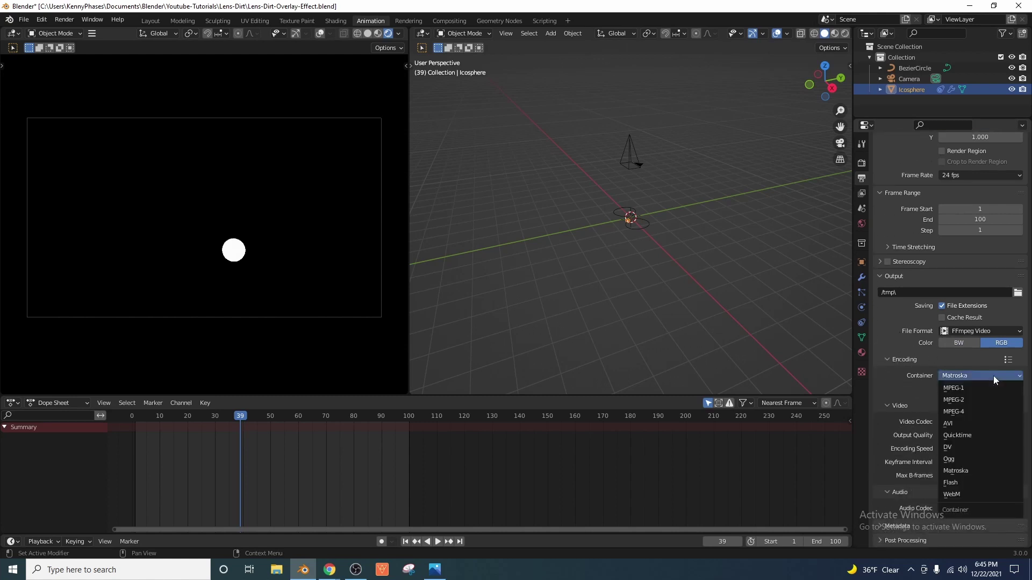
pyautogui.click(985, 413)
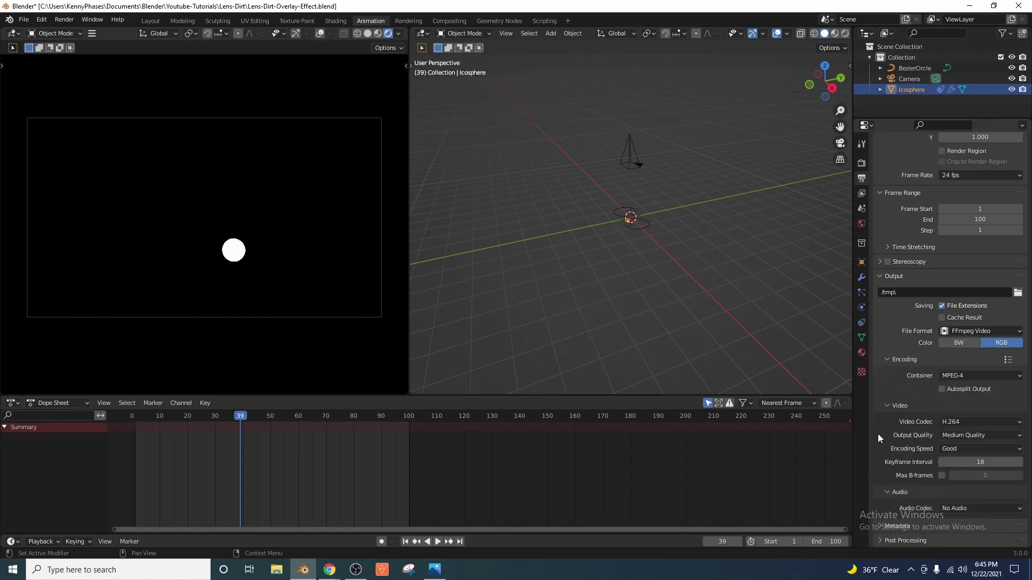
pyautogui.click(979, 436)
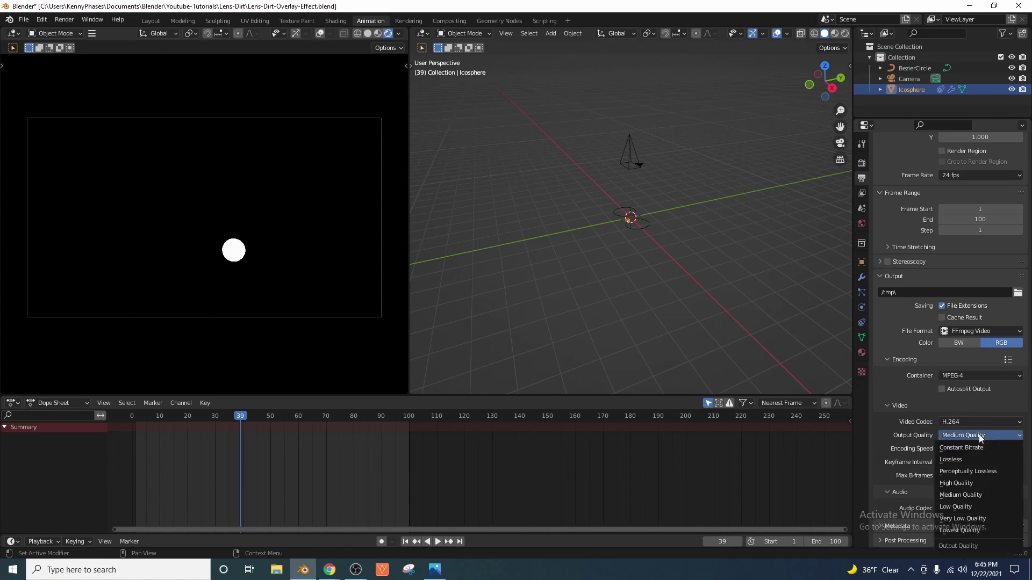
pyautogui.click(979, 484)
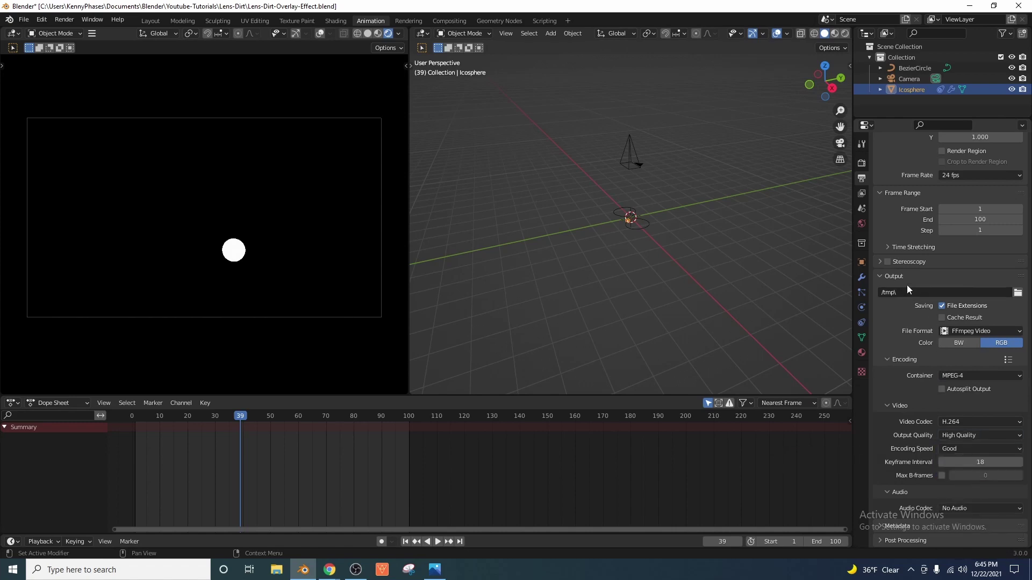
# Set the output path to a file named seamless-loop on the Desktop
pyautogui.click(1018, 293)
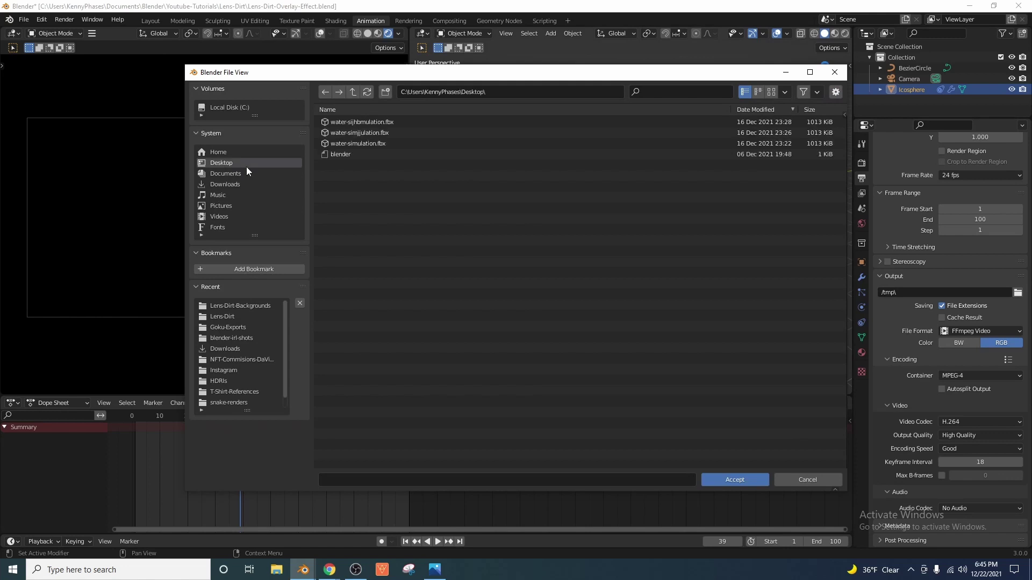
pyautogui.click(376, 480)
pyautogui.write('seamless-loop')
pyautogui.press('Return')
pyautogui.click(709, 481)
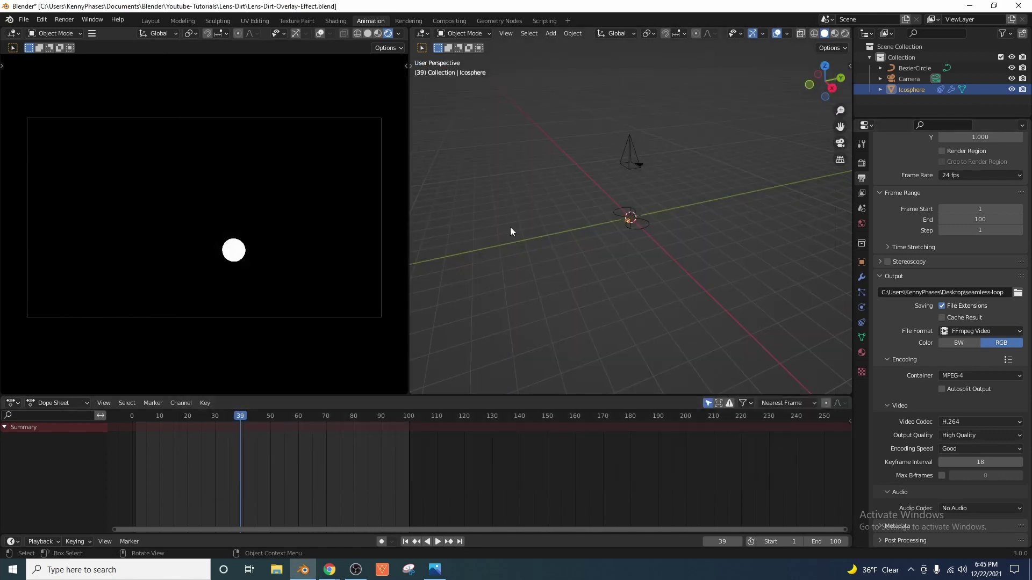
pyautogui.scroll(4, 920, 363)
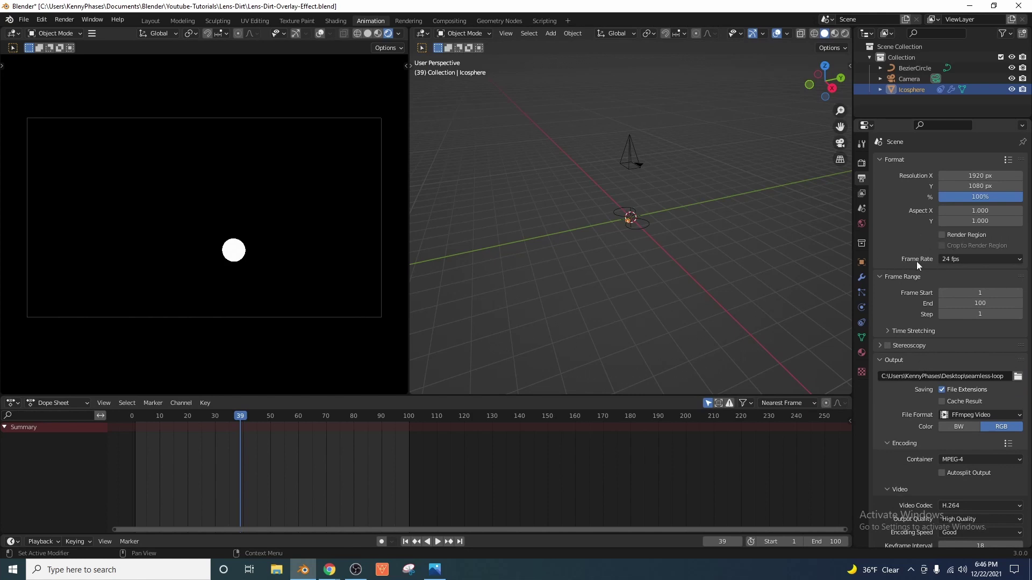
# Change the frame rate to 30 fps and scrub the Dope Sheet to preview, ending at frame 41
pyautogui.click(946, 260)
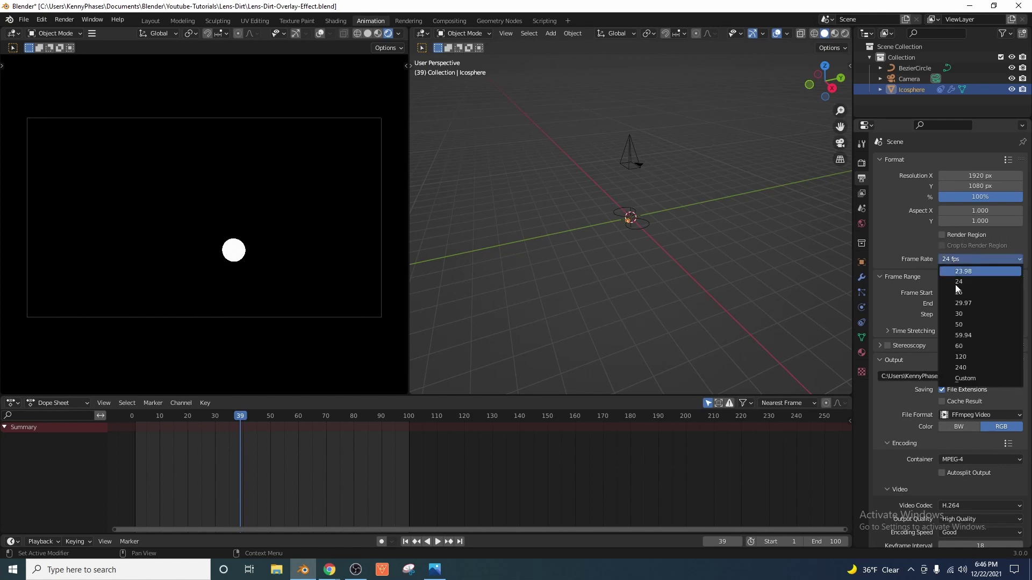
pyautogui.click(974, 312)
pyautogui.click(966, 258)
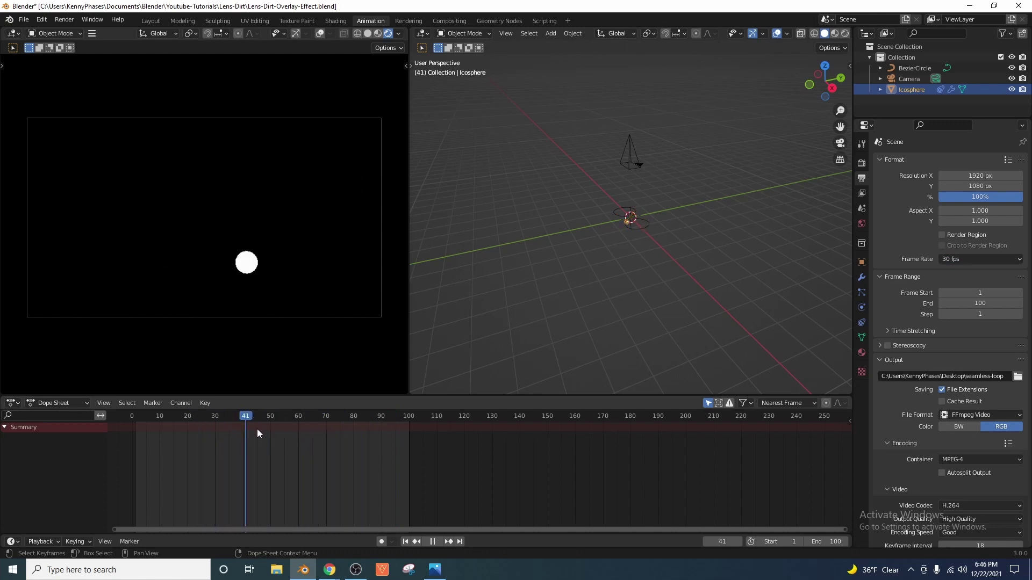
pyautogui.moveTo(434, 422); pyautogui.dragTo(321, 428)
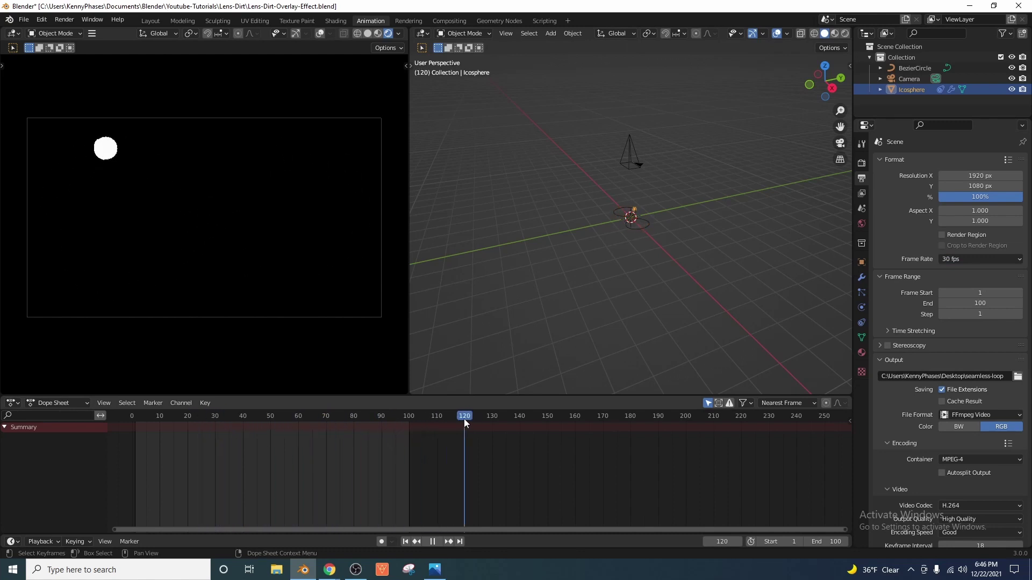
pyautogui.moveTo(464, 421); pyautogui.dragTo(245, 436)
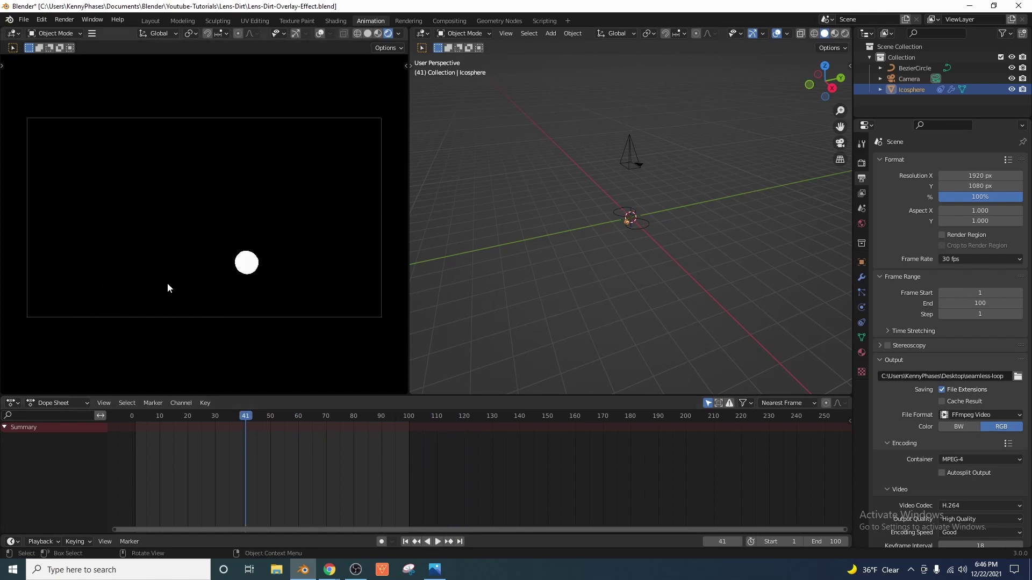
# Render all 100 frames of the animation to video and close the render window
pyautogui.click(66, 19)
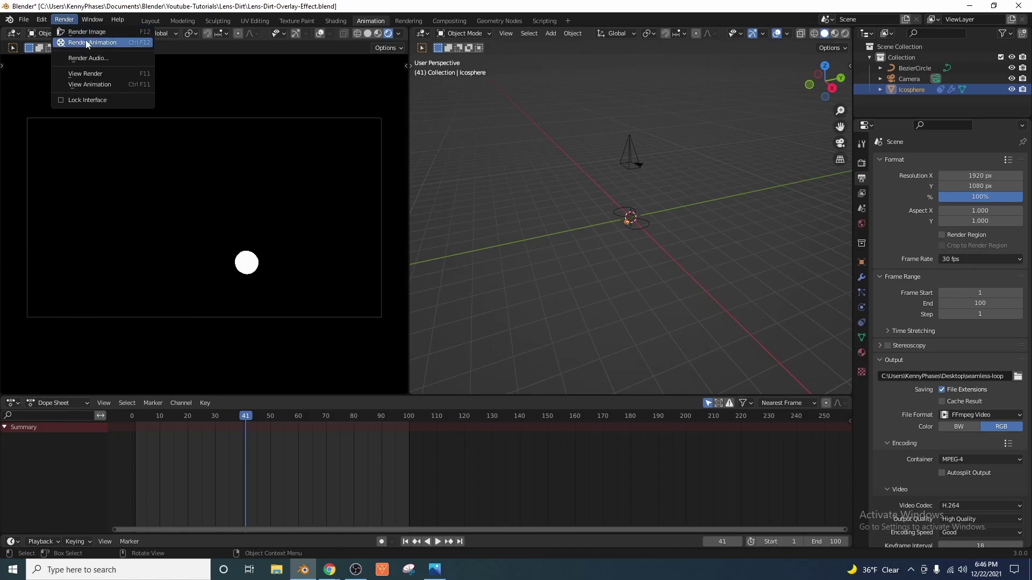
pyautogui.click(75, 44)
pyautogui.scroll(-2, 242, 311)
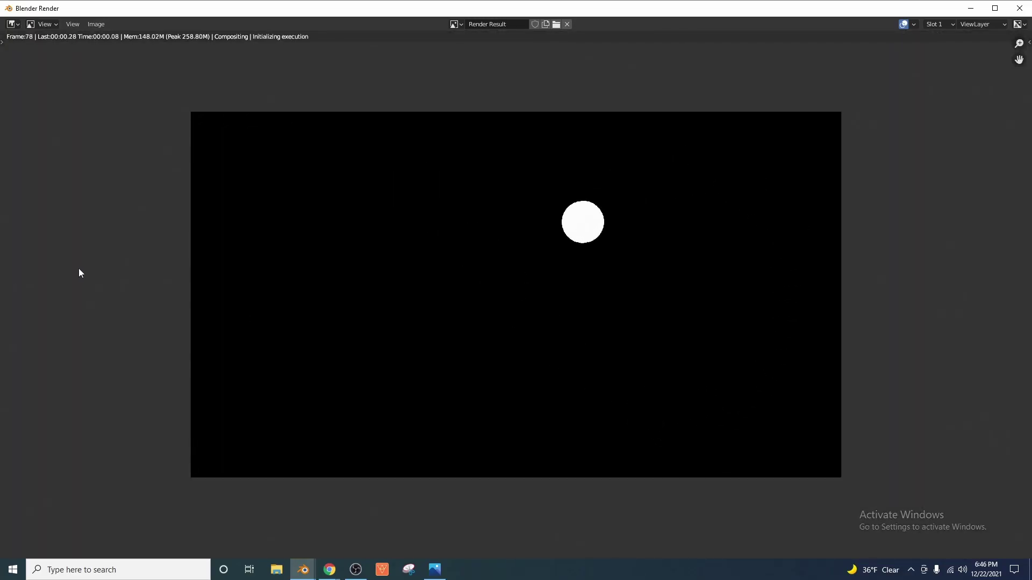
pyautogui.click(1020, 8)
pyautogui.click(68, 20)
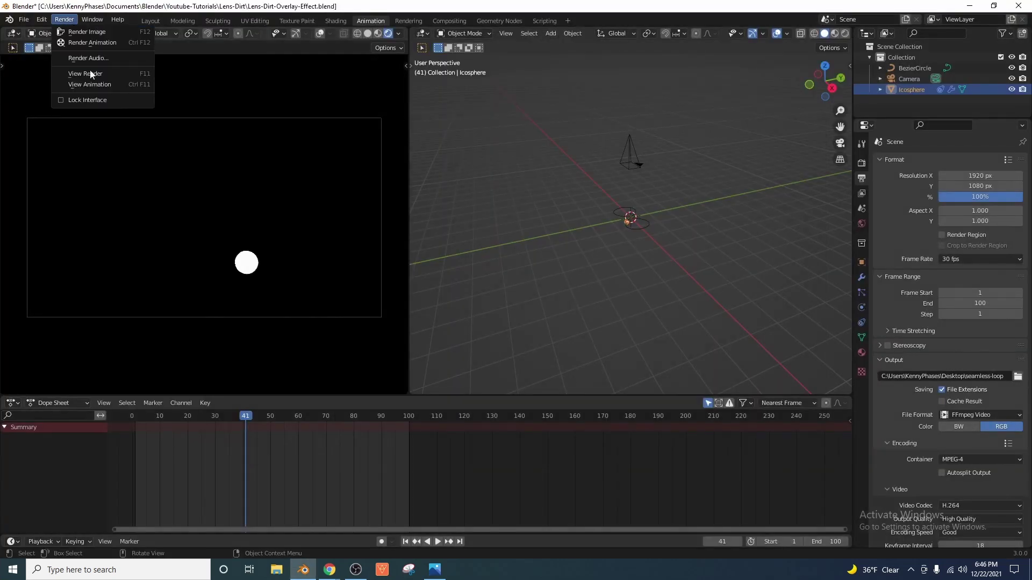
# Play back the rendered seamless-loop MP4 with Render > View Animation
pyautogui.click(96, 84)
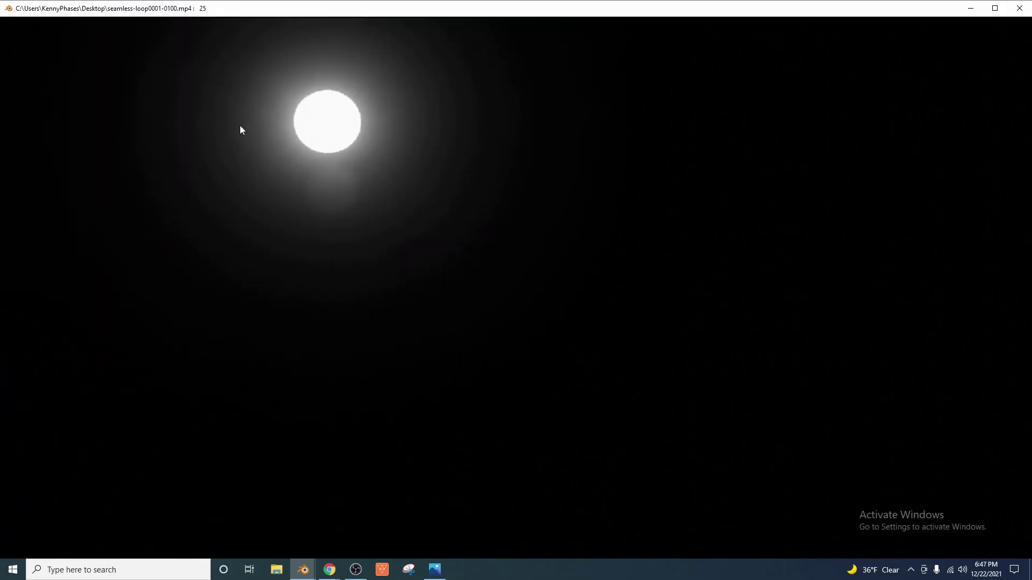